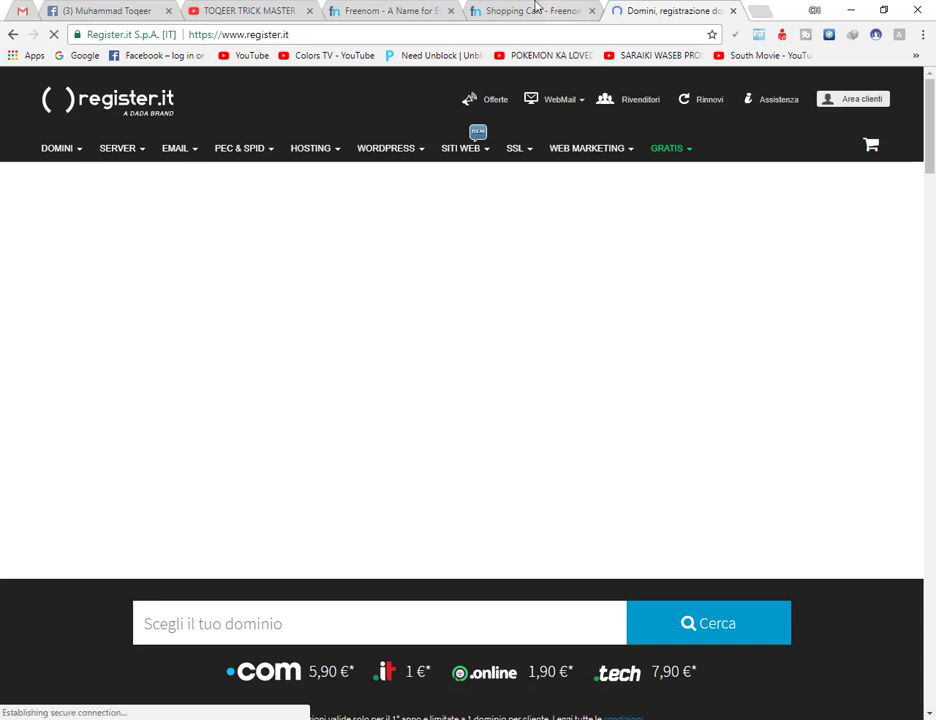
# Close the Freenom cart, YouTube and Facebook tabs and unpin the Gmail tab
pyautogui.click(586, 12)
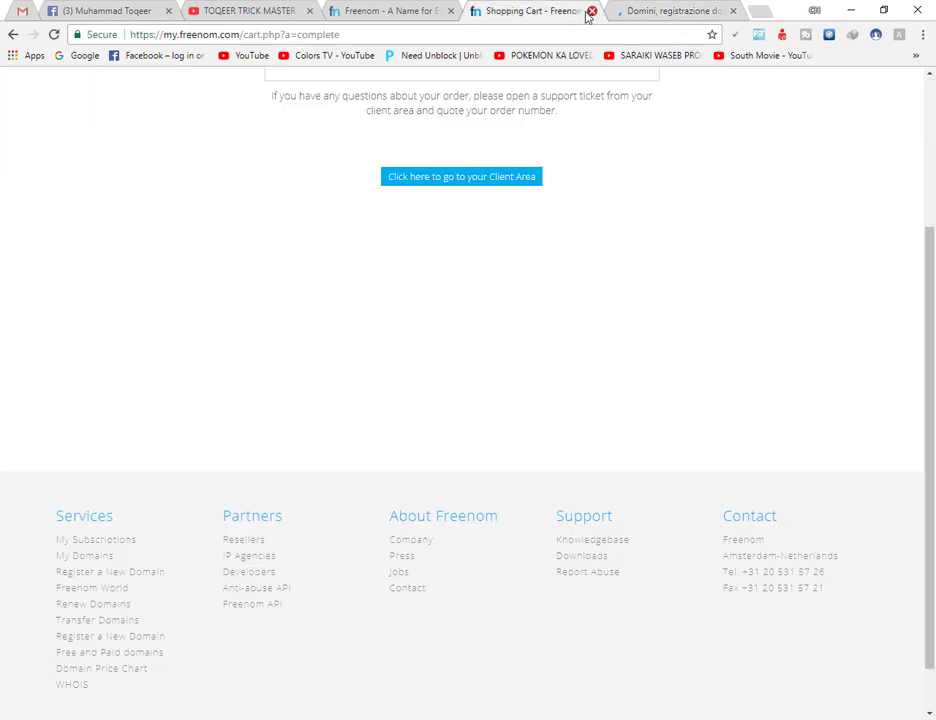
pyautogui.click(591, 10)
pyautogui.click(311, 12)
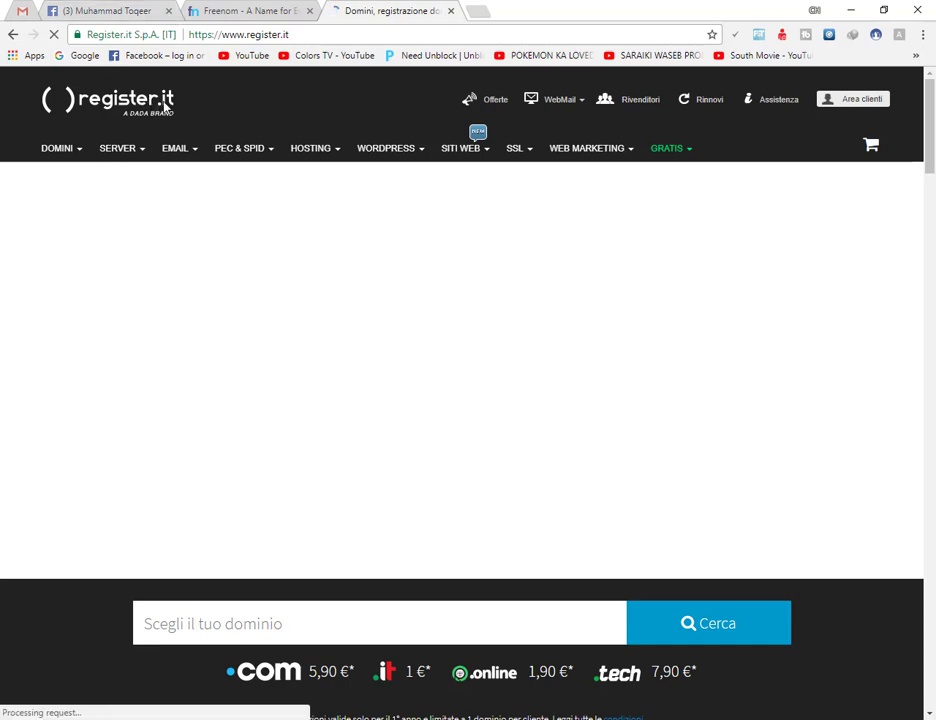
pyautogui.click(168, 10)
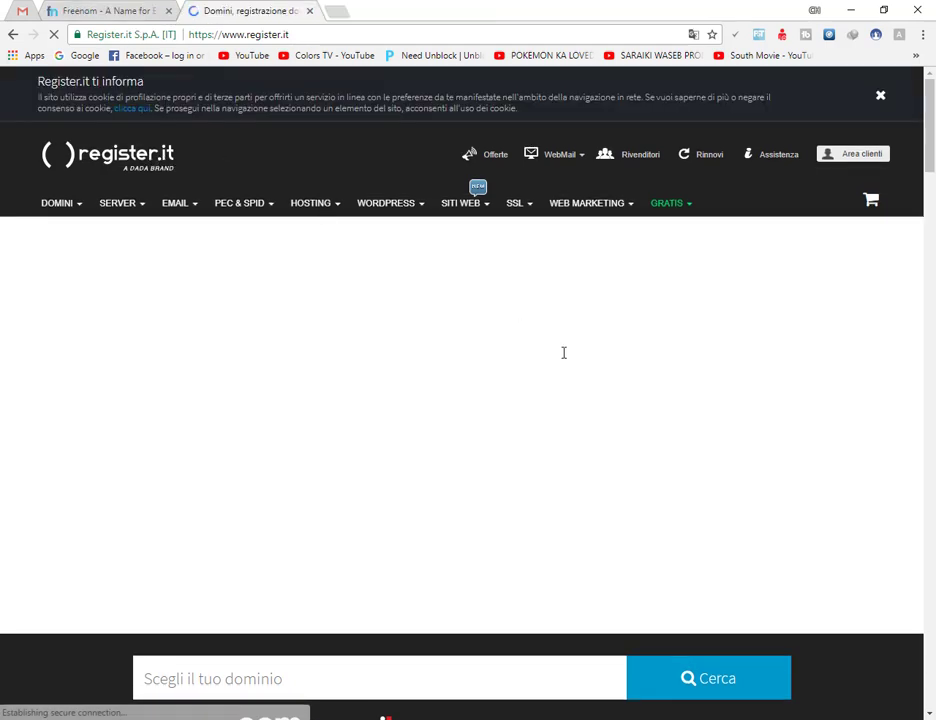
pyautogui.click(22, 11)
pyautogui.rightClick(22, 11)
pyautogui.click(38, 80)
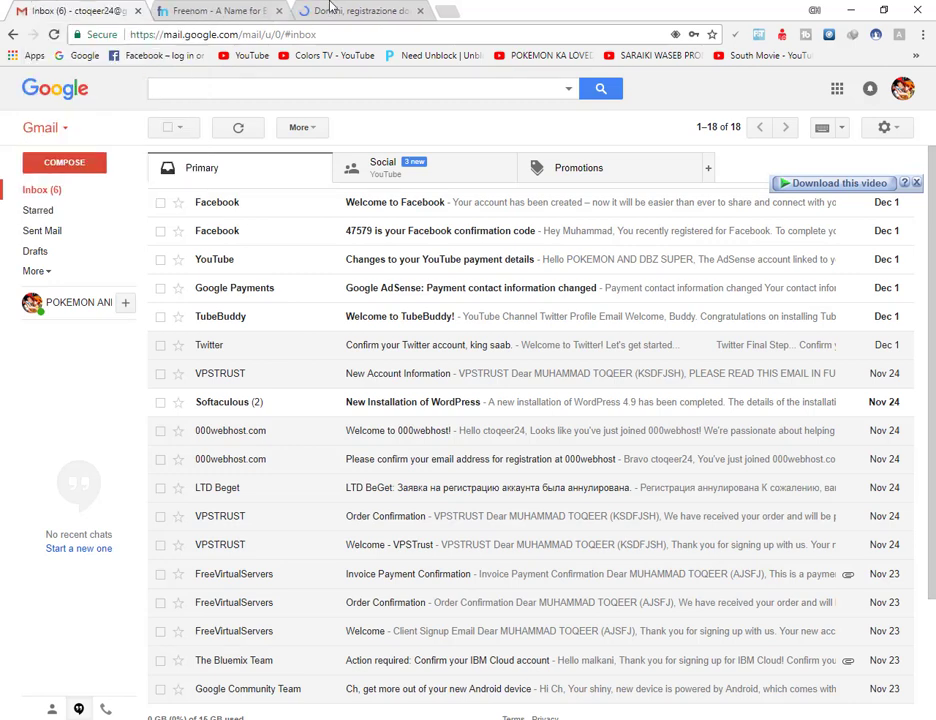
# Browse register.it's free offers page, then return home to show the GRATIS product list
pyautogui.click(360, 10)
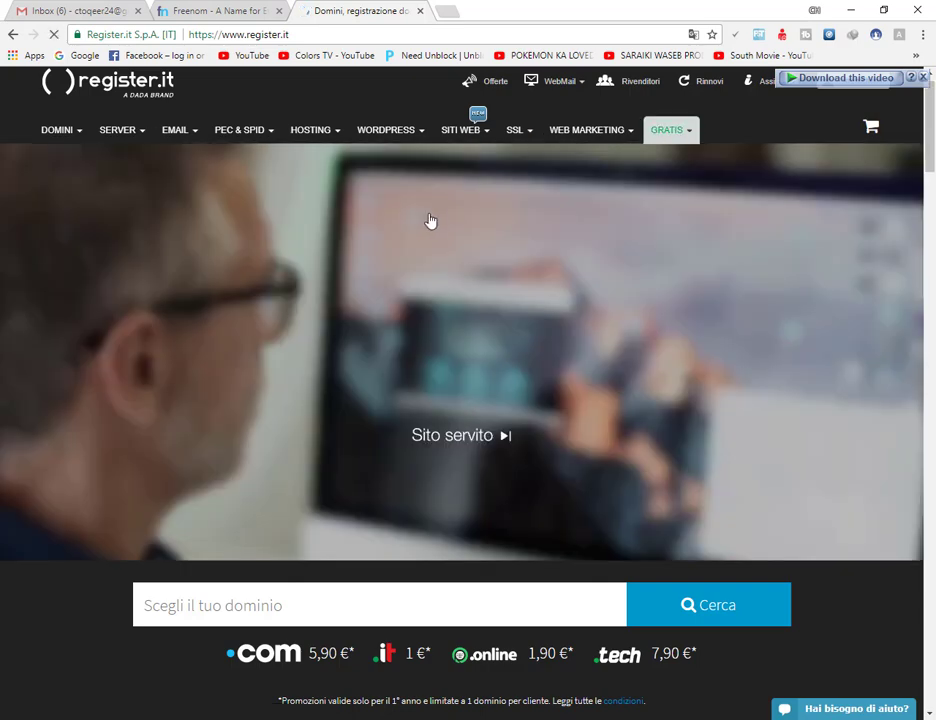
pyautogui.click(672, 134)
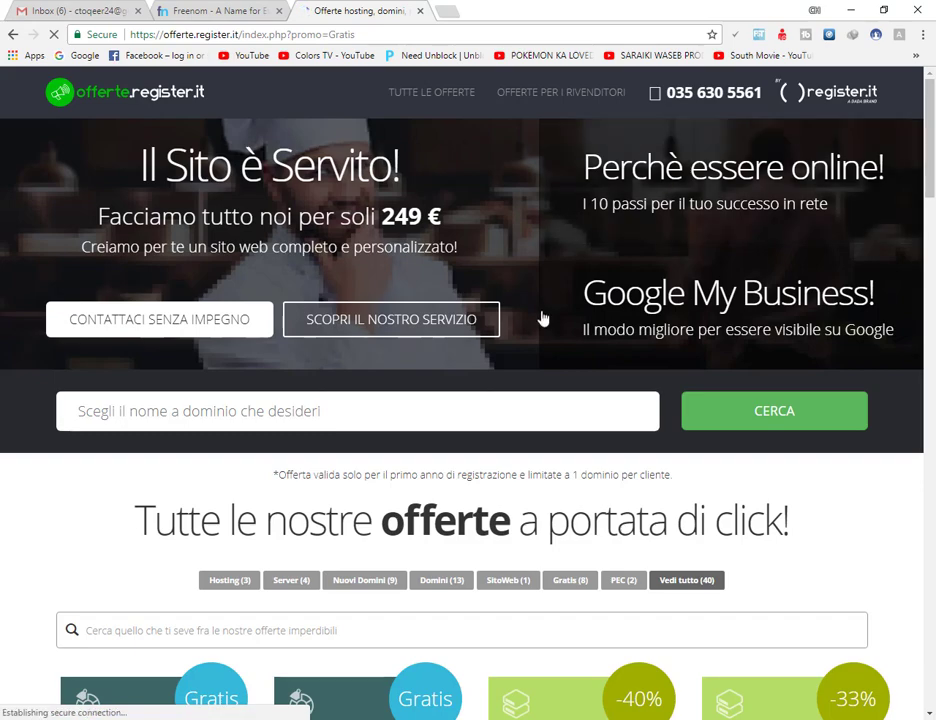
pyautogui.scroll(-4, 541, 317)
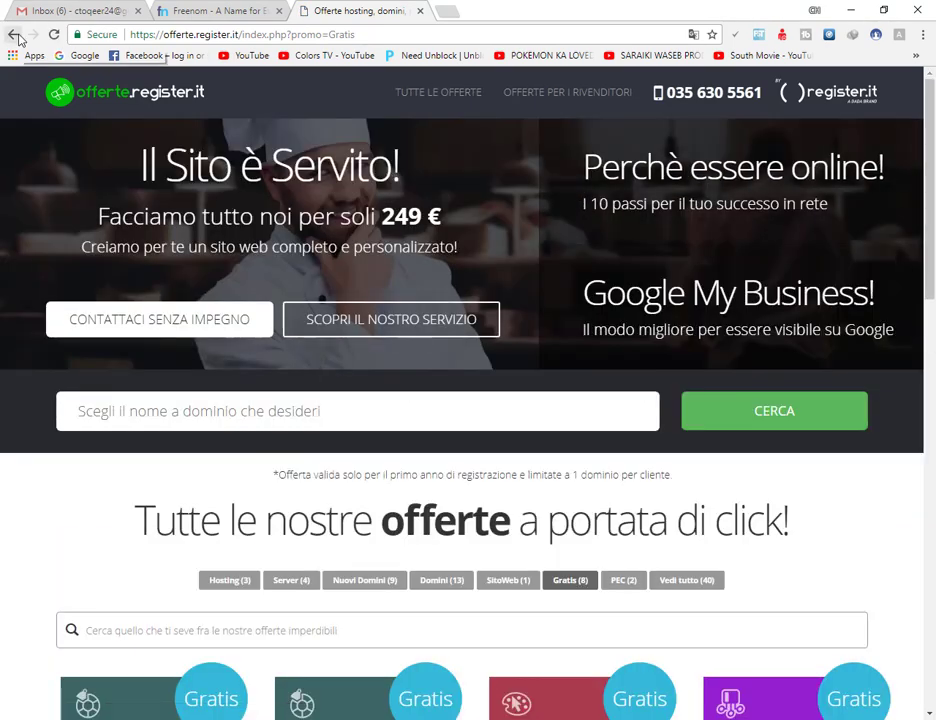
pyautogui.click(12, 34)
pyautogui.moveTo(677, 135)
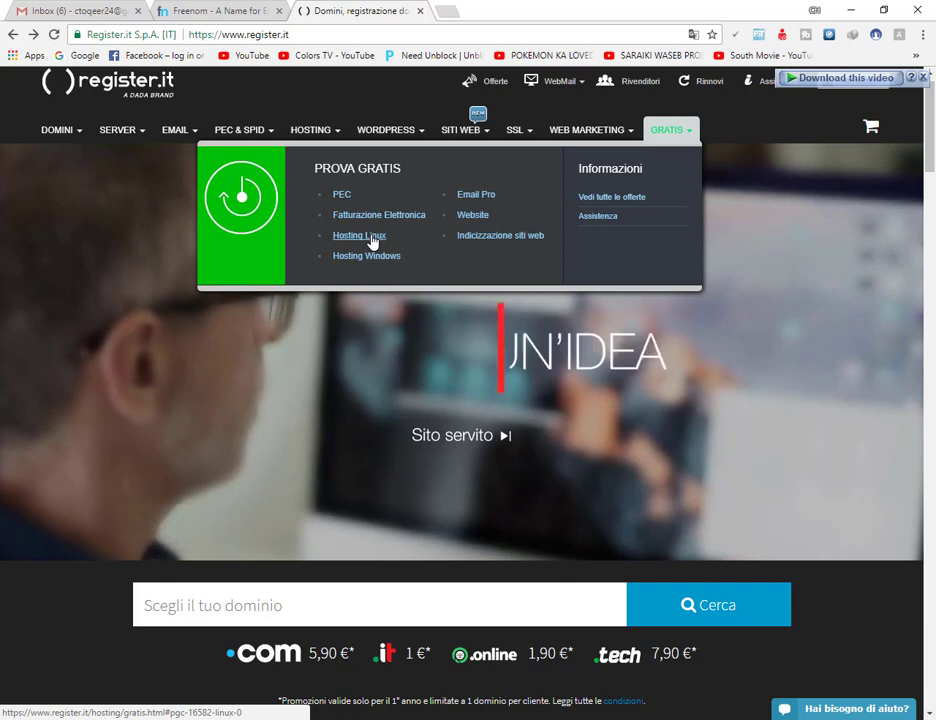
# Start the free Enterprise Linux hosting trial and sign up with a Google account
pyautogui.click(370, 238)
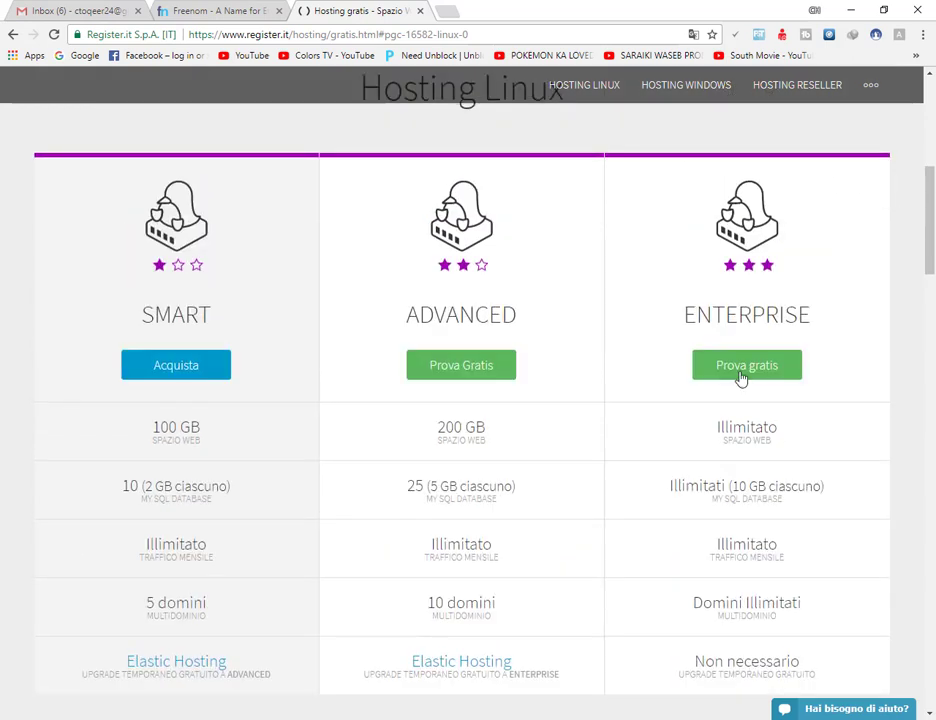
pyautogui.click(742, 374)
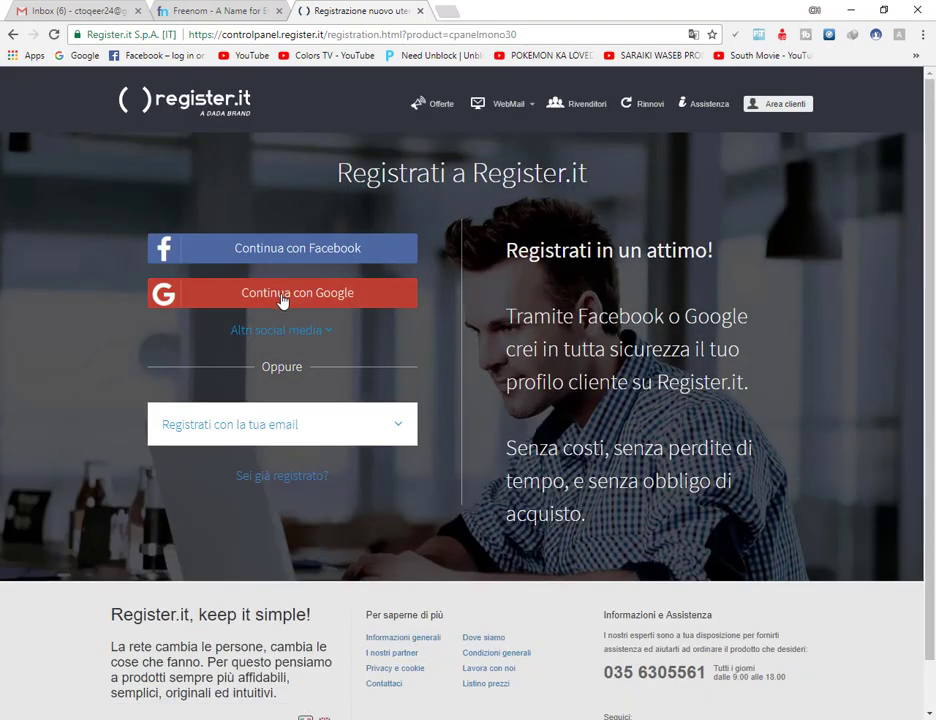
pyautogui.click(282, 297)
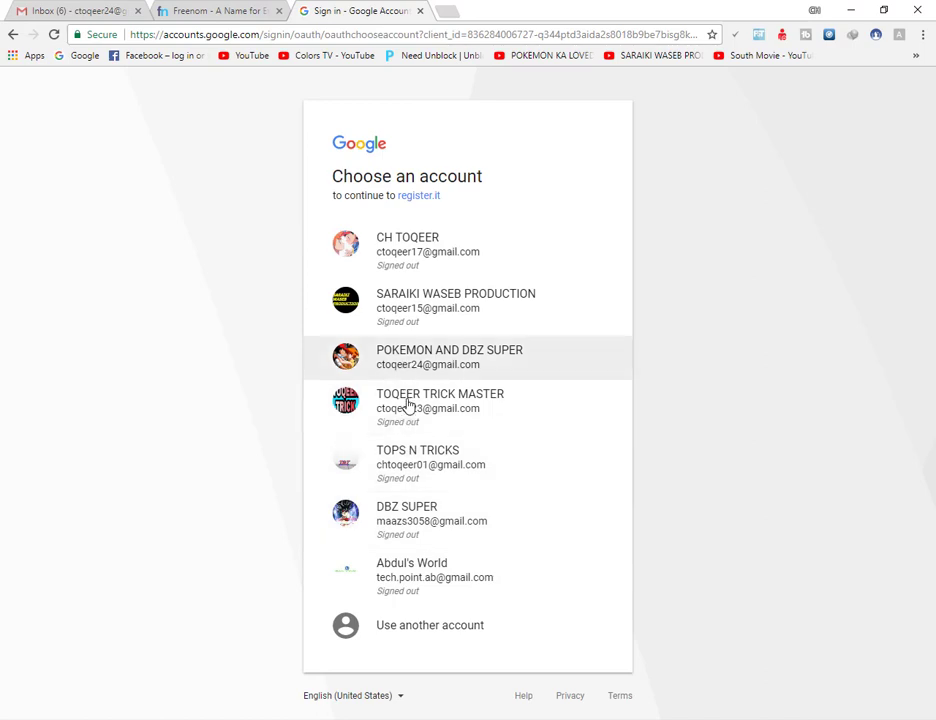
pyautogui.click(408, 370)
# Check the Freenom My Domains list, then return to the register.it tab
pyautogui.click(215, 10)
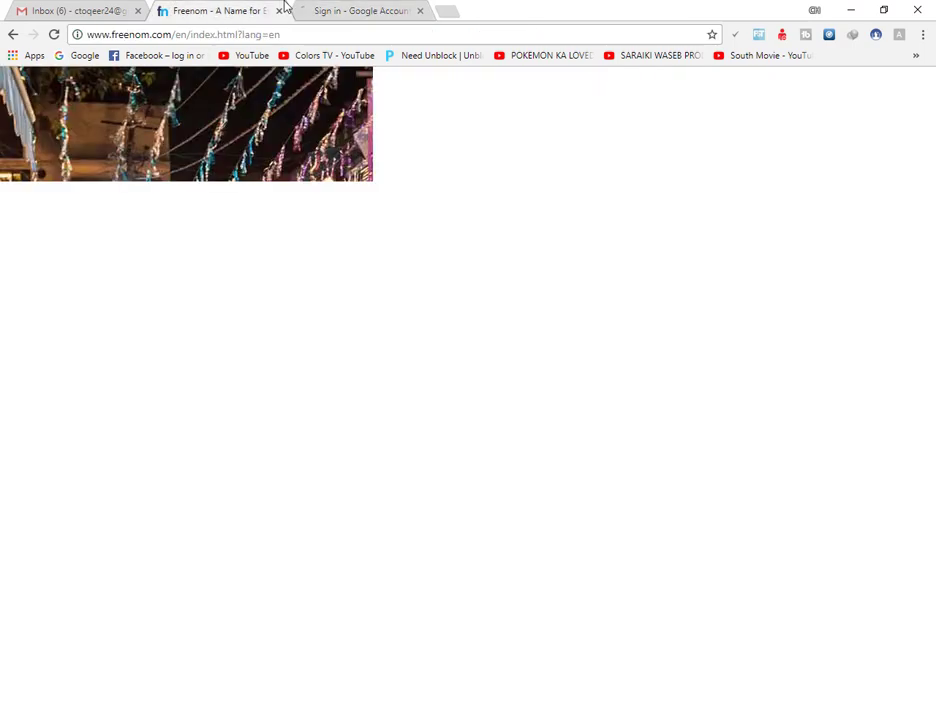
pyautogui.click(80, 508)
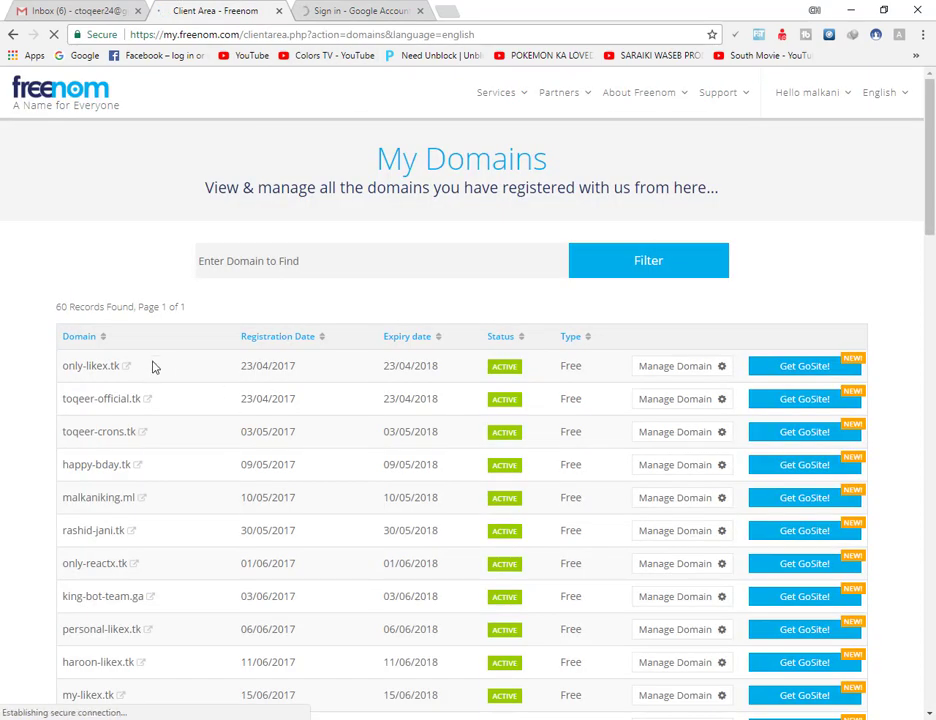
pyautogui.scroll(-10, 125, 420)
pyautogui.scroll(-8, 128, 424)
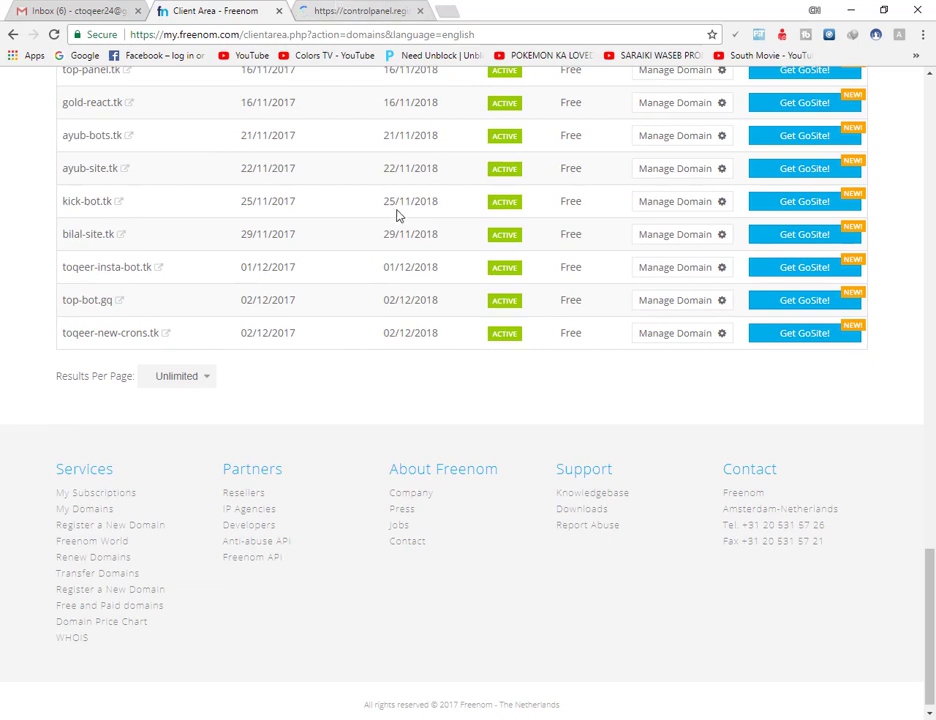
pyautogui.hotkey('ctrl', 'Tab')
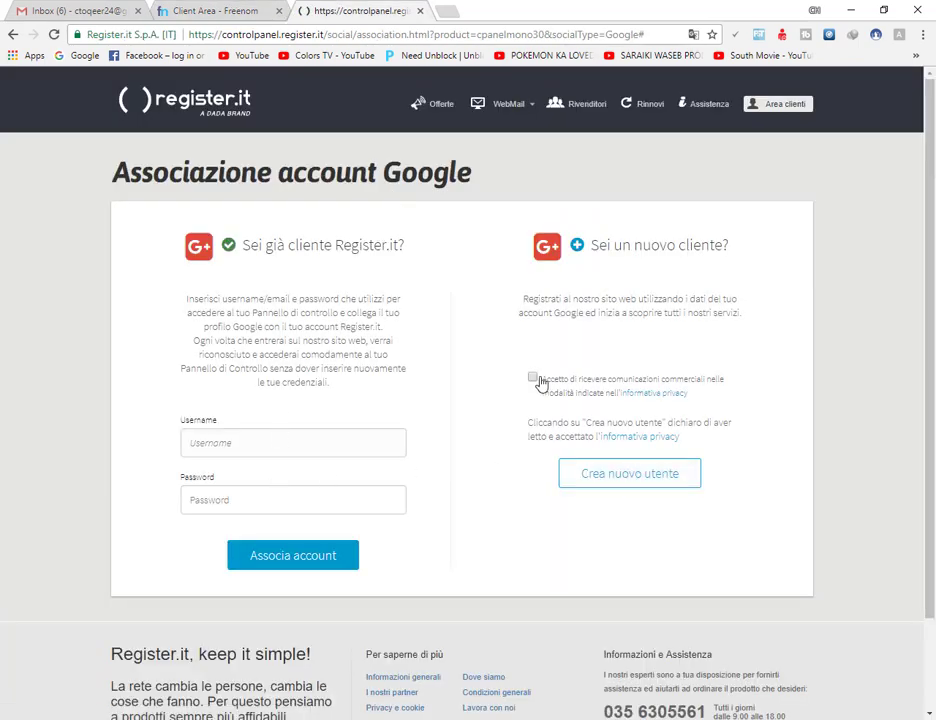
# Create the new register.it user and confirm the Hosting Linux Enterprise trial conditions
pyautogui.click(631, 482)
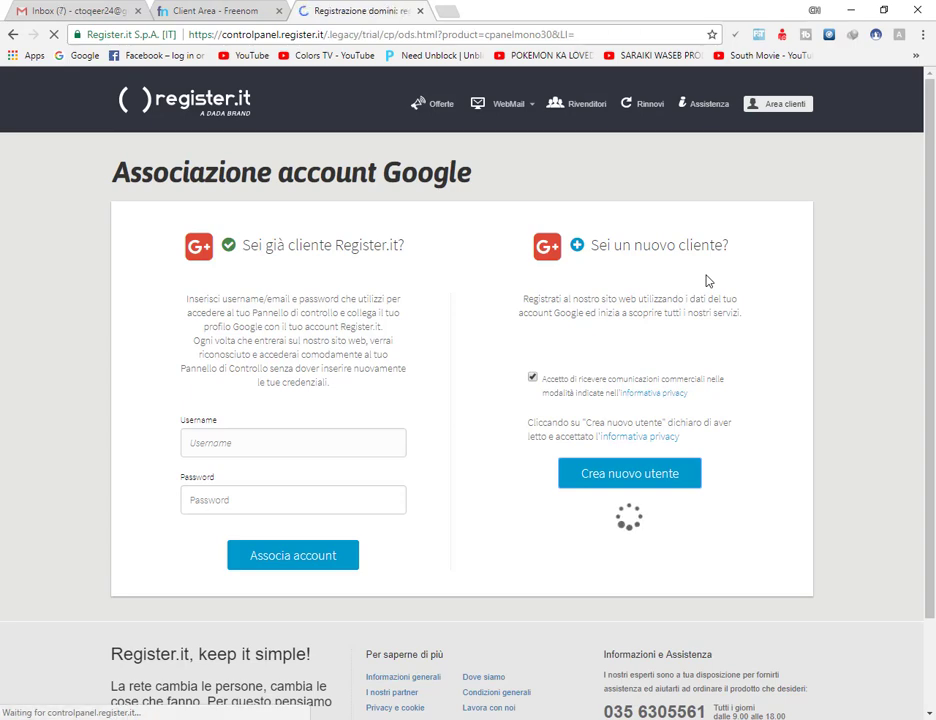
pyautogui.scroll(-1, 173, 588)
pyautogui.scroll(-1, 180, 520)
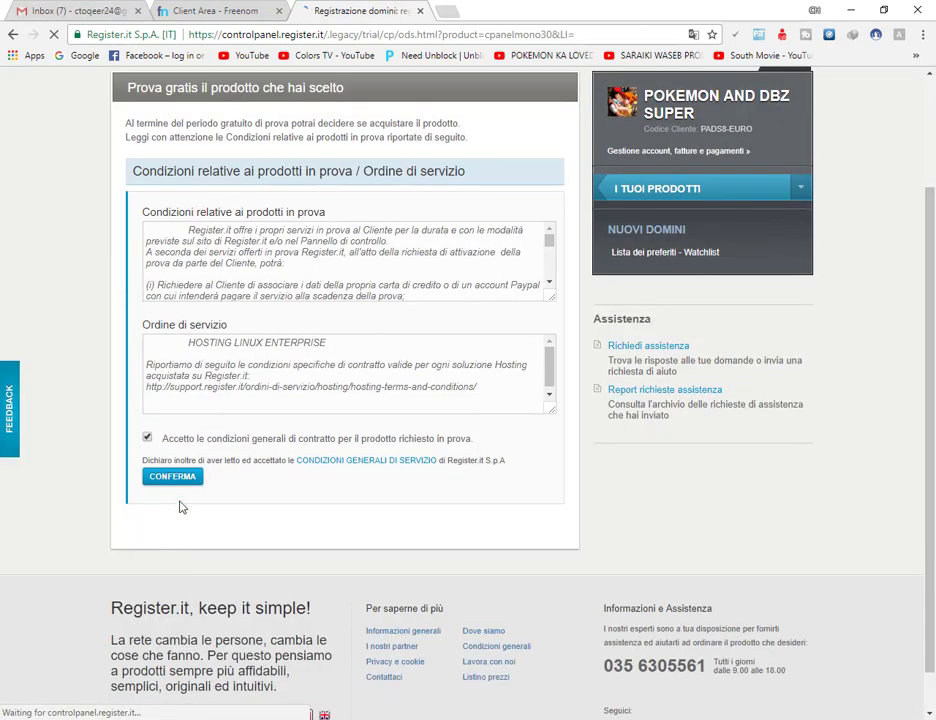
pyautogui.click(175, 478)
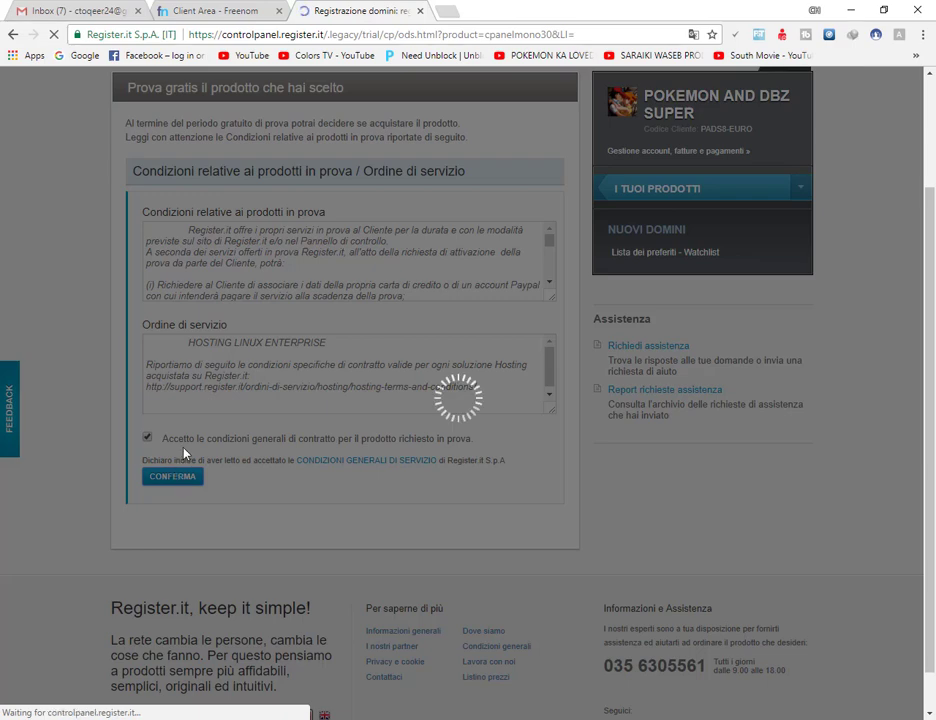
# Read the register.it welcome email in Gmail, then return to the client area
pyautogui.click(22, 8)
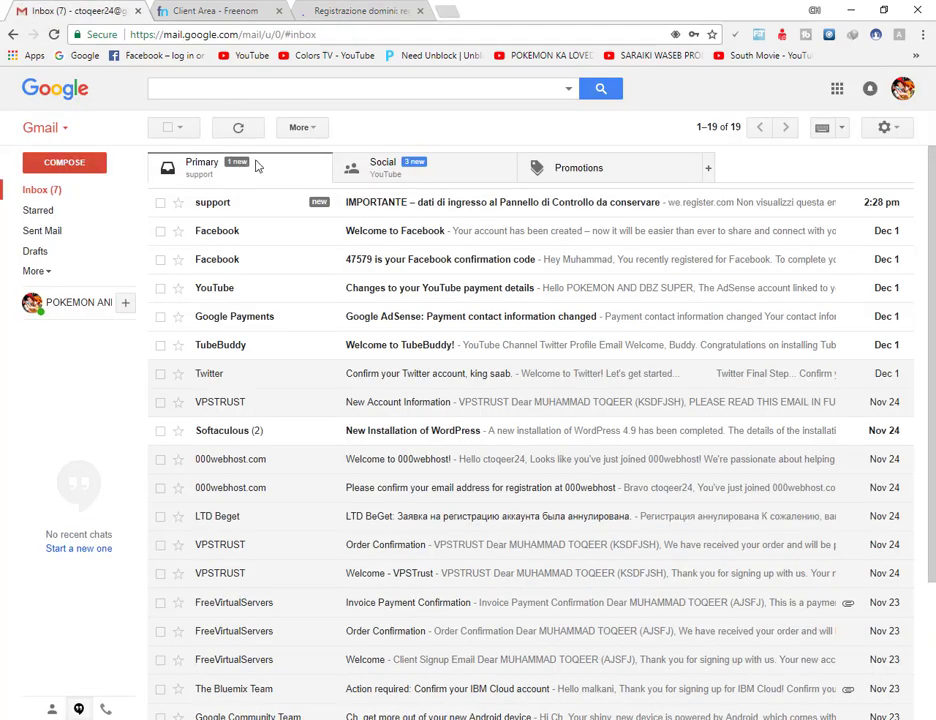
pyautogui.click(381, 211)
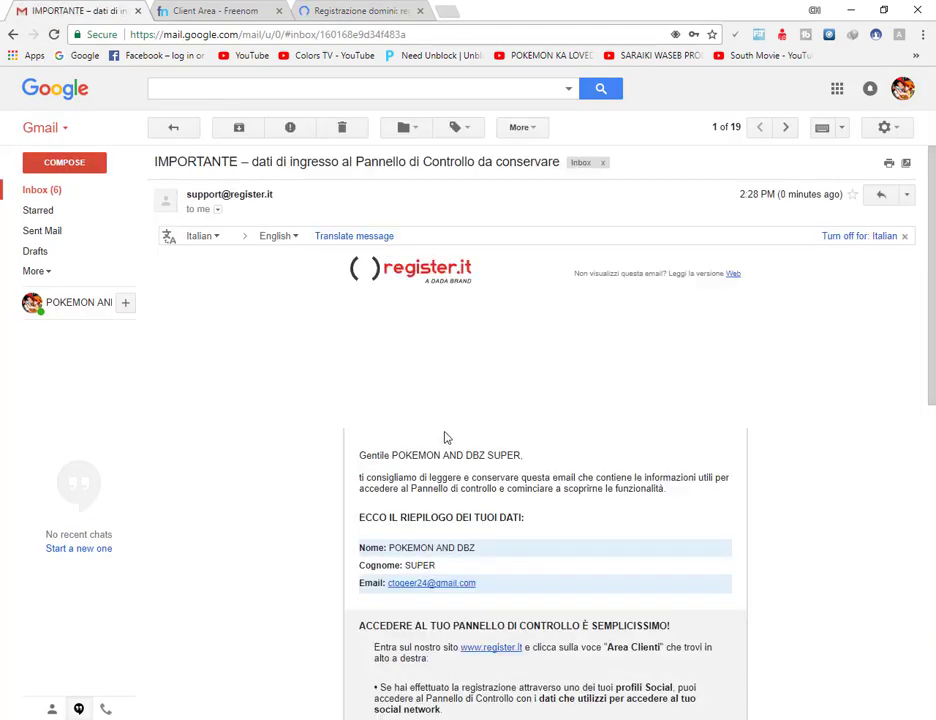
pyautogui.scroll(-3, 443, 434)
pyautogui.click(379, 8)
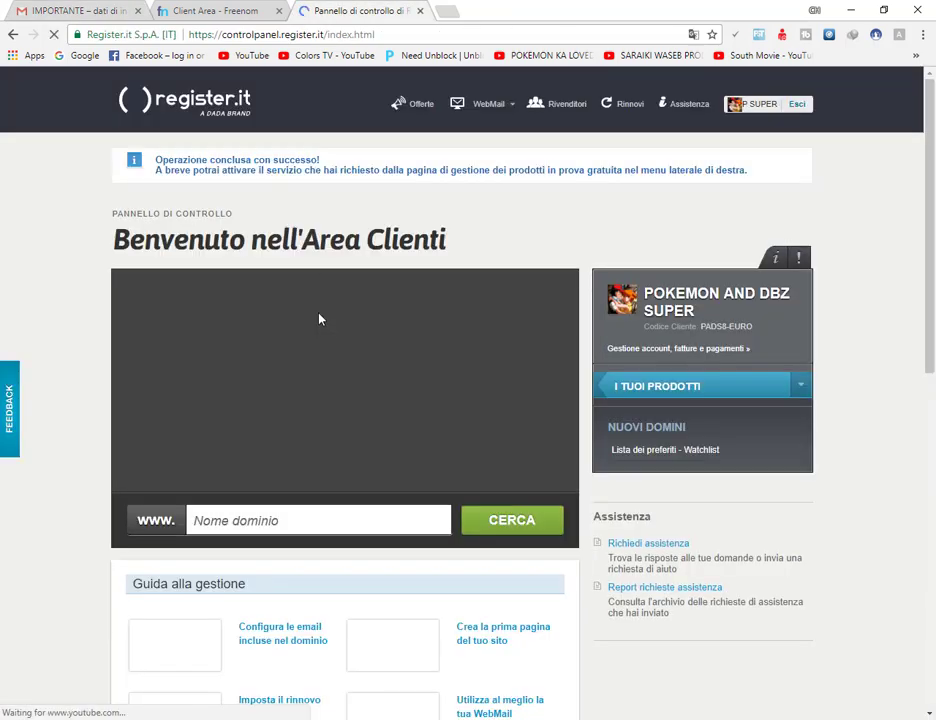
pyautogui.scroll(-4, 313, 286)
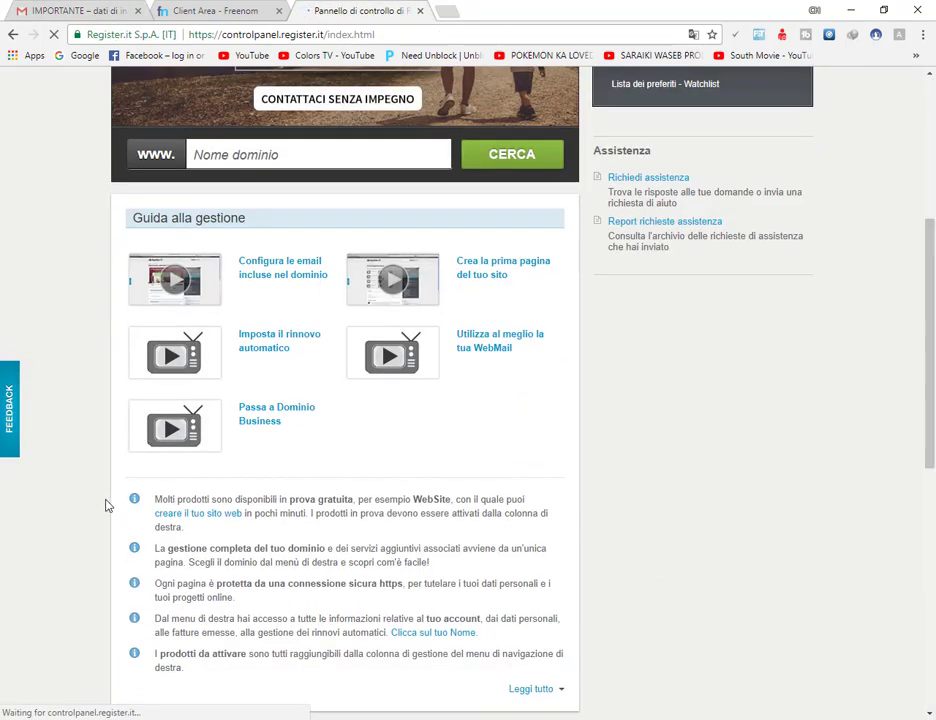
pyautogui.scroll(-1, 150, 480)
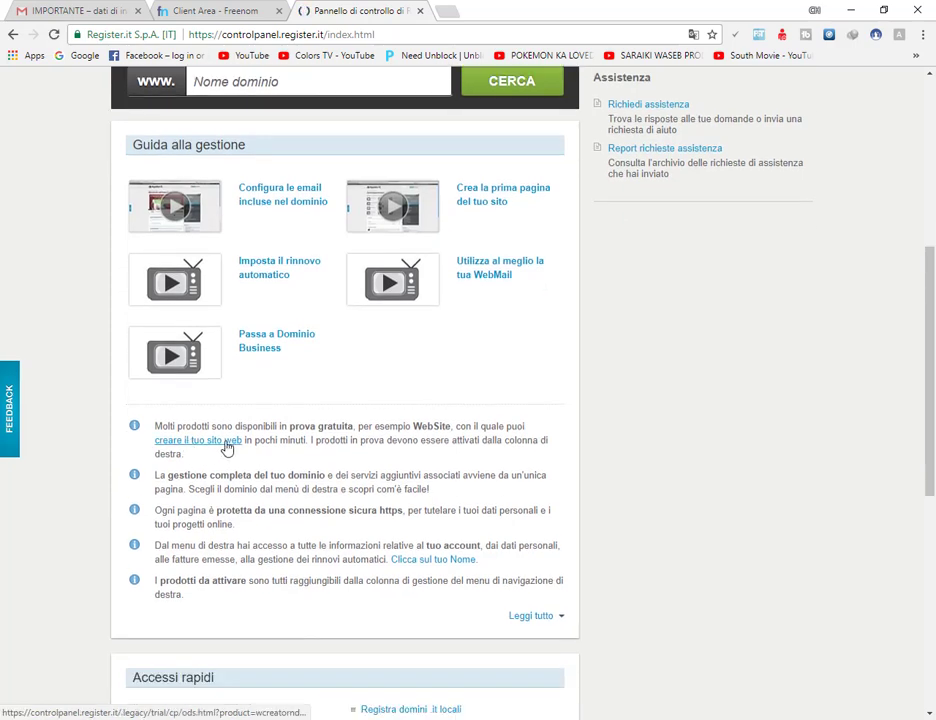
# Accept the WebSite Professional trial conditions from the client area, with a quick Gmail check
pyautogui.click(204, 446)
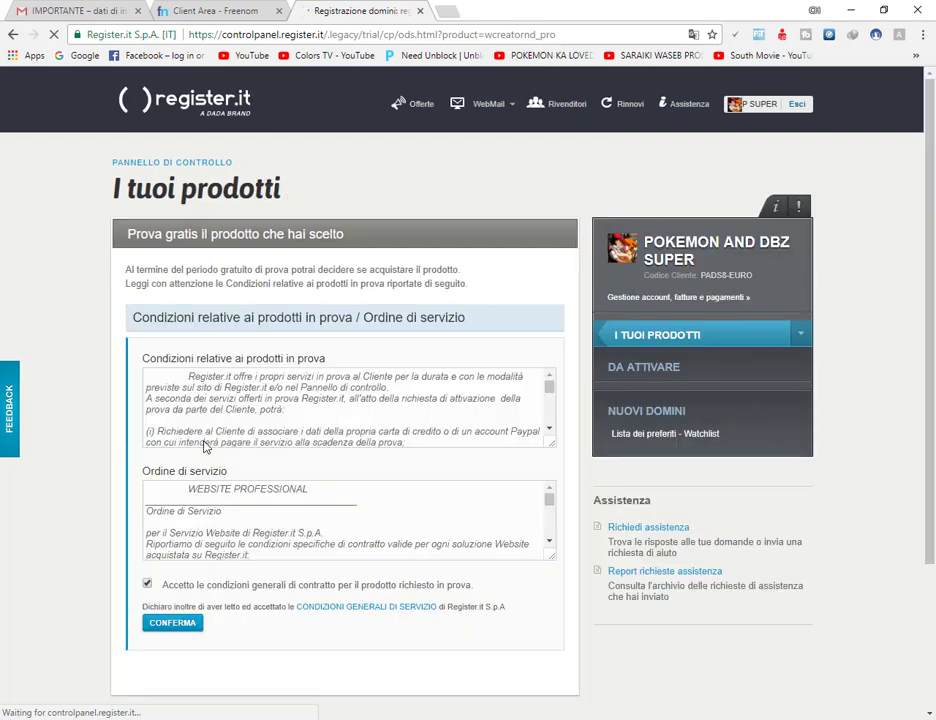
pyautogui.scroll(-5, 212, 443)
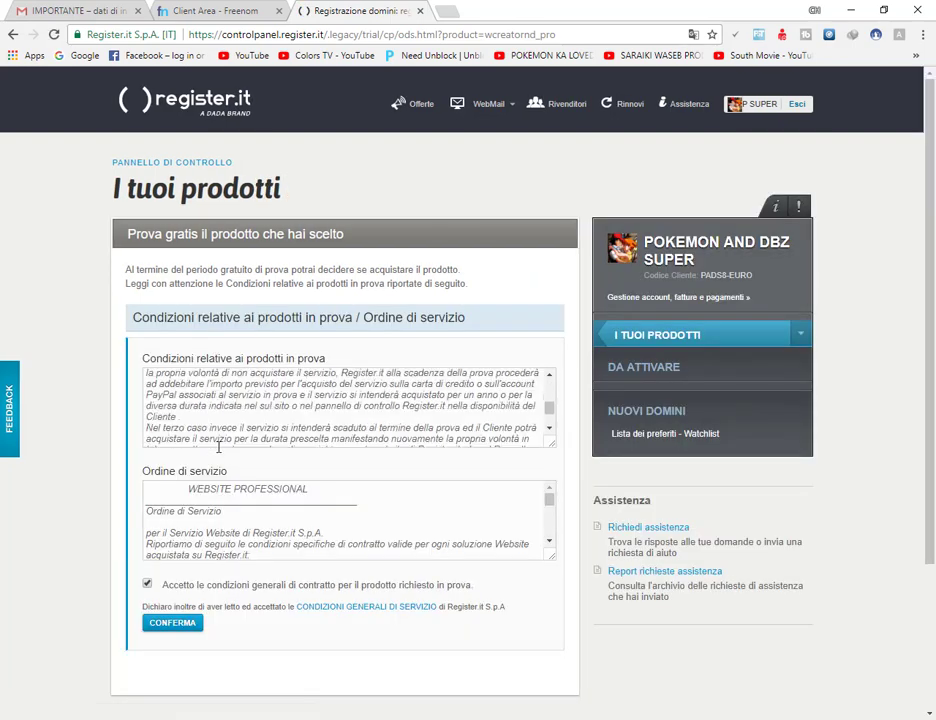
pyautogui.click(164, 625)
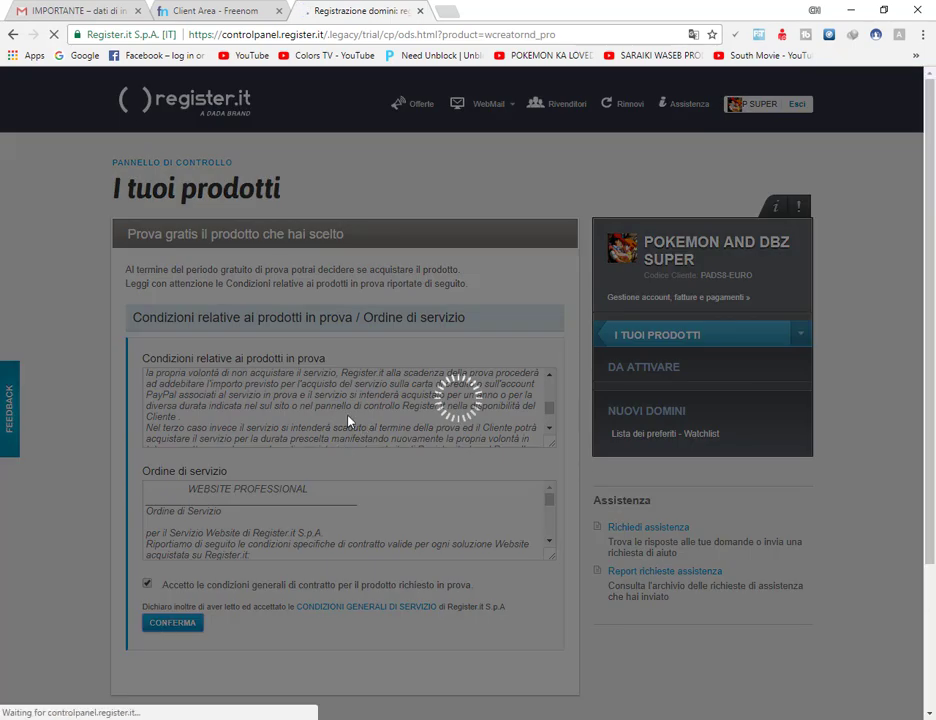
pyautogui.click(90, 10)
pyautogui.click(174, 130)
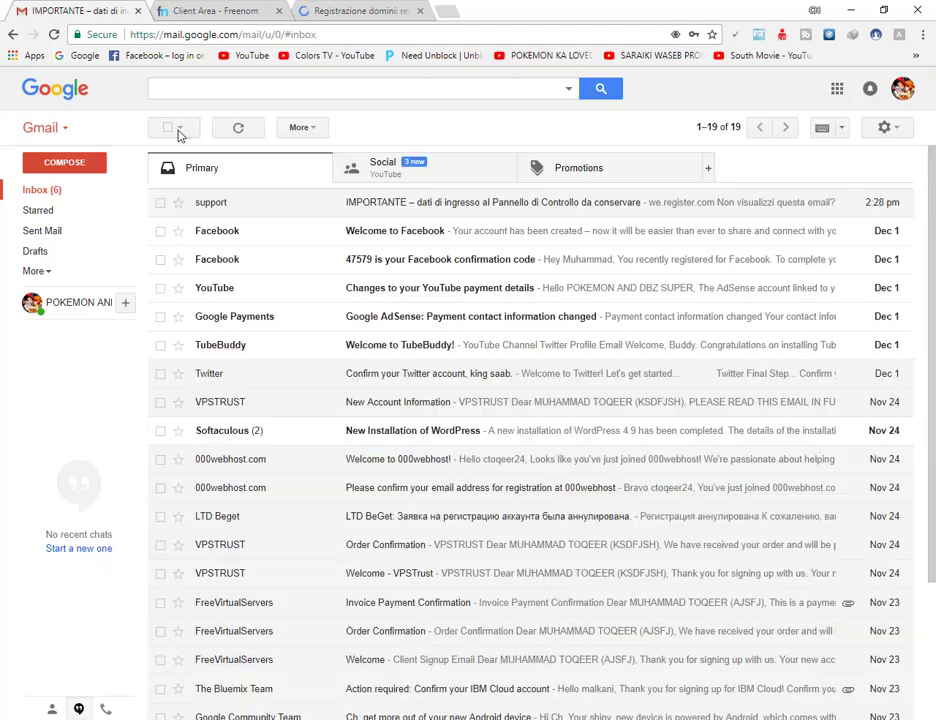
pyautogui.click(376, 8)
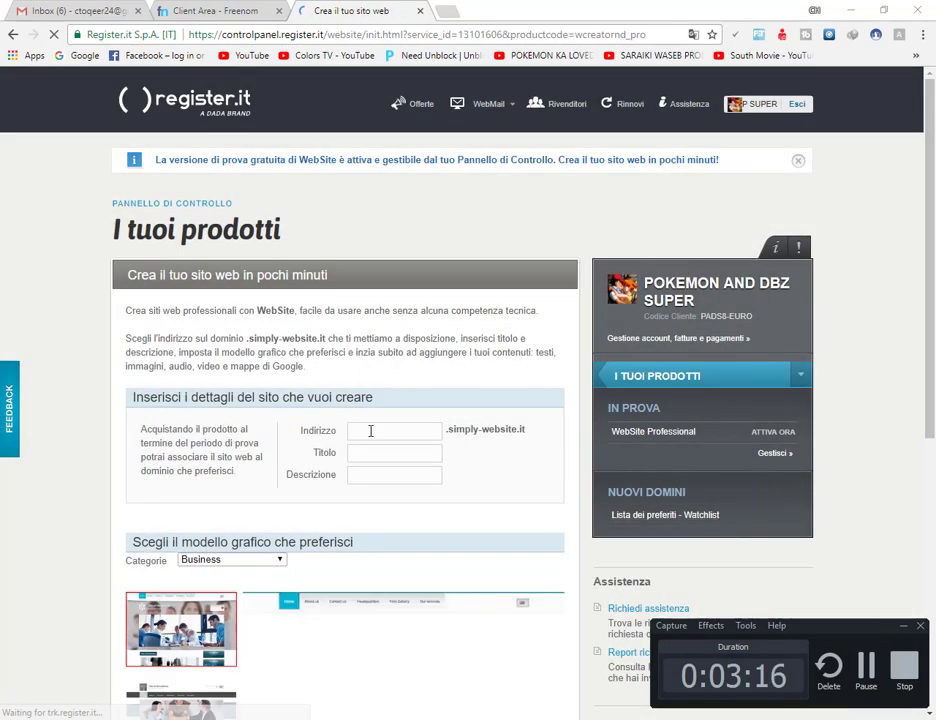
# Copy the site name toqeernewcron into both the Title and Description fields
pyautogui.click(377, 432)
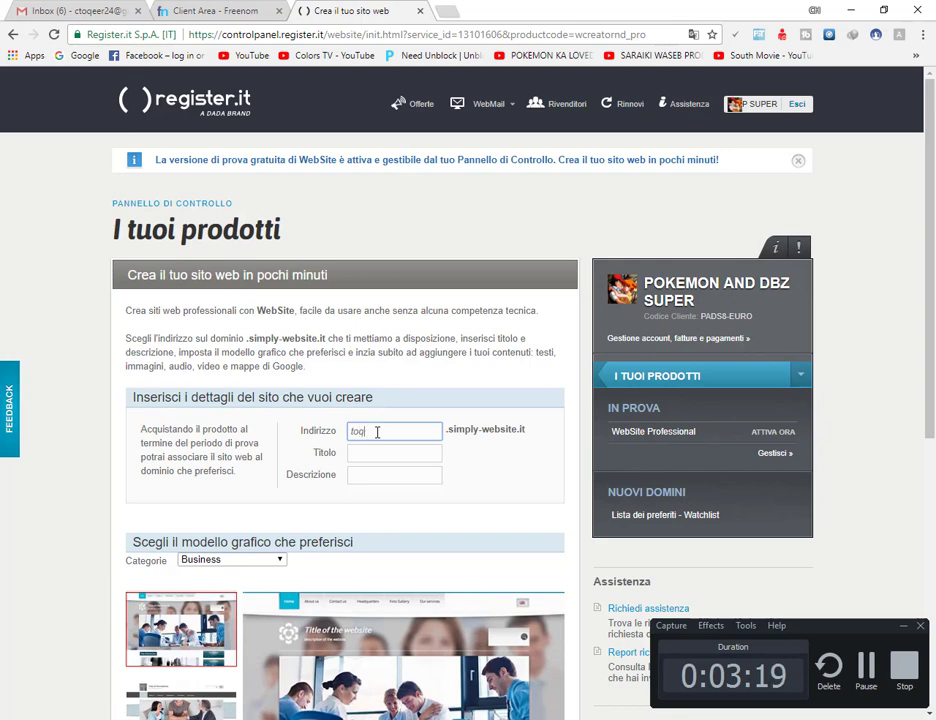
pyautogui.doubleClick(377, 432)
pyautogui.hotkey('ctrl', 'c')
pyautogui.click(377, 432)
pyautogui.click(366, 449)
pyautogui.hotkey('ctrl', 'v')
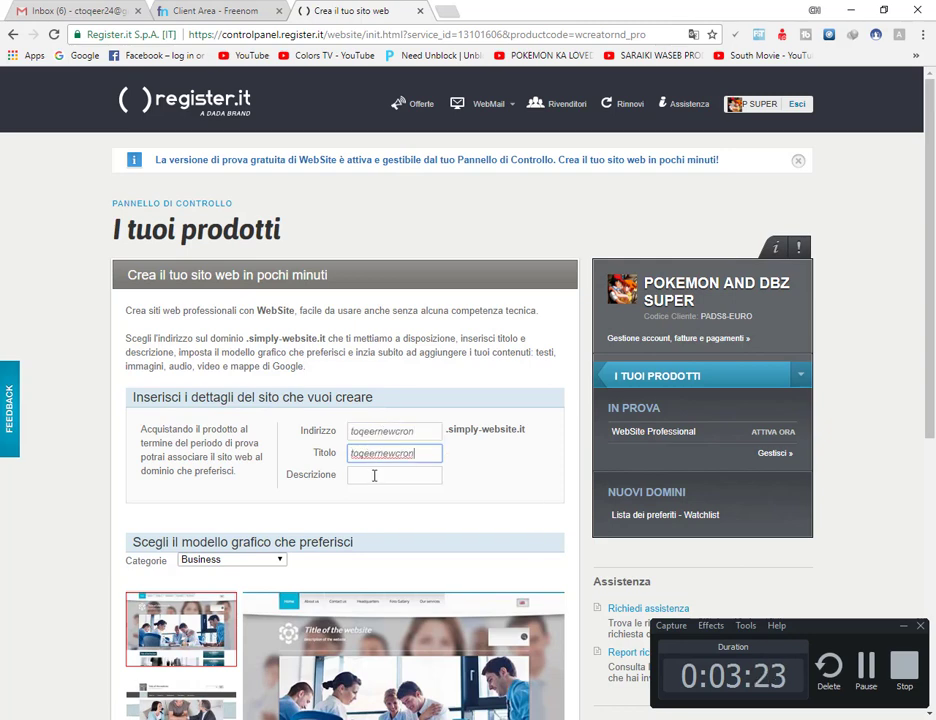
pyautogui.click(376, 474)
pyautogui.hotkey('ctrl', 'v')
# Create the site with the chosen template, then read the WebSite trial confirmation email
pyautogui.scroll(-3, 175, 461)
pyautogui.scroll(-3, 173, 461)
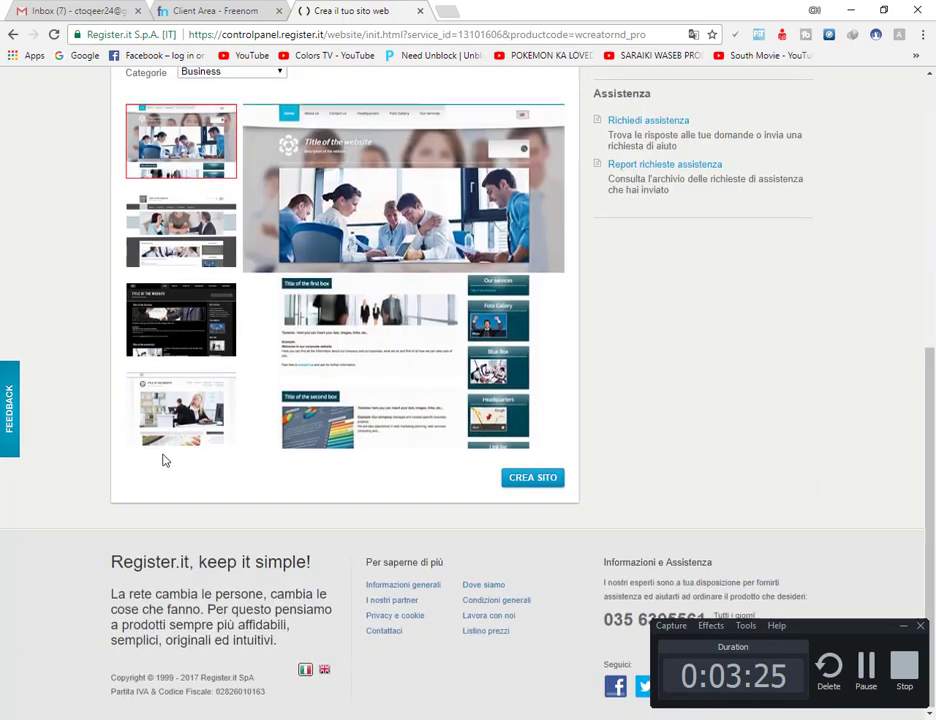
pyautogui.scroll(3, 172, 283)
pyautogui.scroll(-3, 172, 283)
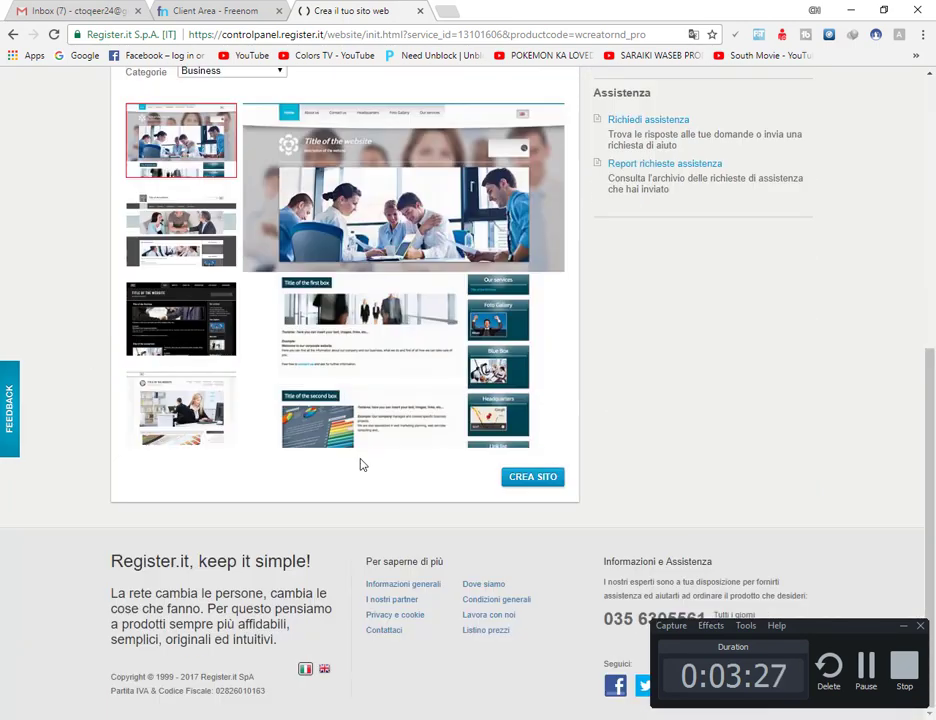
pyautogui.click(537, 478)
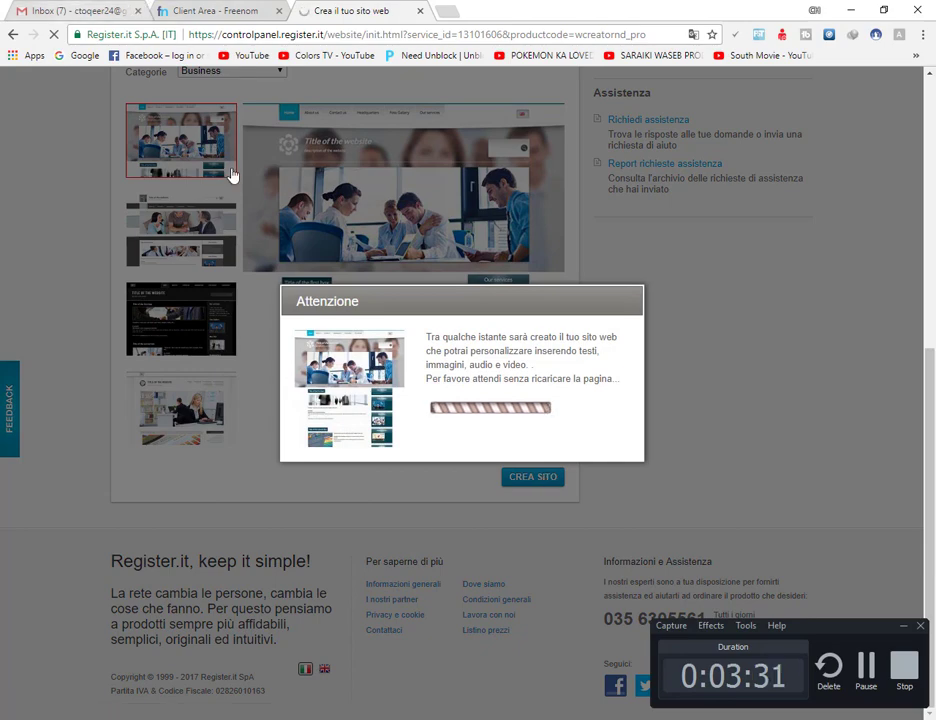
pyautogui.hotkey('ctrl', '1')
pyautogui.click(394, 204)
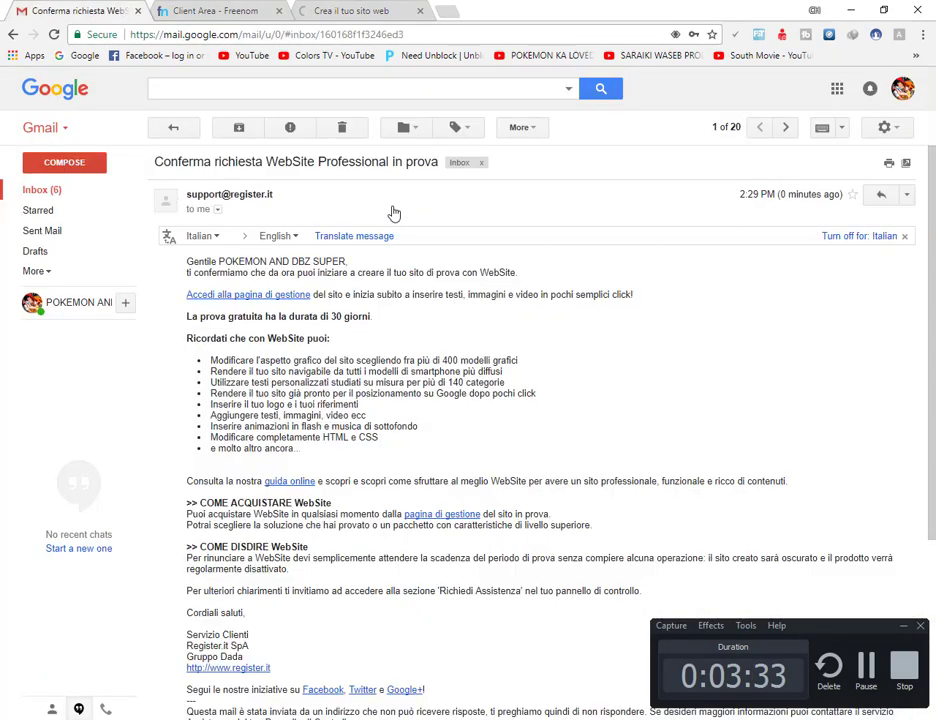
pyautogui.click(178, 130)
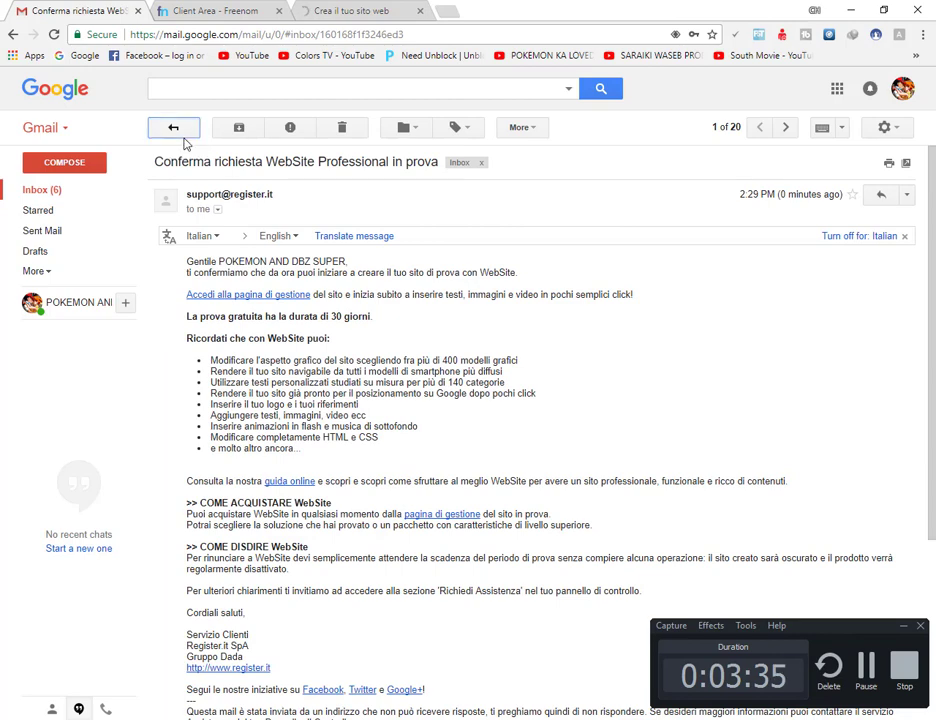
# Translate the site editor into English, skip the text chooser and dismiss the tour
pyautogui.click(348, 9)
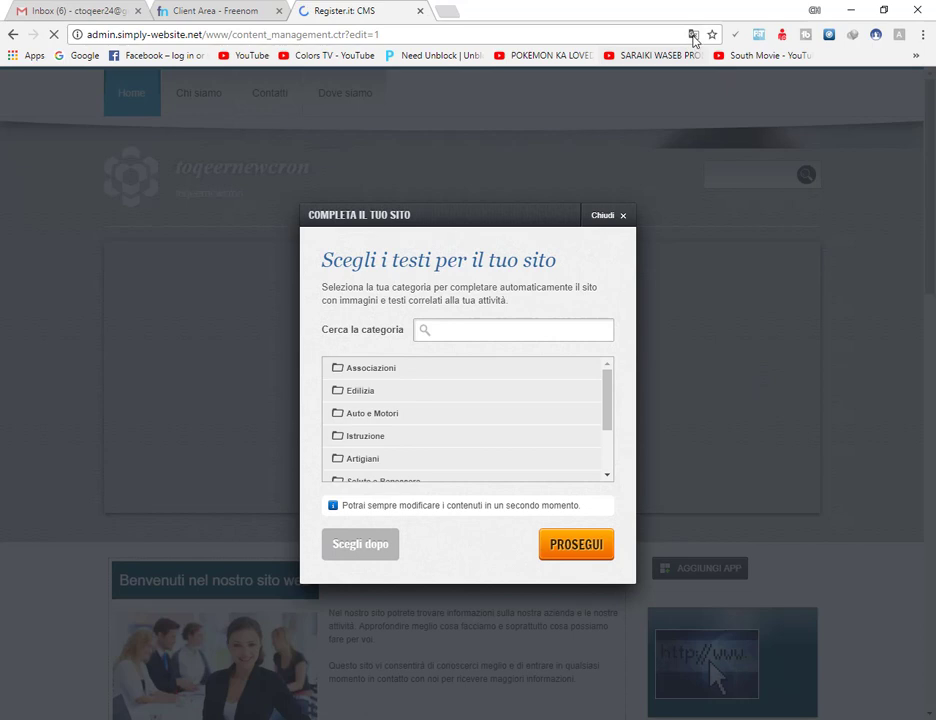
pyautogui.click(693, 36)
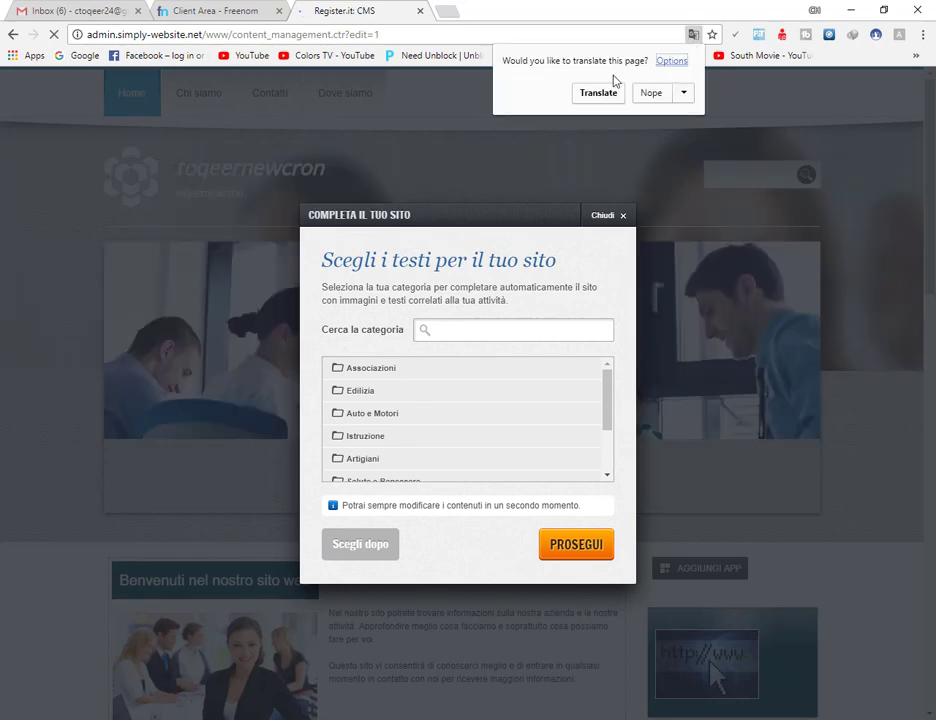
pyautogui.click(592, 96)
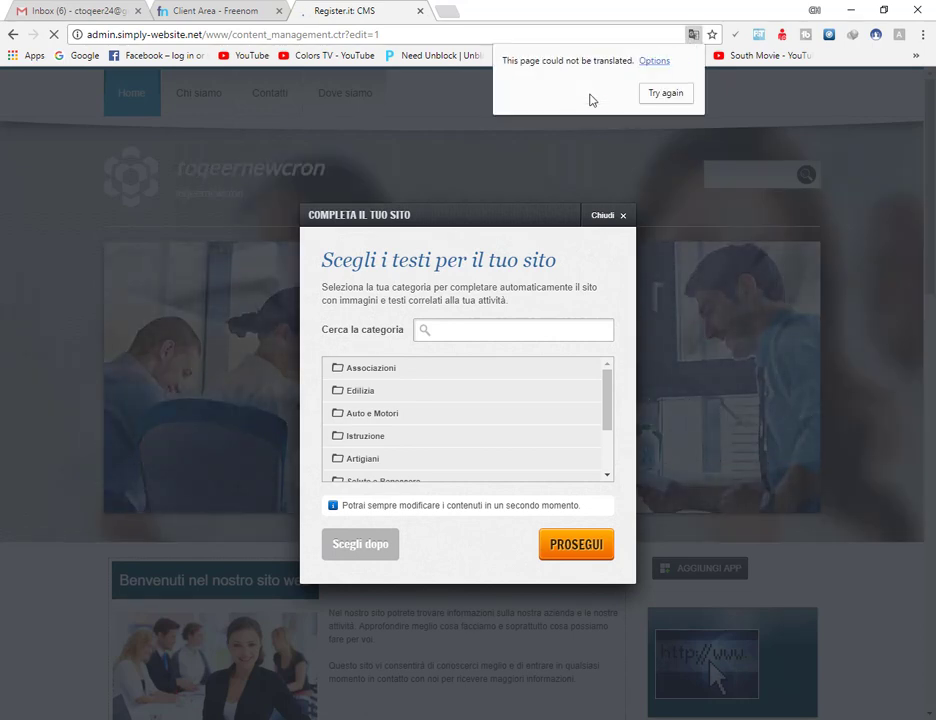
pyautogui.click(656, 97)
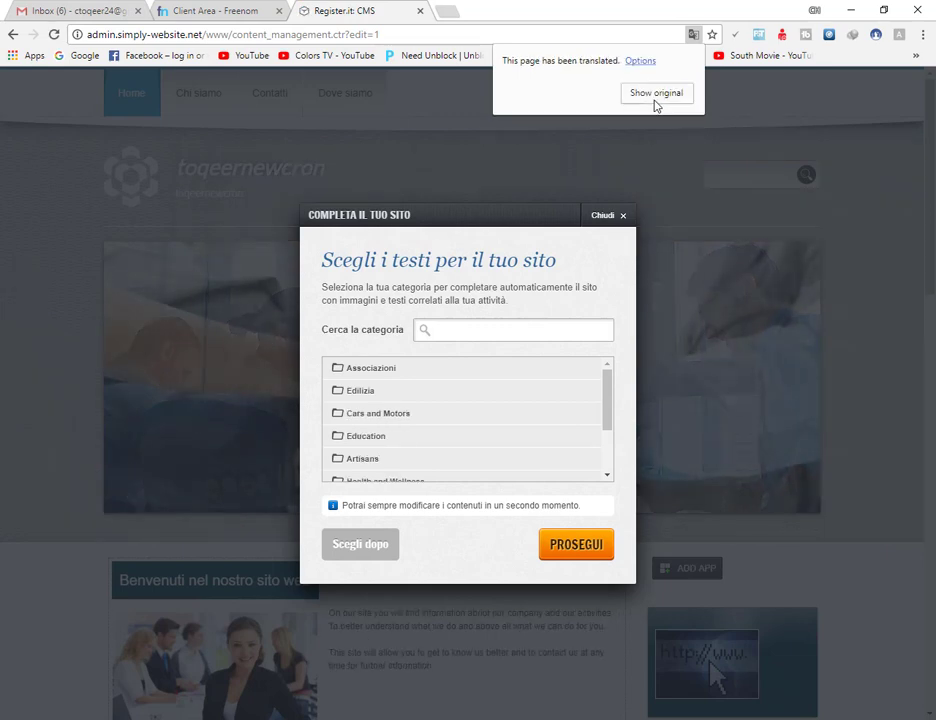
pyautogui.click(578, 546)
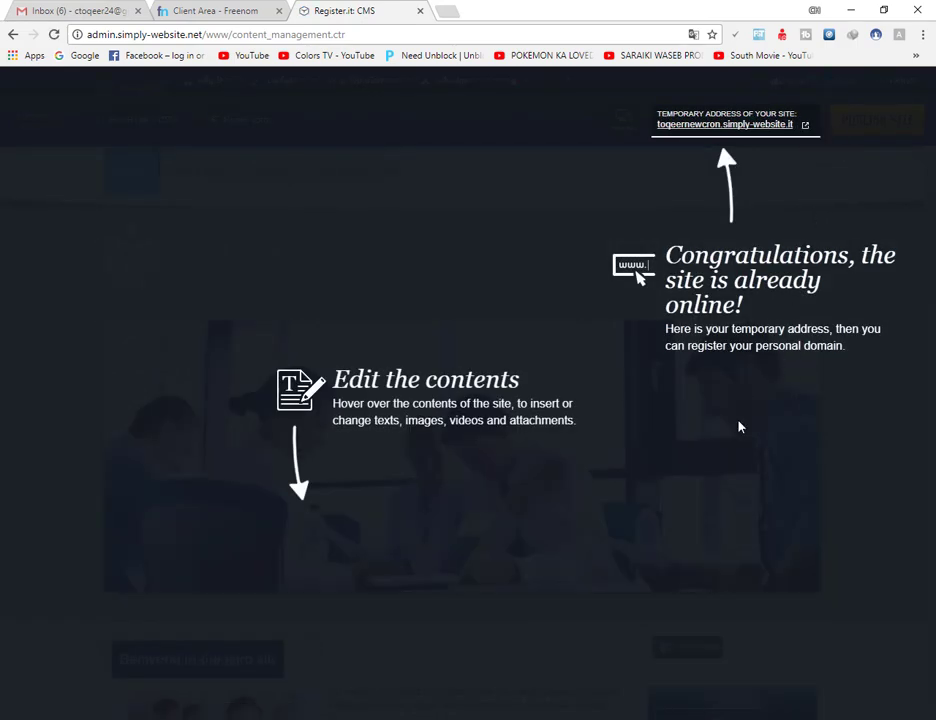
pyautogui.click(739, 427)
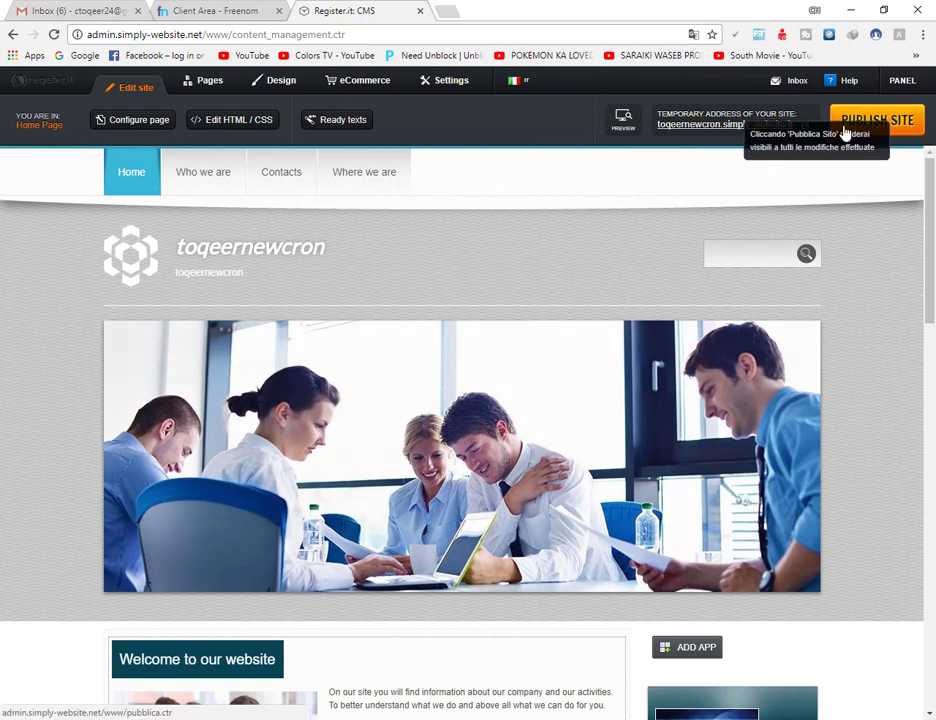
# Publish the toqeernewcron site, then open the Hosting Linux Enterprise trial email in Gmail
pyautogui.click(877, 122)
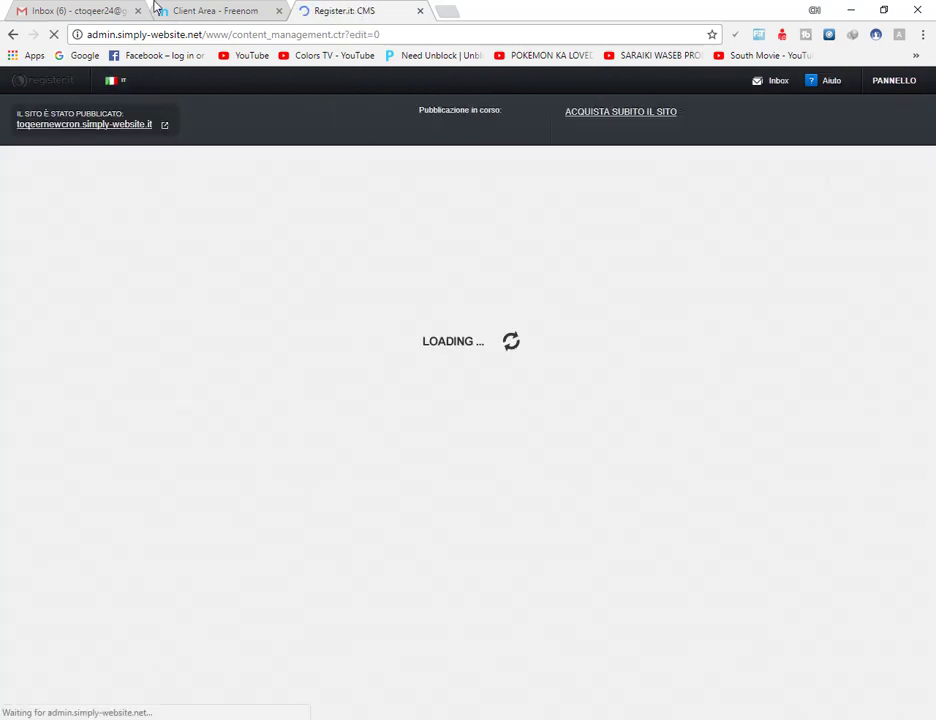
pyautogui.click(118, 10)
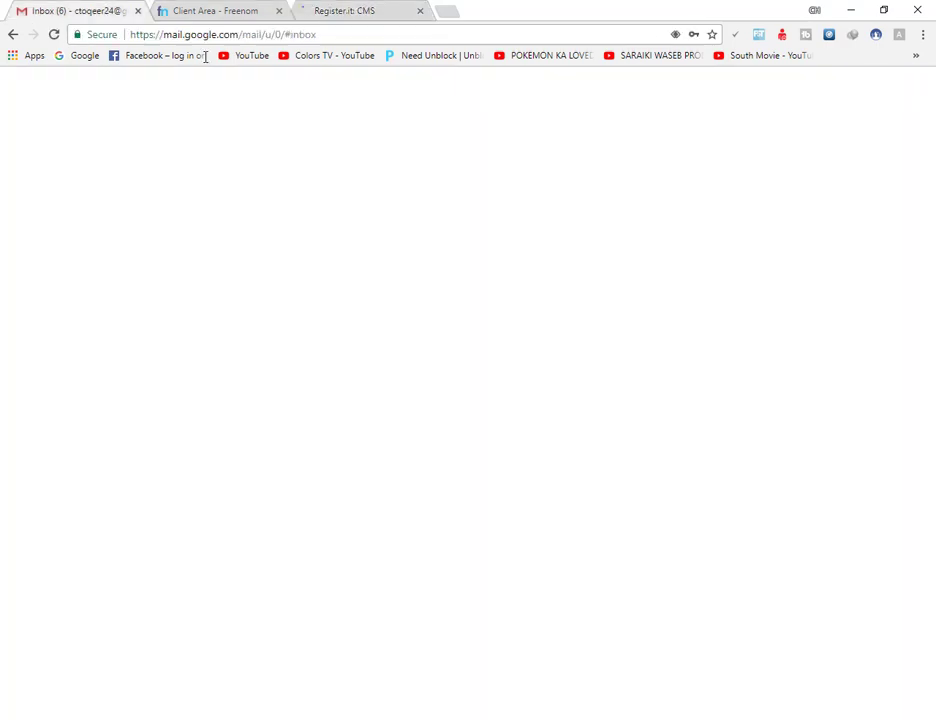
pyautogui.click(403, 205)
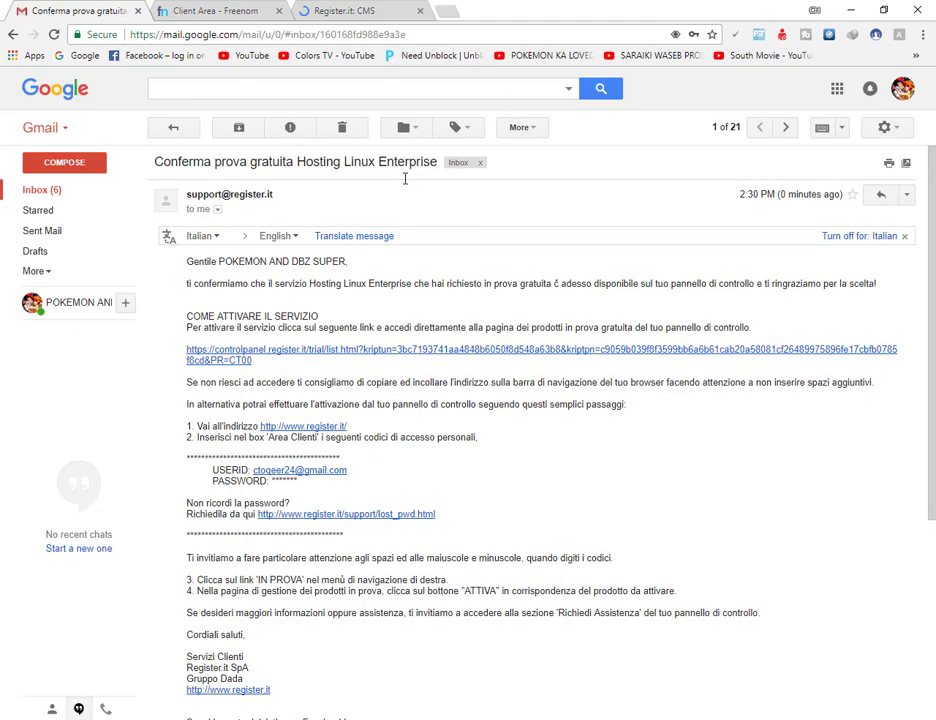
# Follow the hosting activation link, verify the published site, and open the Register.it control panel
pyautogui.click(329, 357)
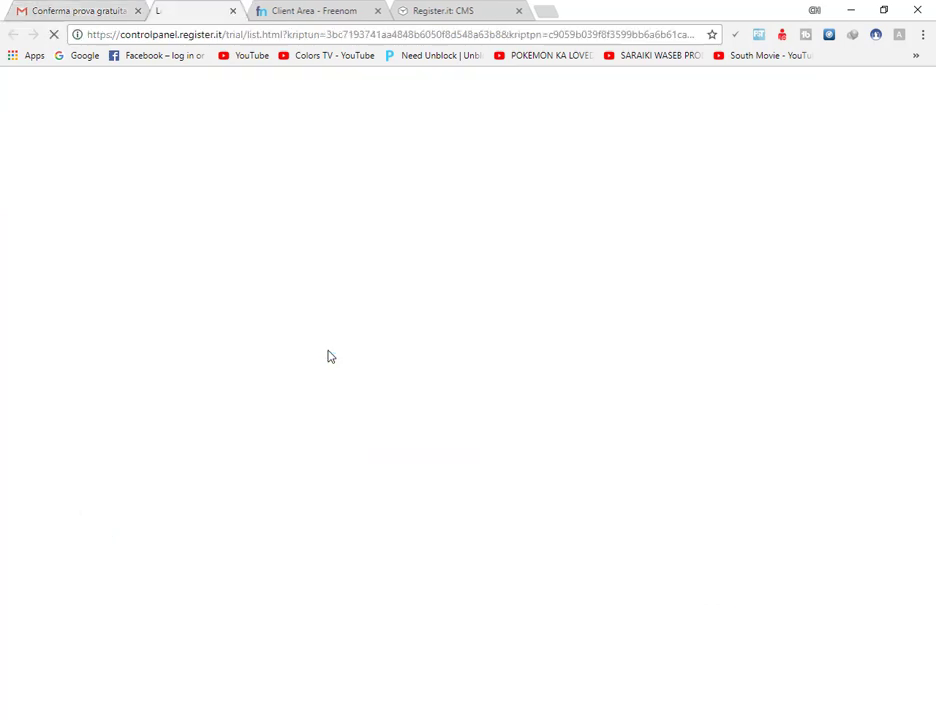
pyautogui.click(495, 9)
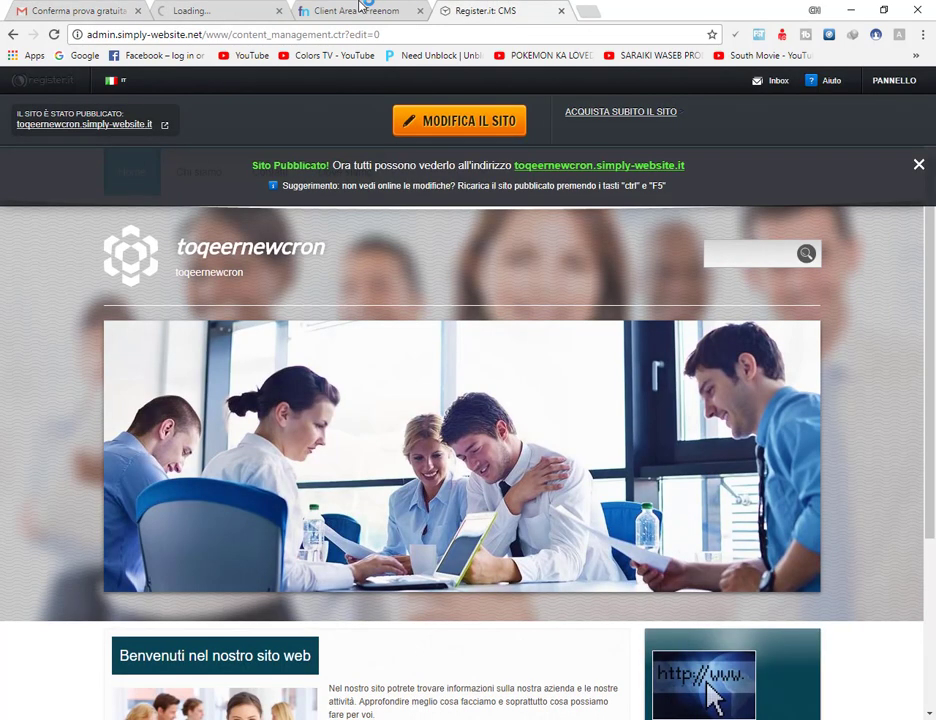
pyautogui.click(236, 11)
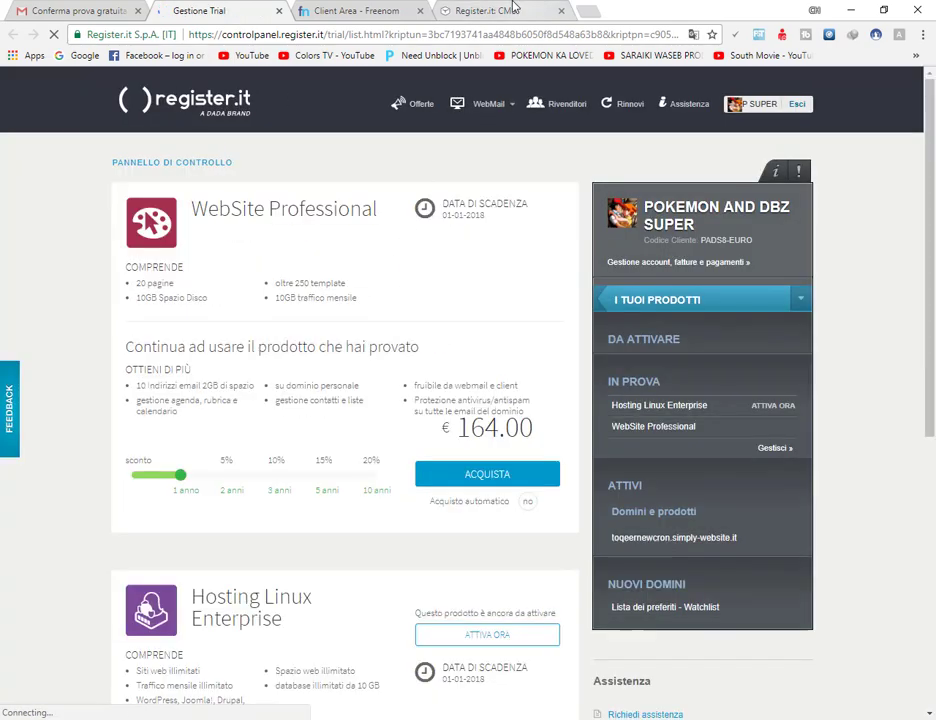
pyautogui.click(513, 8)
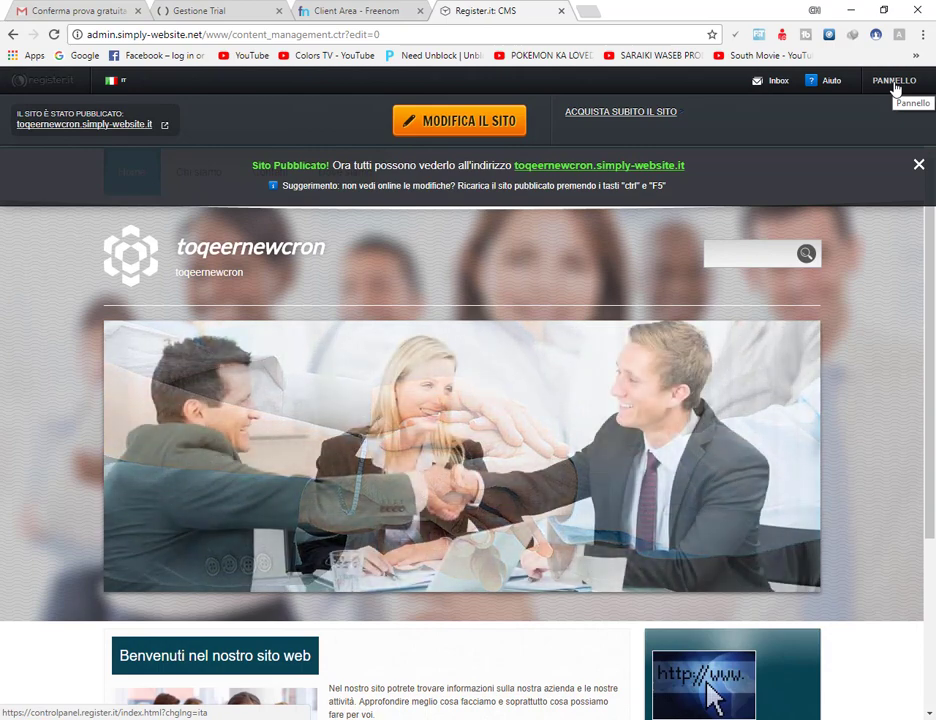
pyautogui.click(895, 85)
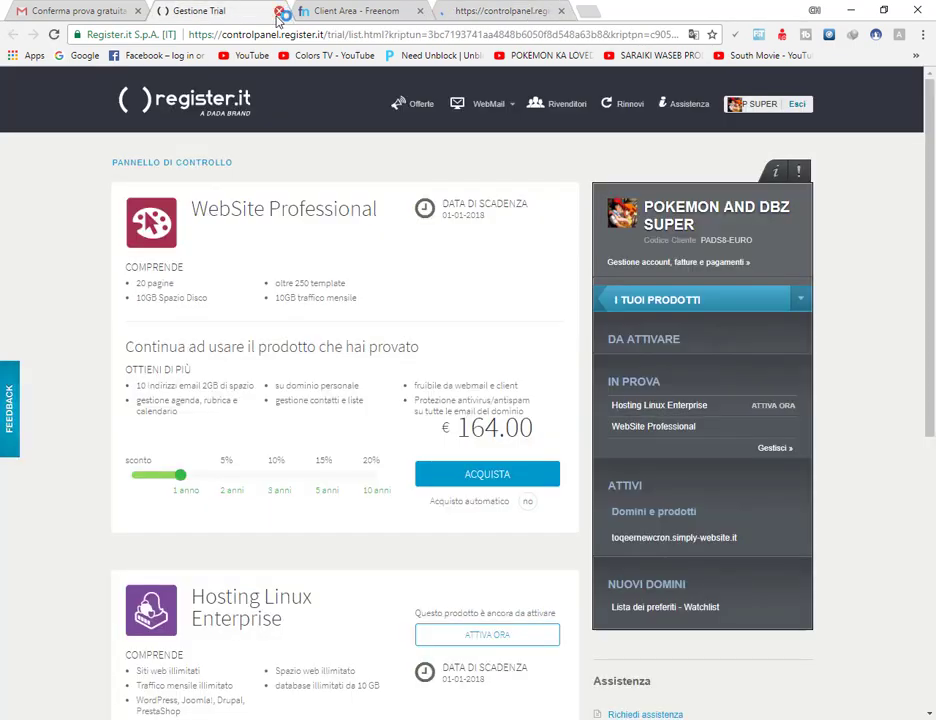
pyautogui.click(279, 11)
pyautogui.click(370, 10)
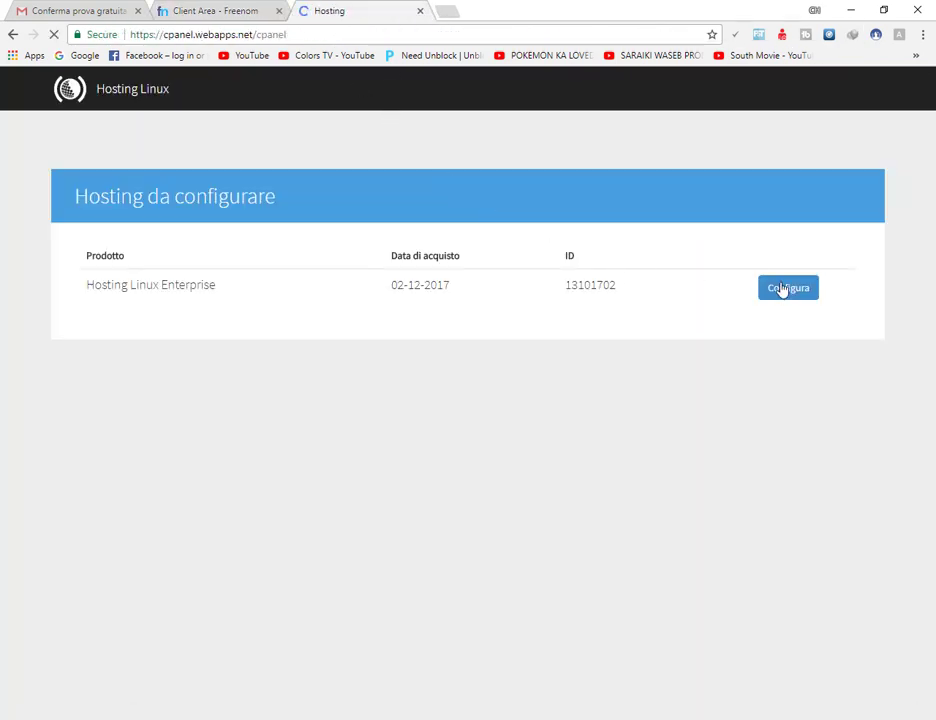
# Configure the Hosting Linux Enterprise plan with domain toqeer-new-crons.tk copied from Freenom
pyautogui.click(785, 291)
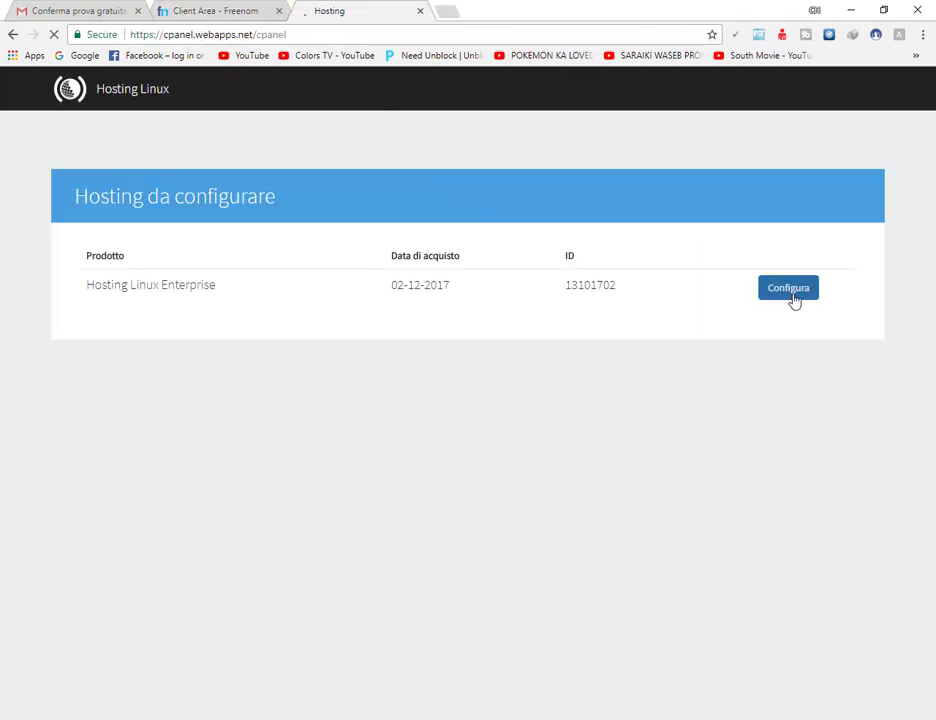
pyautogui.click(795, 298)
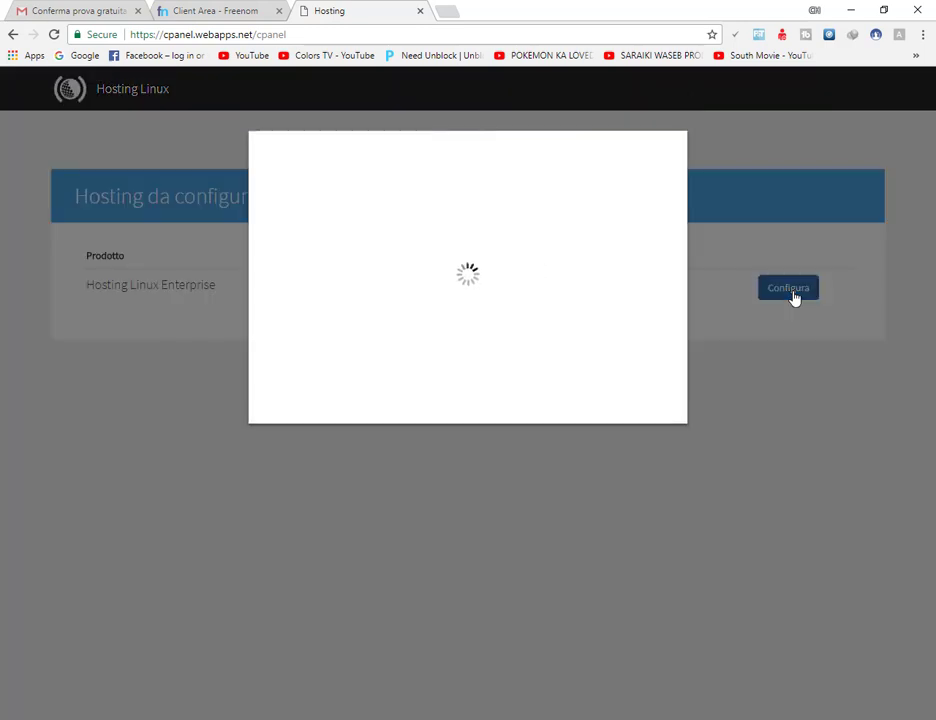
pyautogui.click(474, 271)
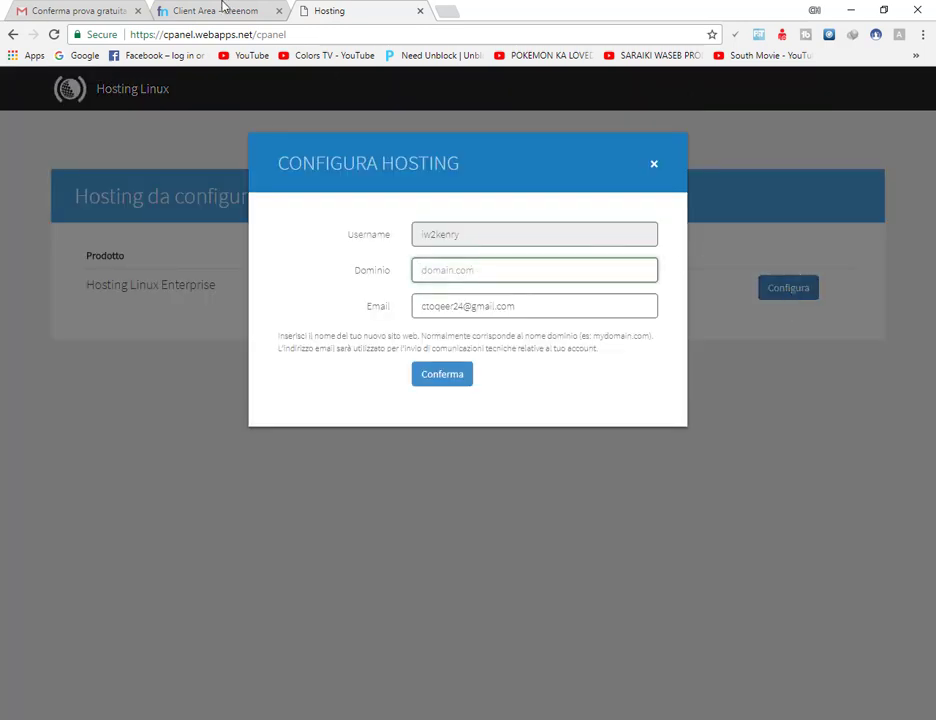
pyautogui.click(215, 10)
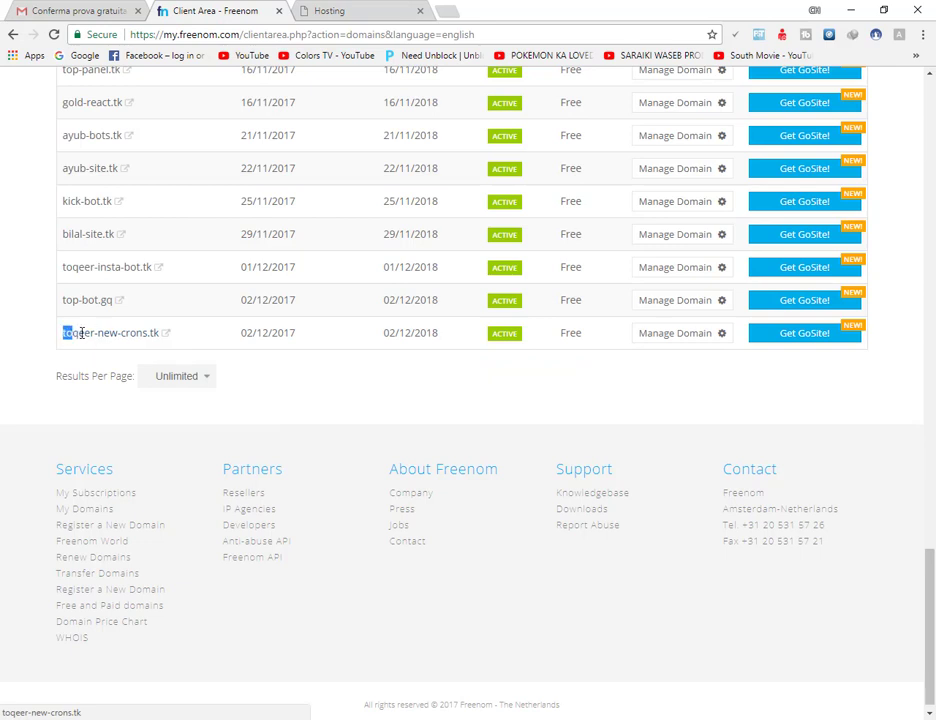
pyautogui.moveTo(82, 334); pyautogui.dragTo(161, 334)
pyautogui.rightClick(153, 334)
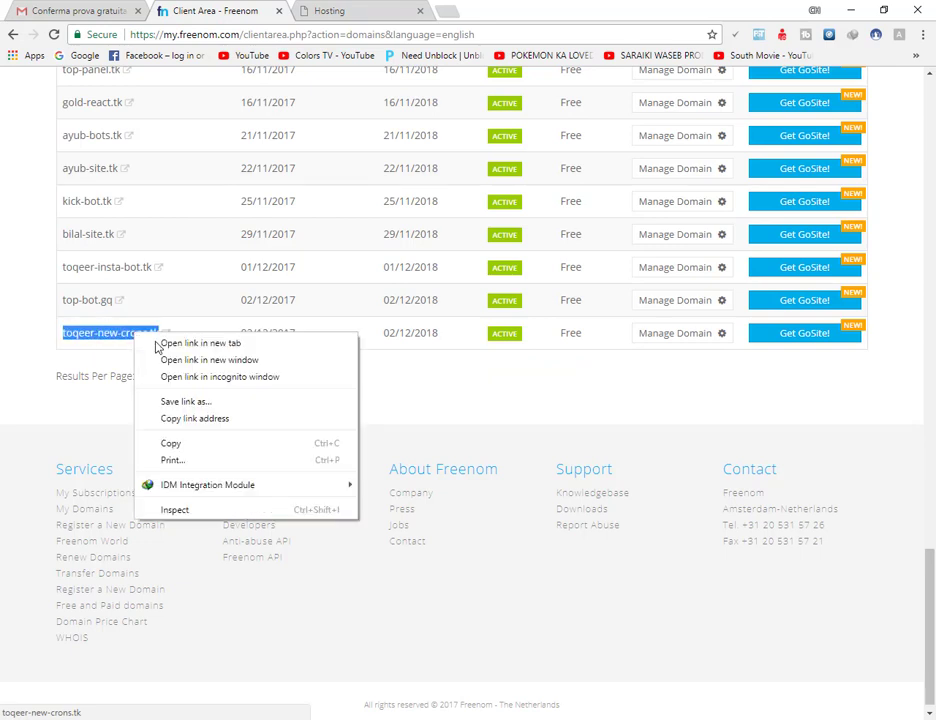
pyautogui.click(178, 443)
pyautogui.click(313, 7)
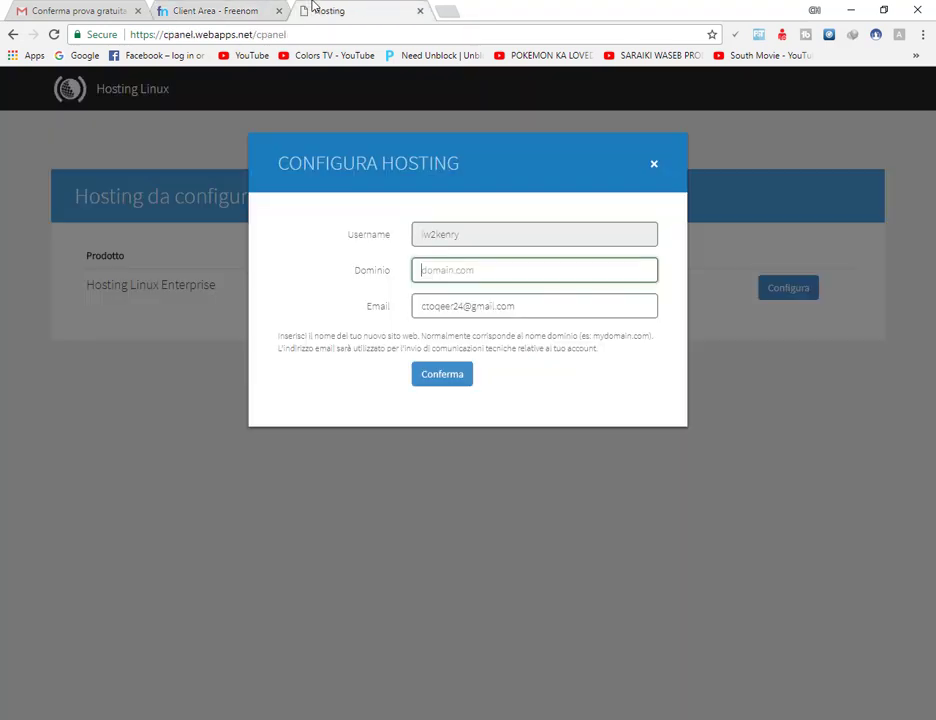
pyautogui.rightClick(483, 278)
pyautogui.click(520, 368)
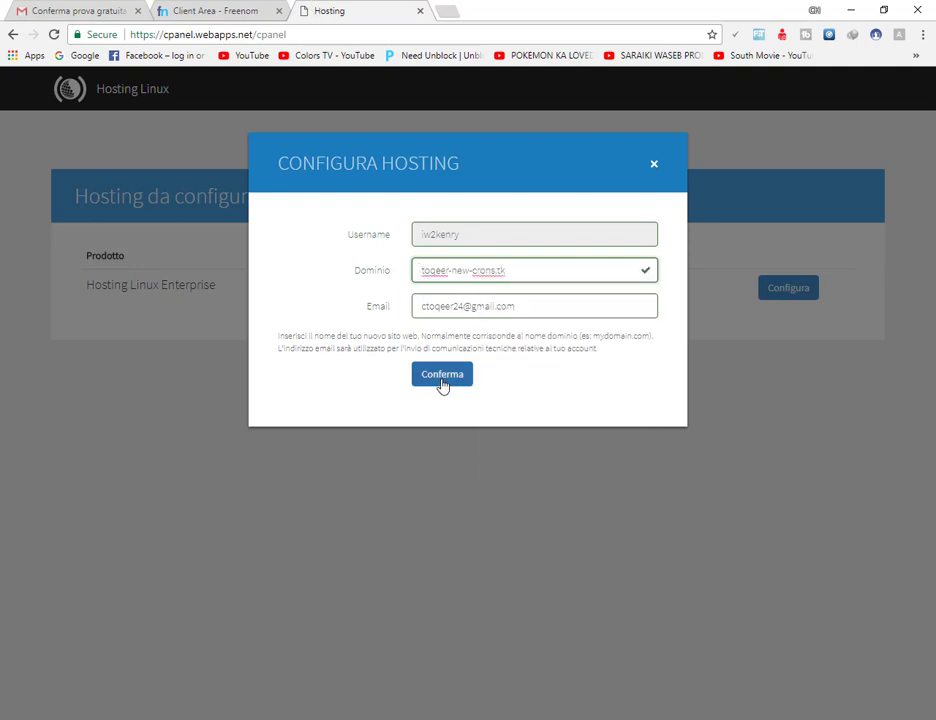
pyautogui.click(442, 375)
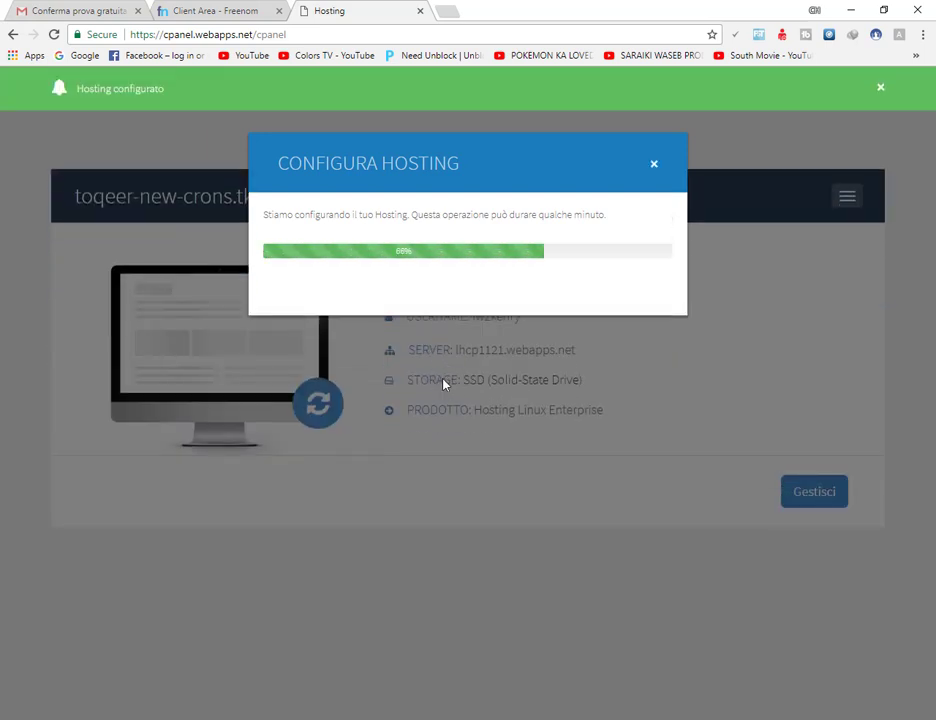
# Refresh the Gmail inbox, launch cPanel for toqeer-new-crons.tk, and return to Freenom's domain list
pyautogui.click(27, 8)
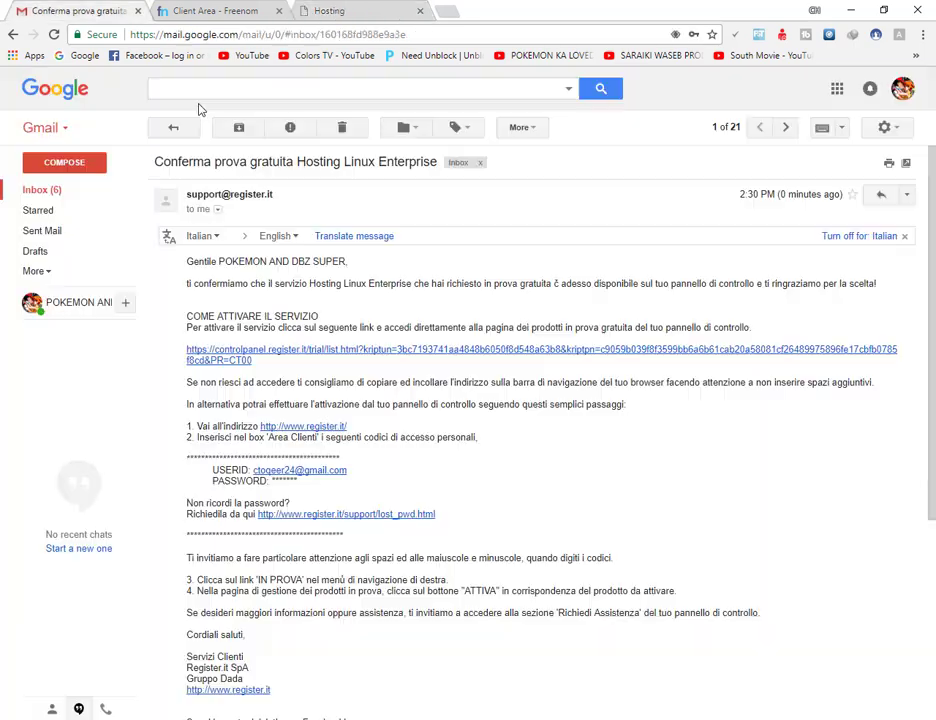
pyautogui.click(173, 128)
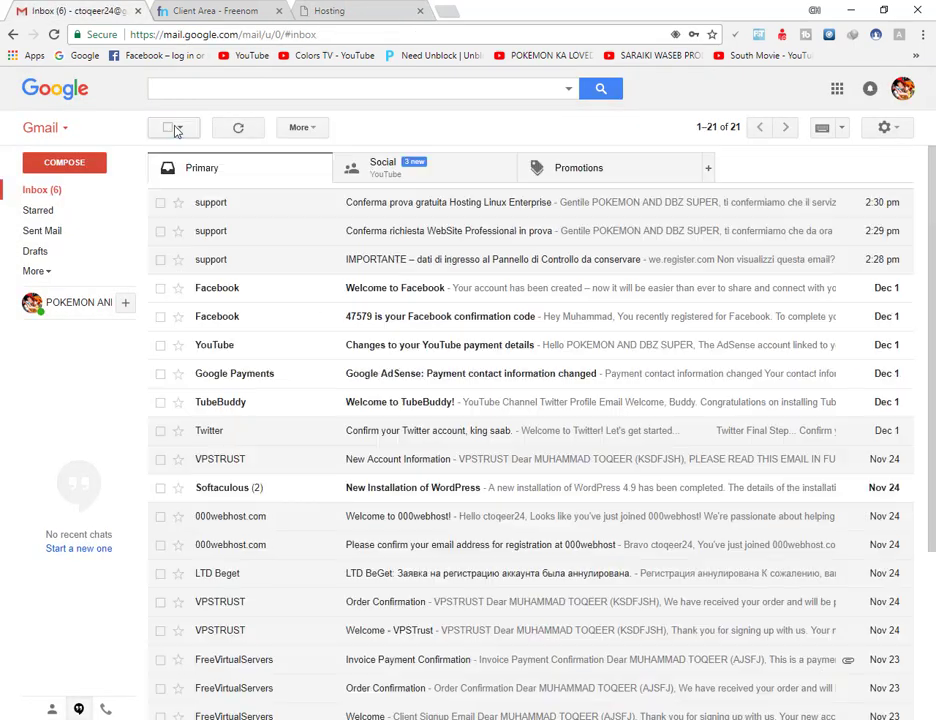
pyautogui.click(249, 127)
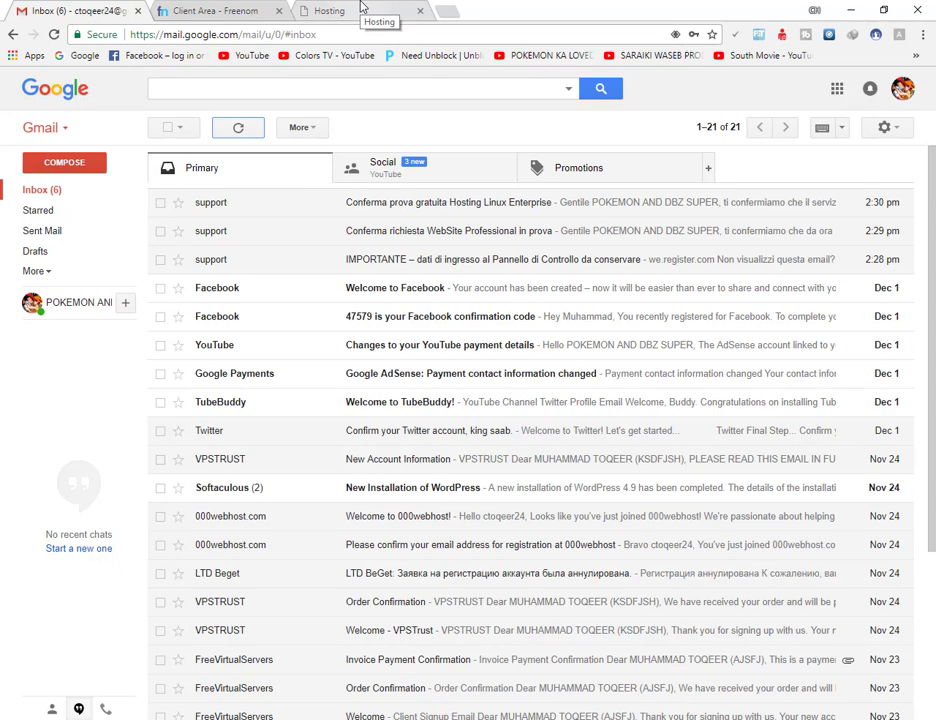
pyautogui.click(362, 8)
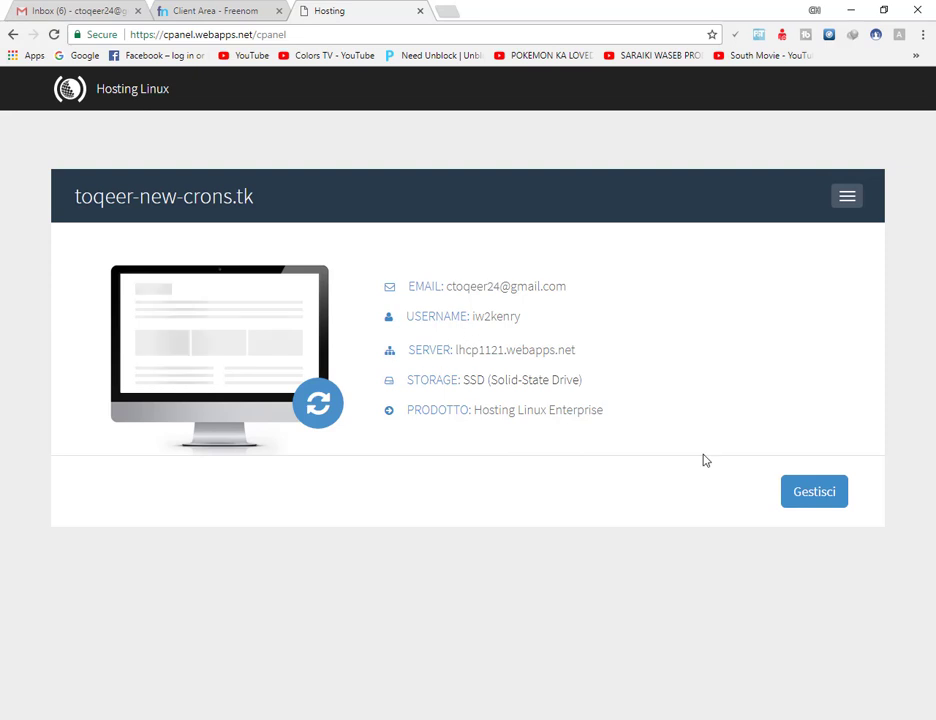
pyautogui.click(810, 500)
pyautogui.click(215, 11)
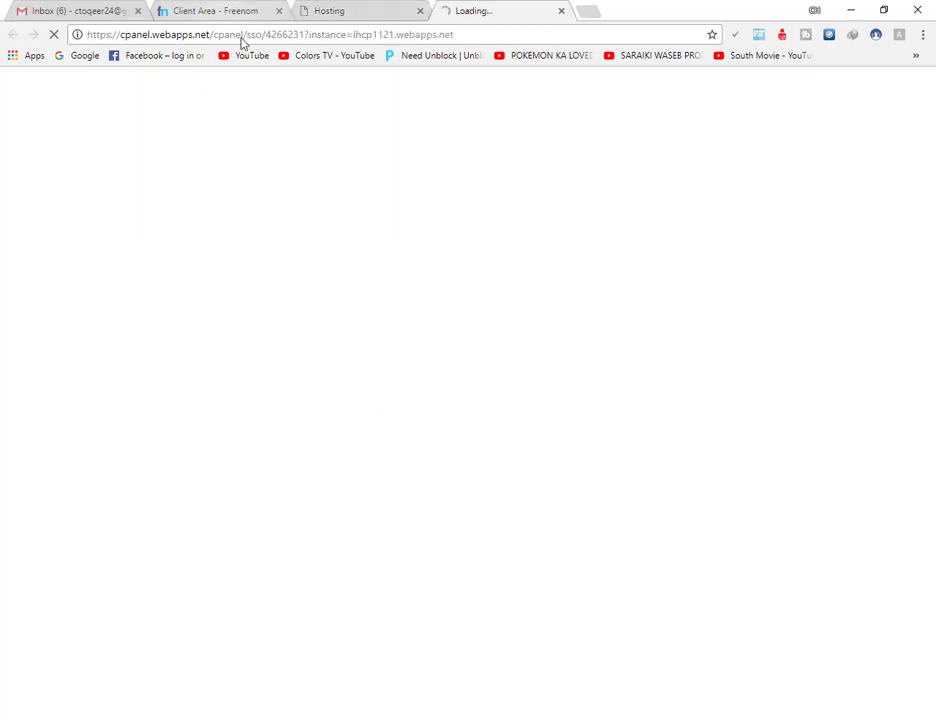
pyautogui.scroll(3, 652, 310)
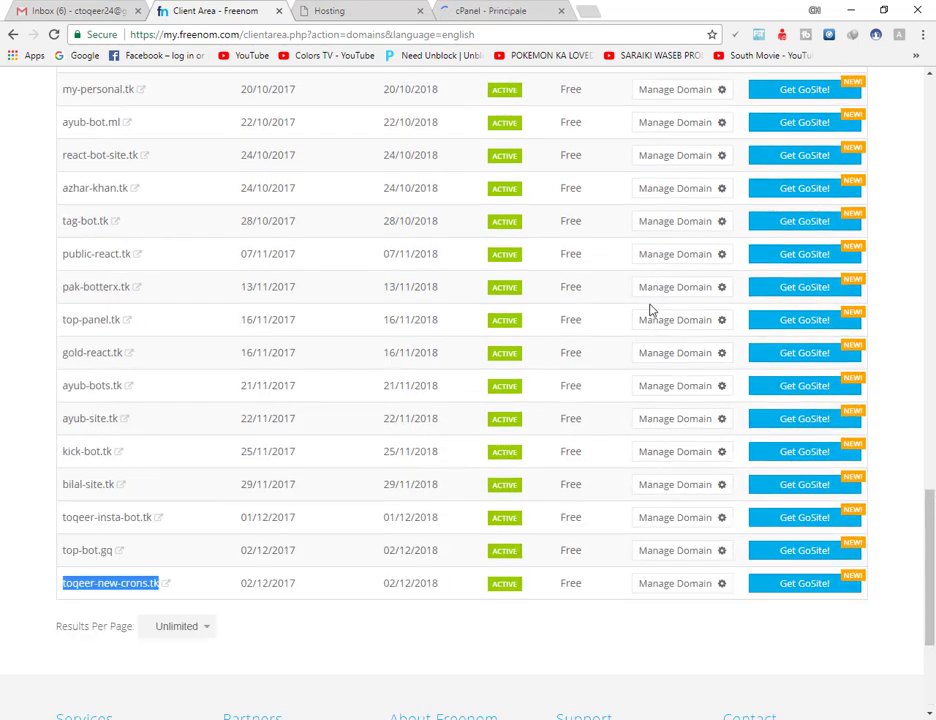
# Open new-crons.tk's Freenom DNS management, which shows the zone not yet active, then return to its details
pyautogui.scroll(5, 652, 310)
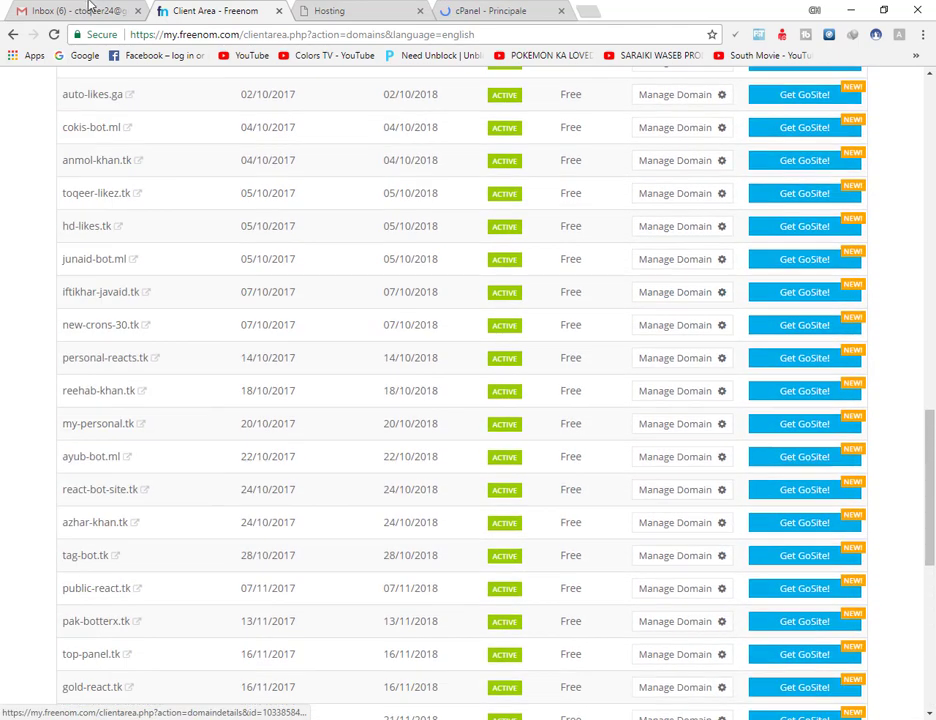
pyautogui.click(88, 11)
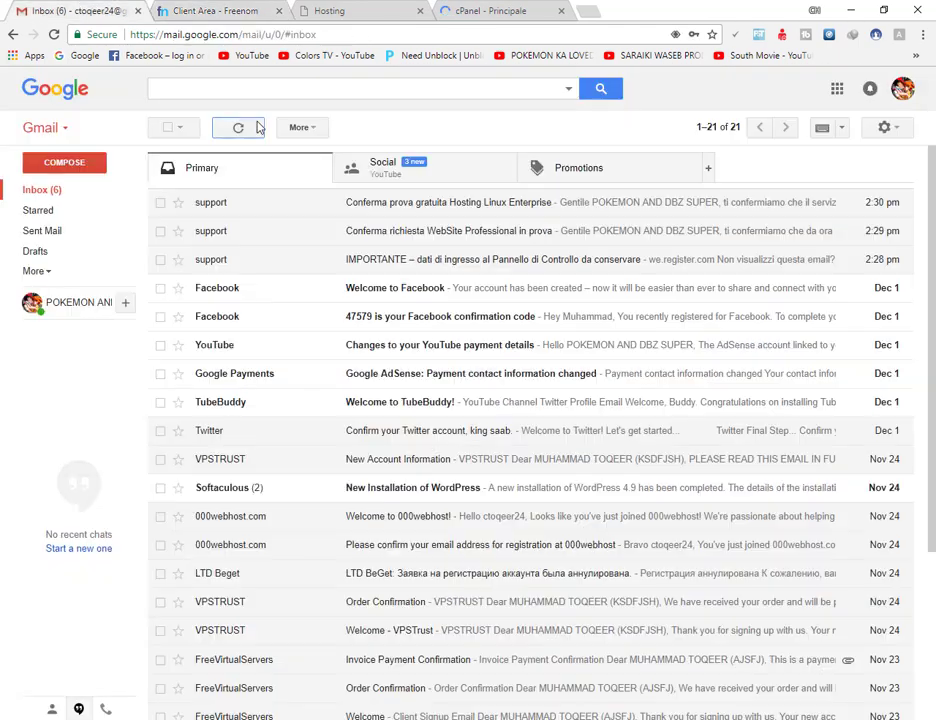
pyautogui.click(212, 10)
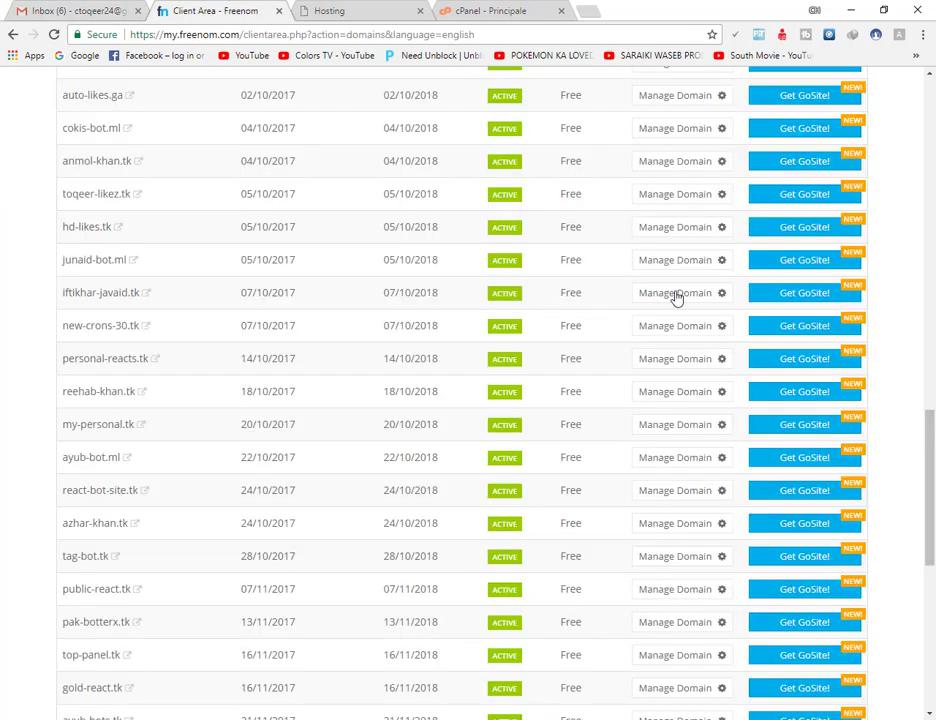
pyautogui.scroll(1, 678, 298)
pyautogui.scroll(3, 680, 297)
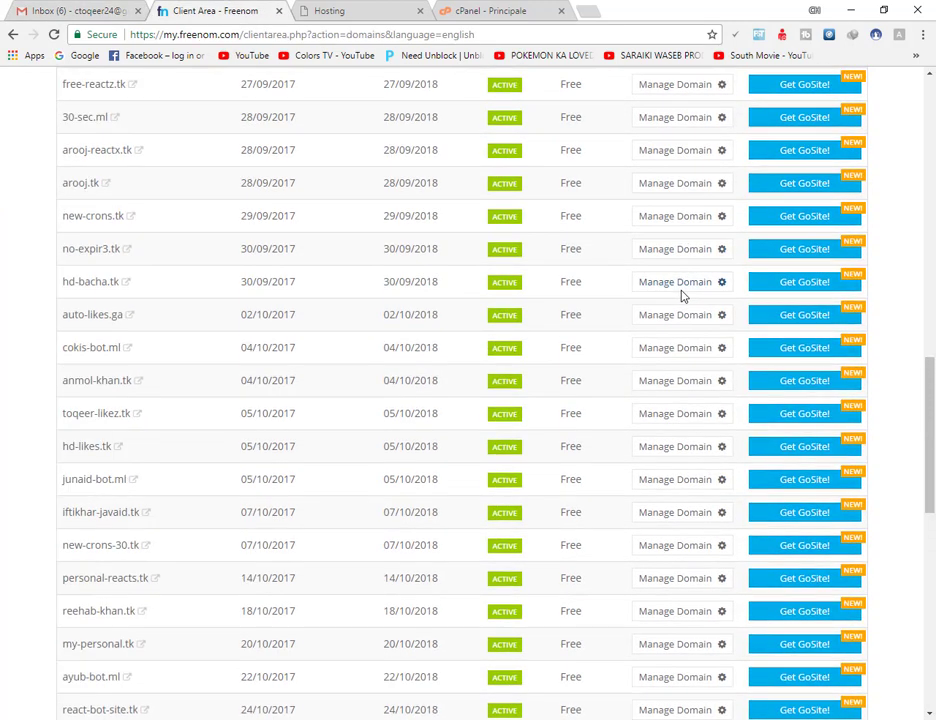
pyautogui.click(695, 218)
pyautogui.click(505, 10)
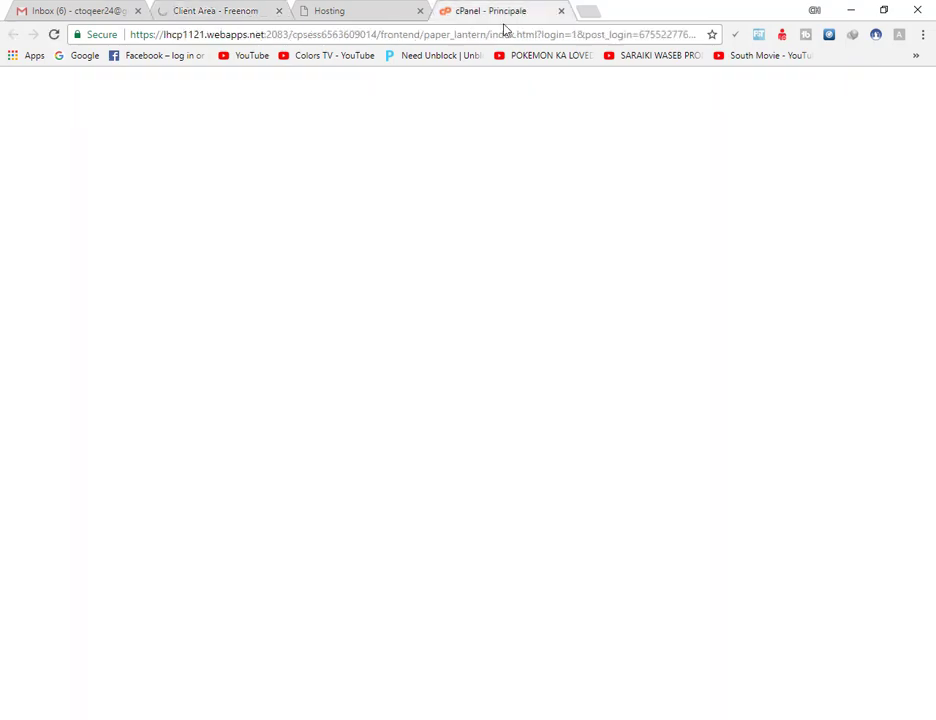
pyautogui.click(80, 9)
pyautogui.click(236, 11)
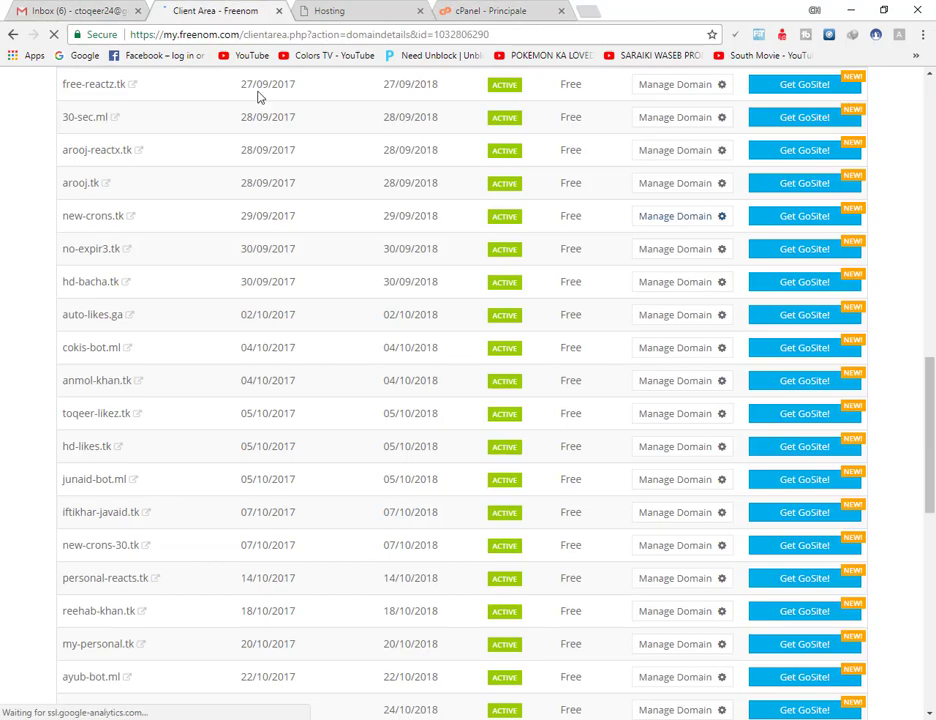
pyautogui.click(420, 224)
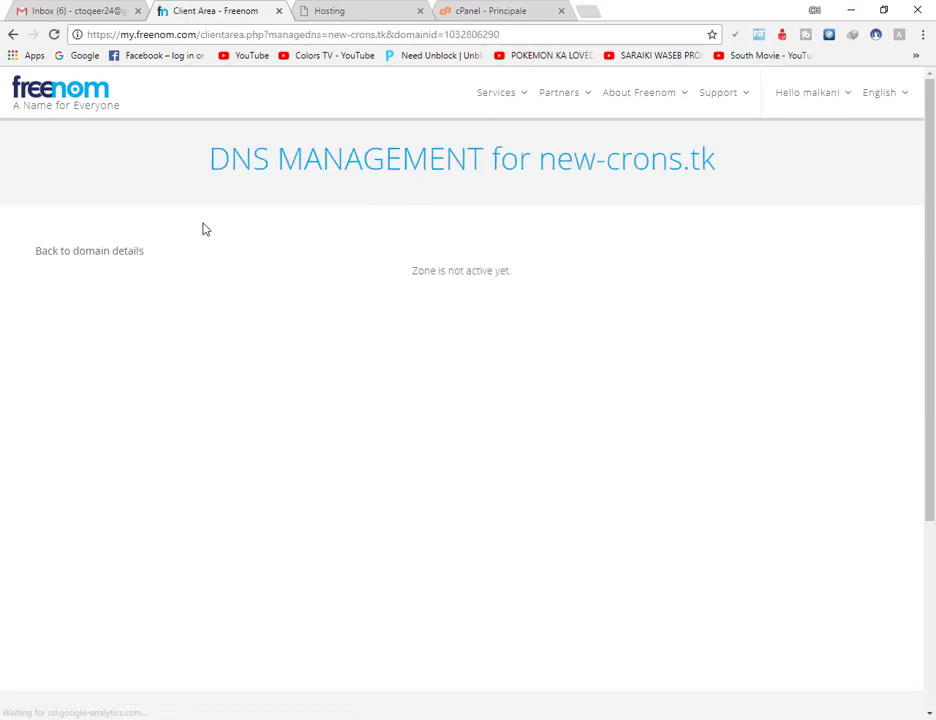
pyautogui.click(92, 255)
# Refresh the Gmail inbox and check the Spam folder for new mail
pyautogui.click(57, 5)
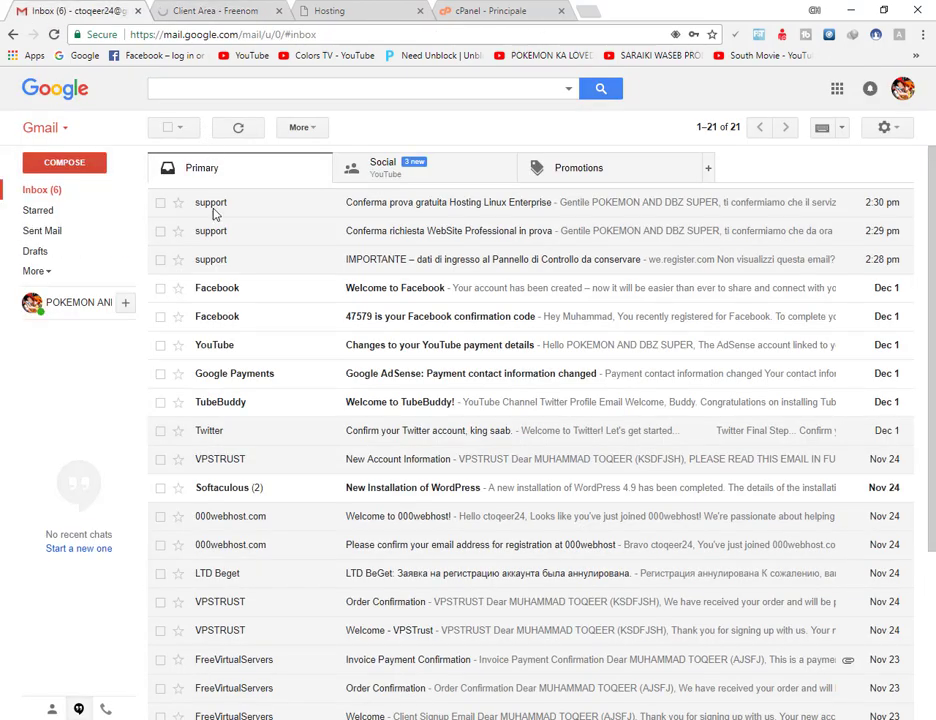
pyautogui.click(232, 126)
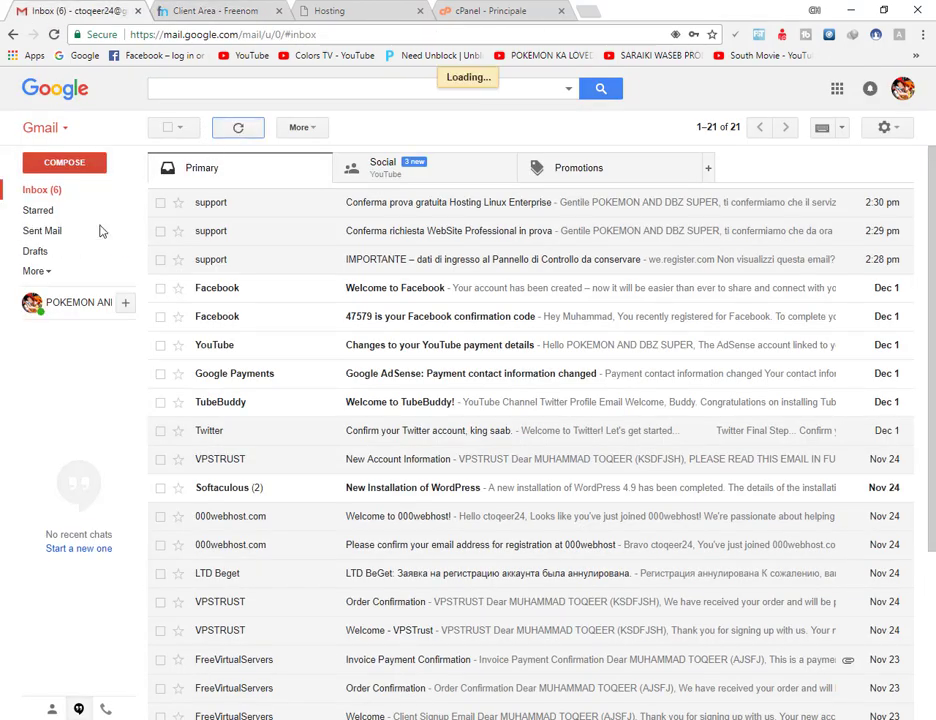
pyautogui.click(69, 271)
pyautogui.click(47, 369)
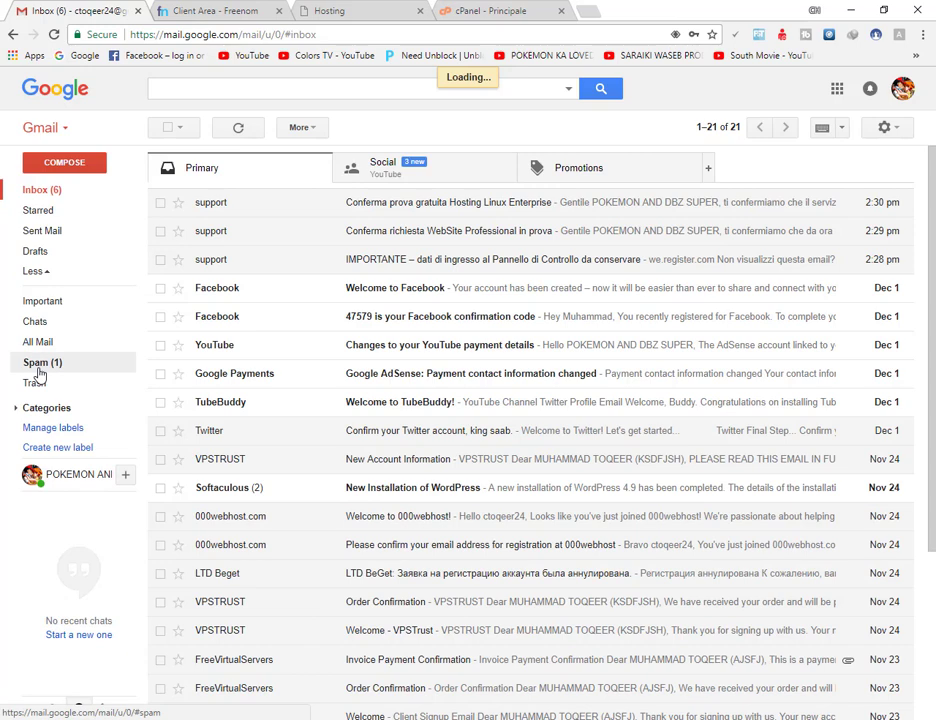
pyautogui.hotkey('ctrl', 'Tab')
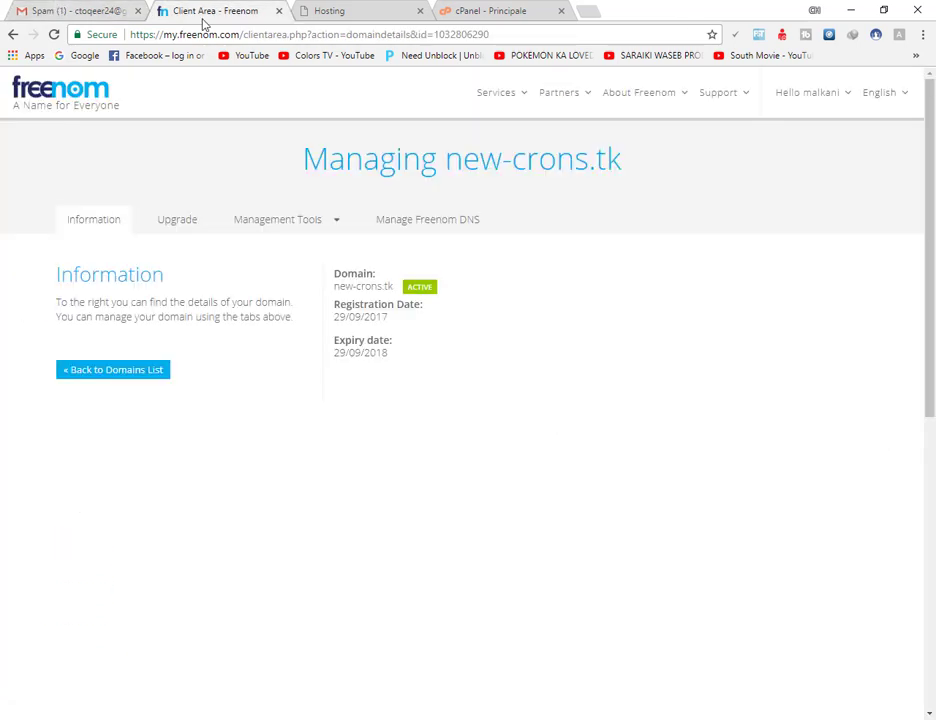
pyautogui.hotkey('ctrl', 'shift', 'Tab')
pyautogui.click(30, 190)
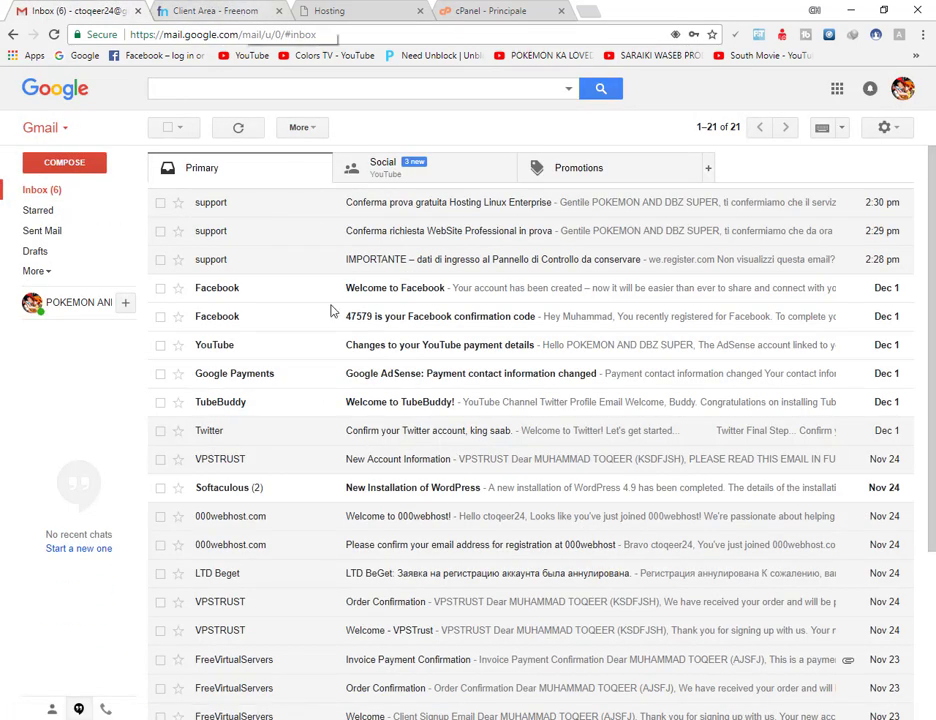
# Return to Freenom's My Domains list, then bring up the cPanel home page
pyautogui.hotkey('ctrl', 'Tab')
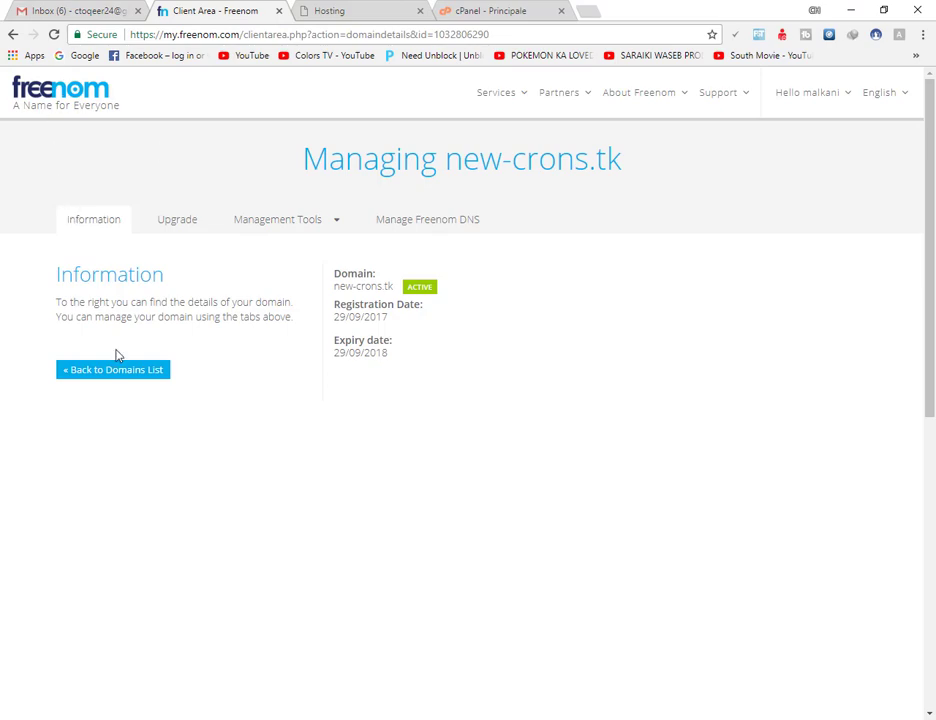
pyautogui.scroll(-4, 116, 355)
pyautogui.scroll(-2, 148, 528)
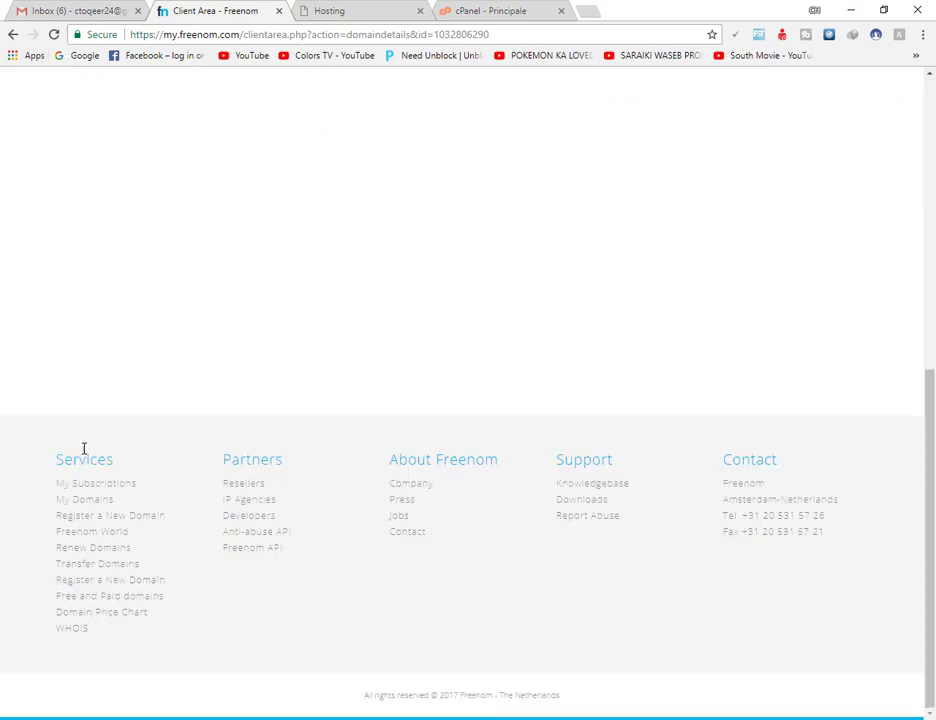
pyautogui.click(78, 499)
pyautogui.click(487, 12)
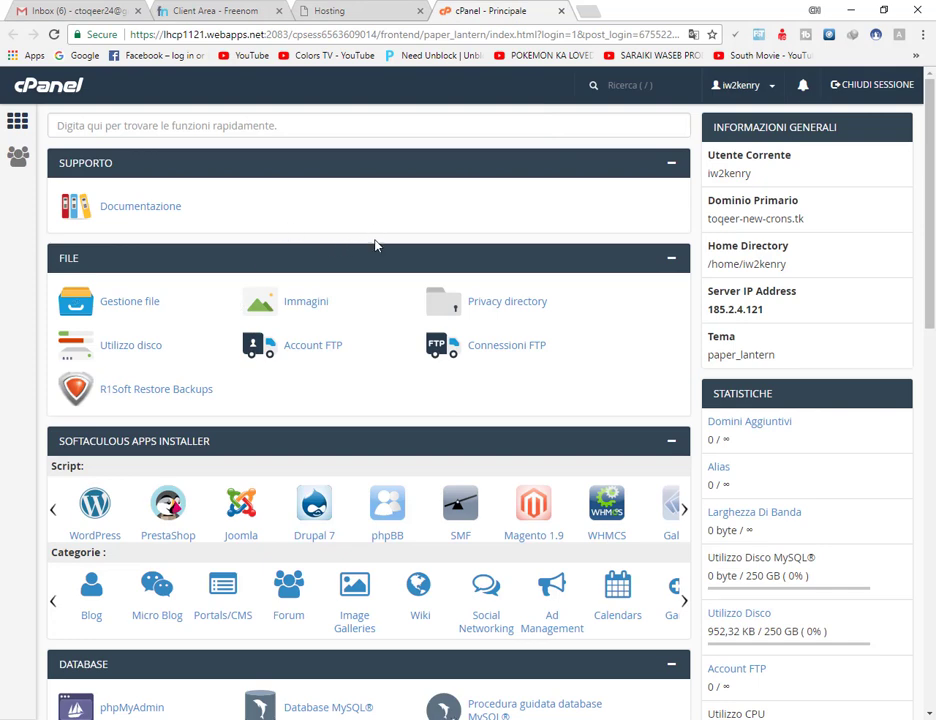
# Open the free-crons.tk website from My Domains, which shows a not-properly-configured server error
pyautogui.click(75, 10)
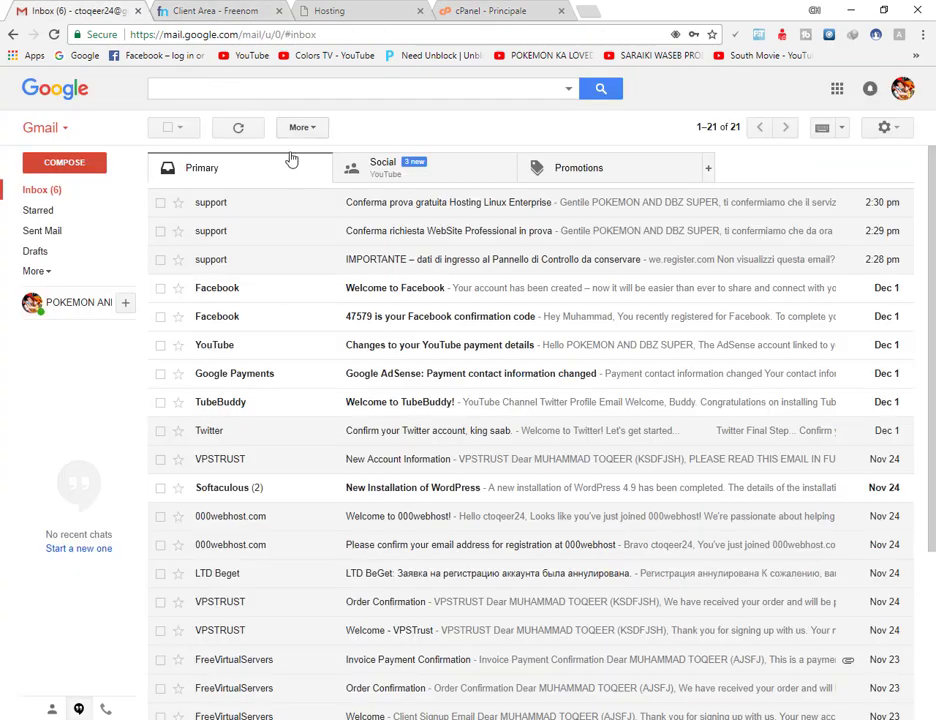
pyautogui.hotkey('ctrl', 'Tab')
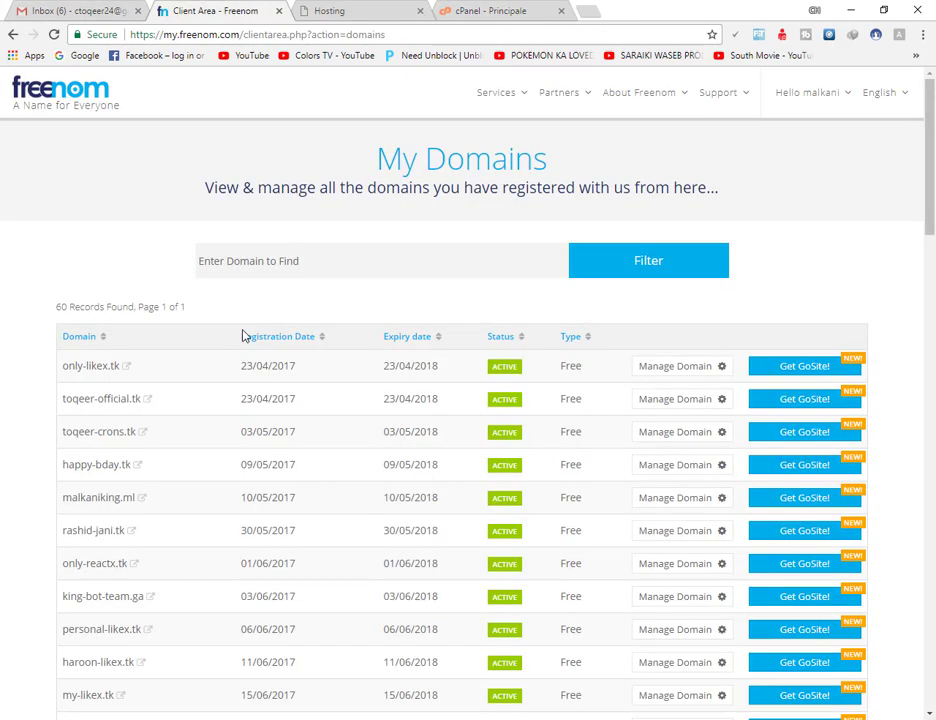
pyautogui.scroll(-3, 242, 336)
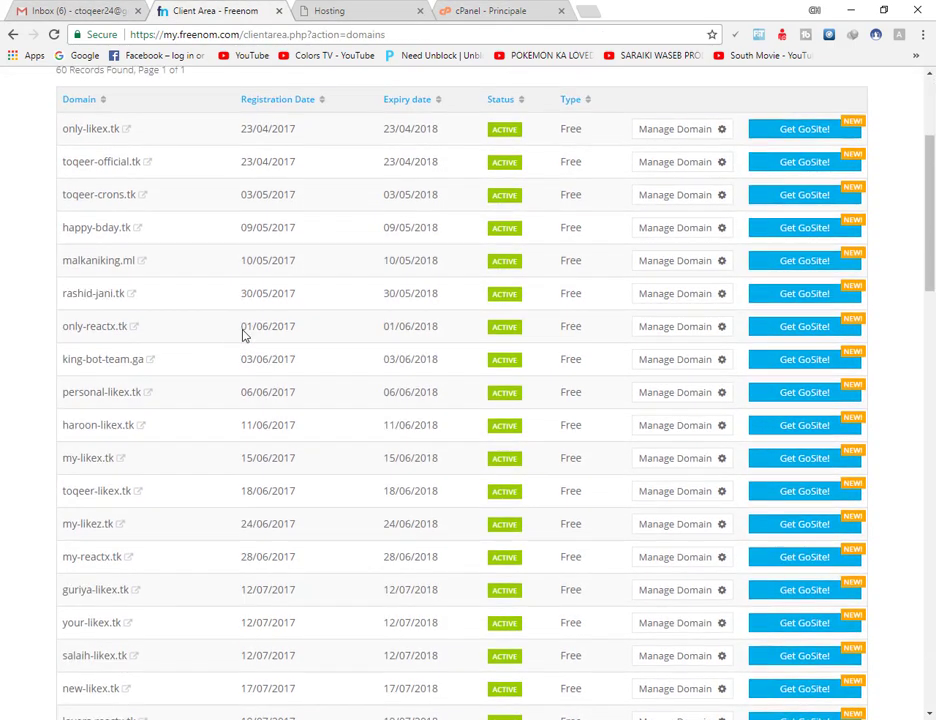
pyautogui.scroll(-1, 242, 336)
pyautogui.scroll(-4, 280, 318)
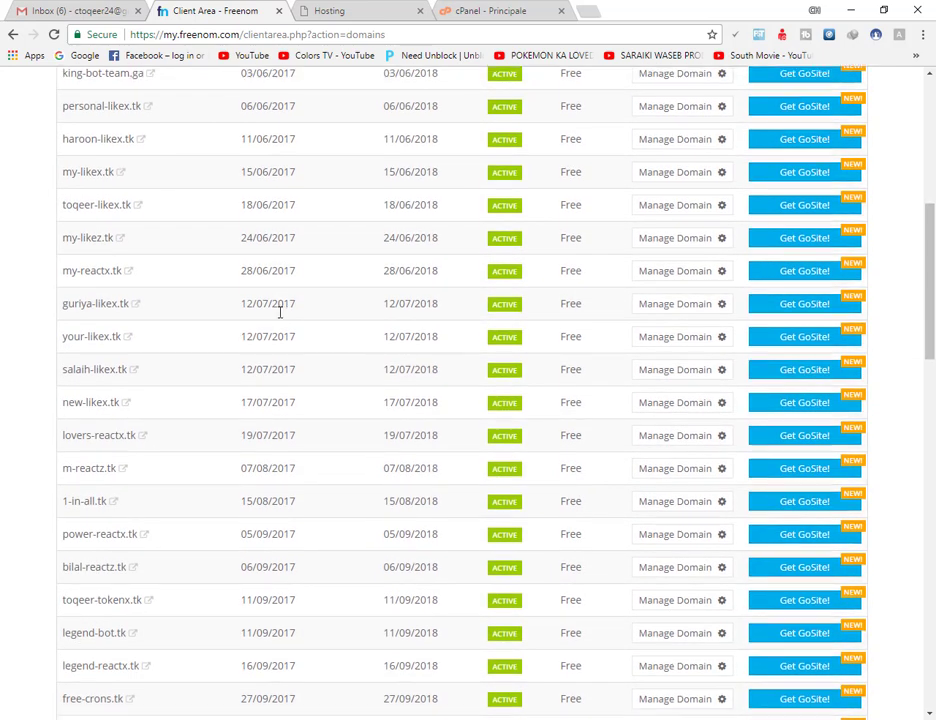
pyautogui.scroll(-4, 280, 318)
pyautogui.scroll(-3, 280, 318)
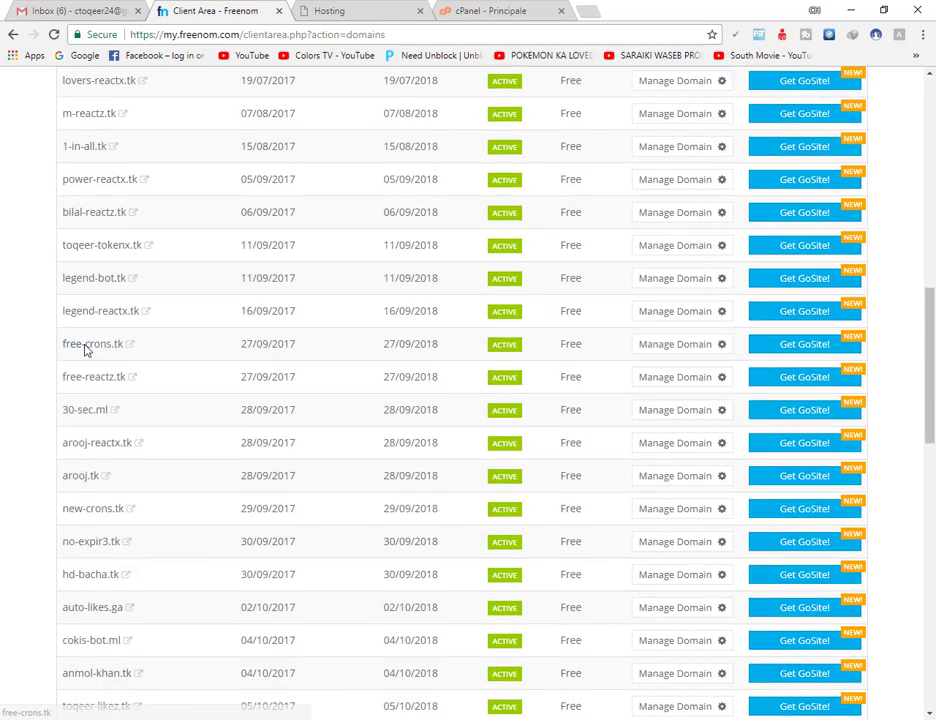
pyautogui.click(69, 344)
pyautogui.click(215, 10)
pyautogui.click(376, 10)
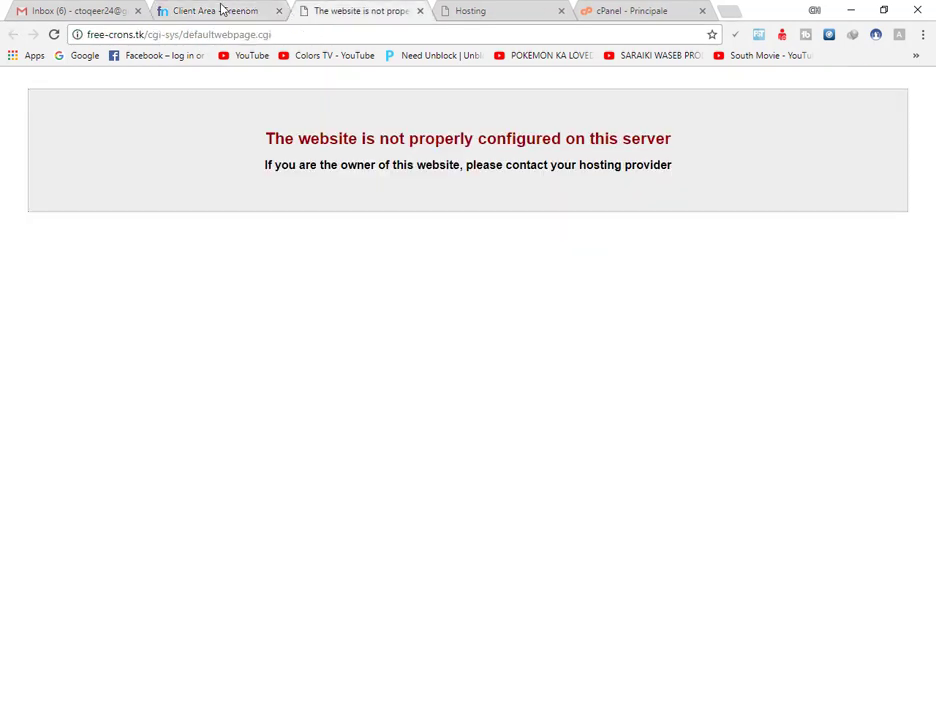
pyautogui.hotkey('ctrl', 'shift', 'Tab')
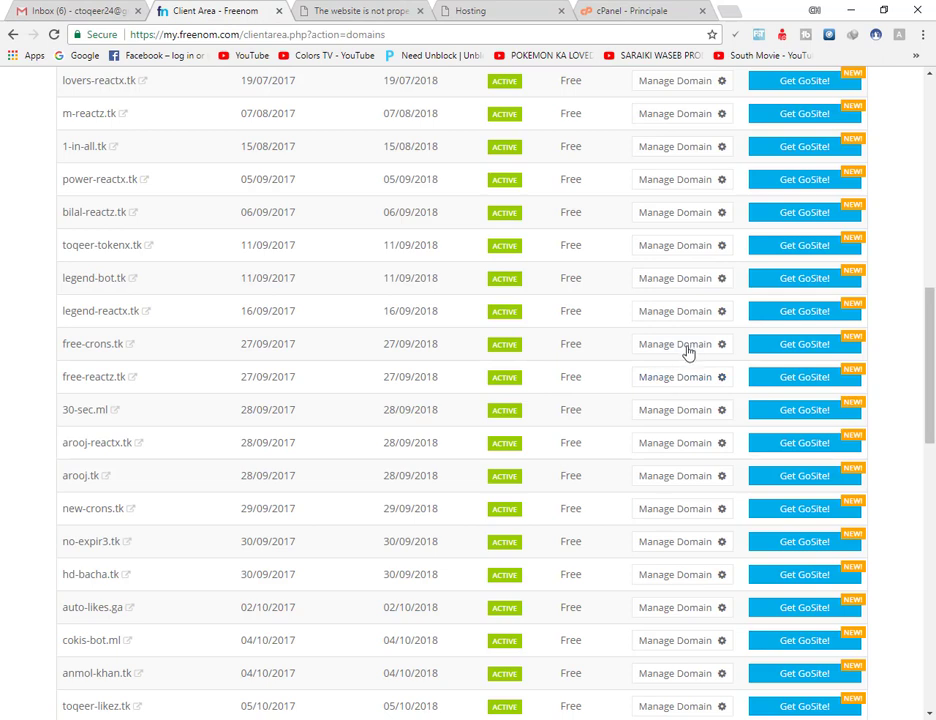
# Open free-crons.tk's Manage Domain page in a new tab, then reload the Gmail inbox
pyautogui.rightClick(689, 349)
pyautogui.click(695, 356)
pyautogui.scroll(-1, 657, 360)
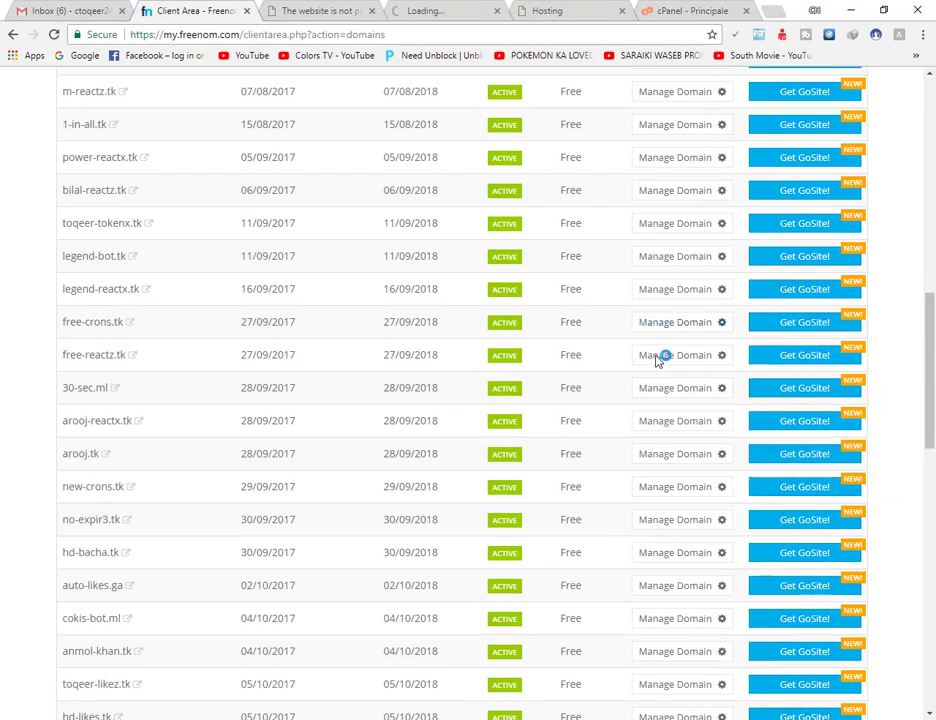
pyautogui.scroll(-2, 657, 360)
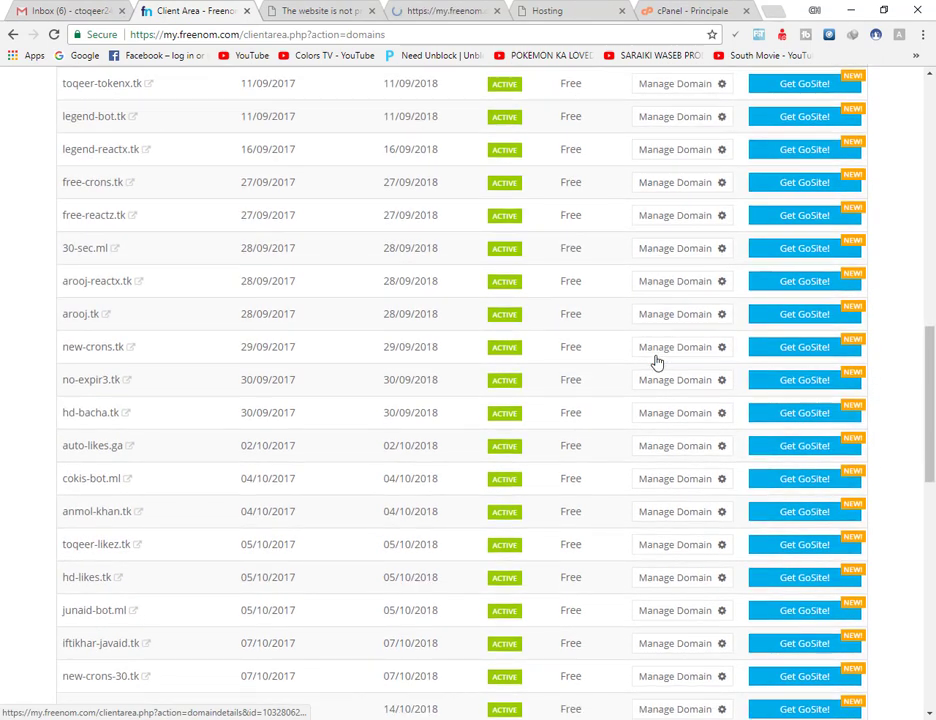
pyautogui.scroll(-1, 657, 362)
pyautogui.click(67, 10)
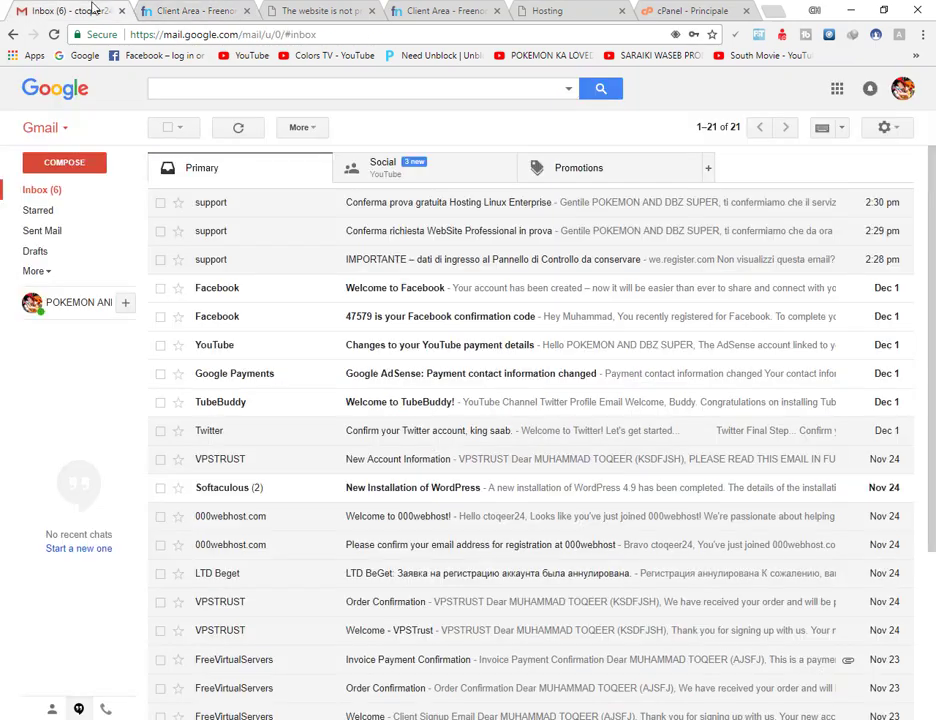
pyautogui.click(237, 130)
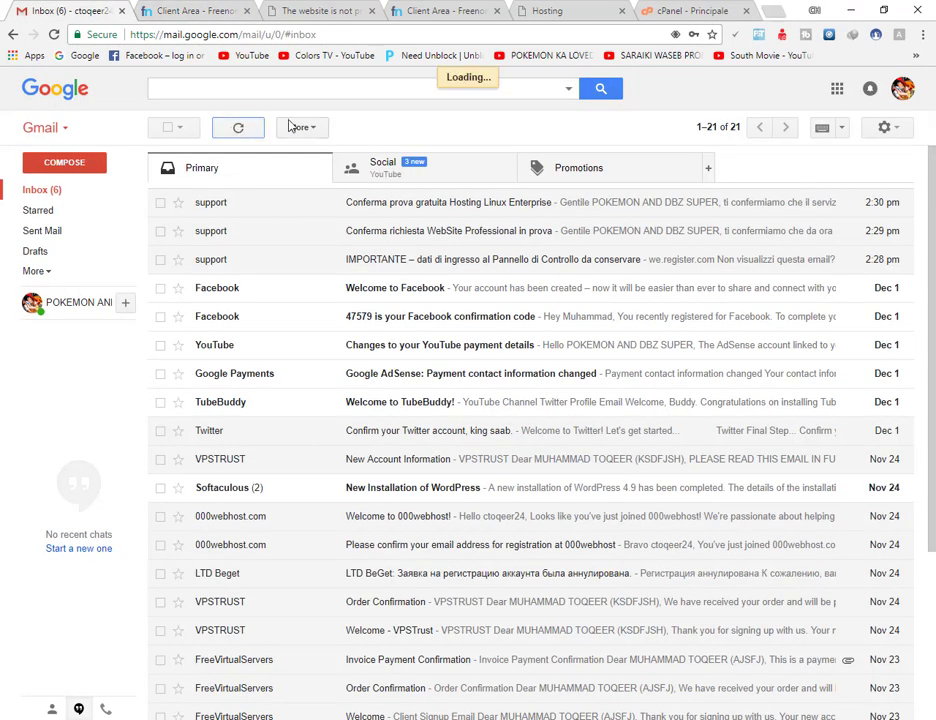
# Copy the IP 185.2.4.103 from free-crons.tk's DNS page, then scroll the domain list to toqeer-new-crons.tk
pyautogui.click(291, 10)
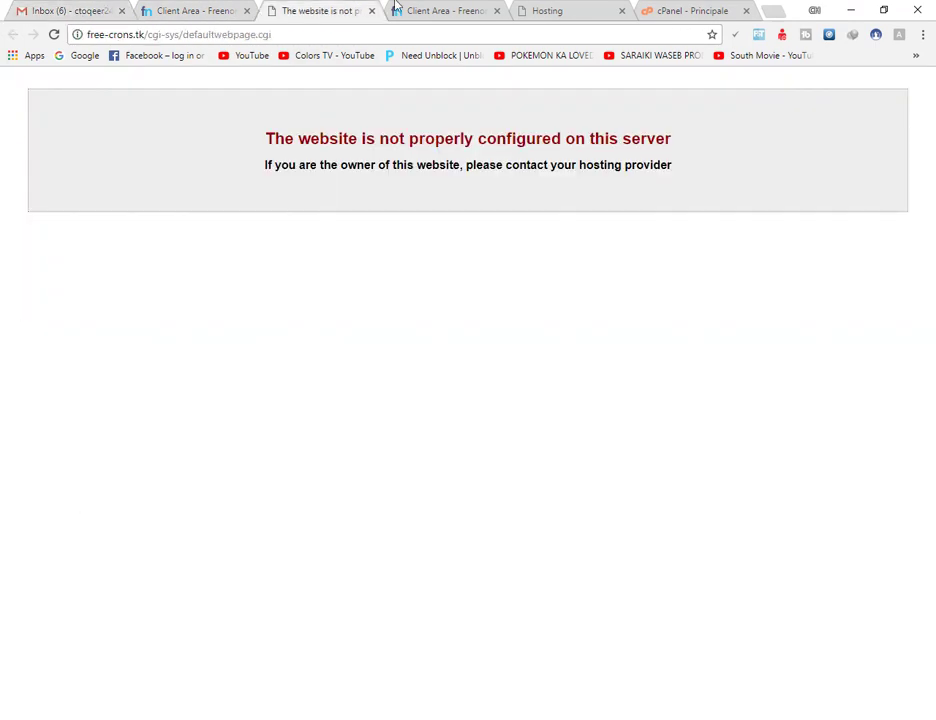
pyautogui.click(445, 10)
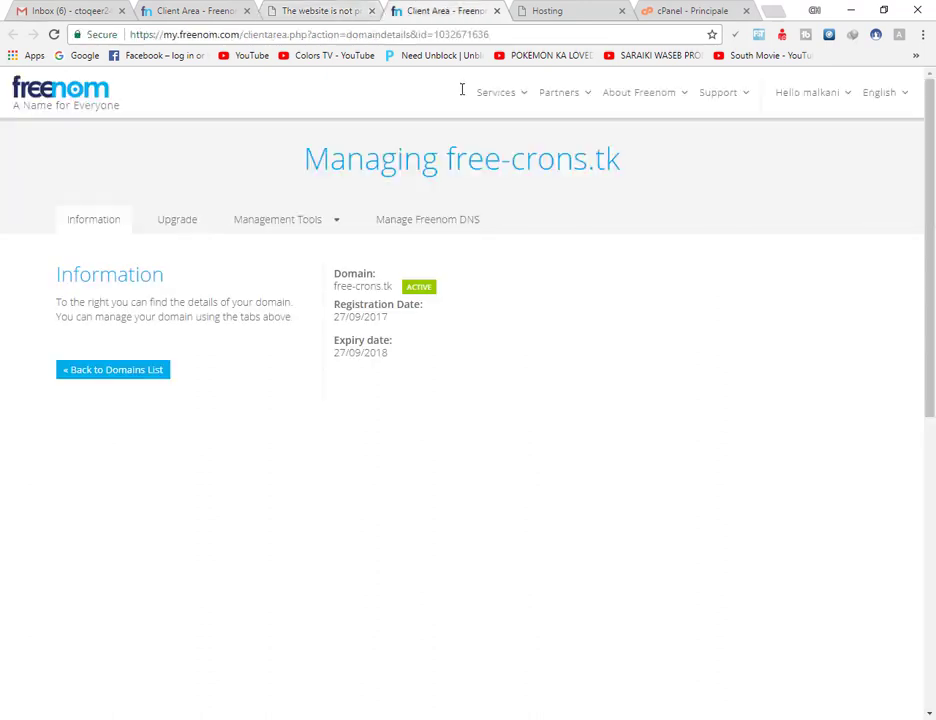
pyautogui.click(421, 222)
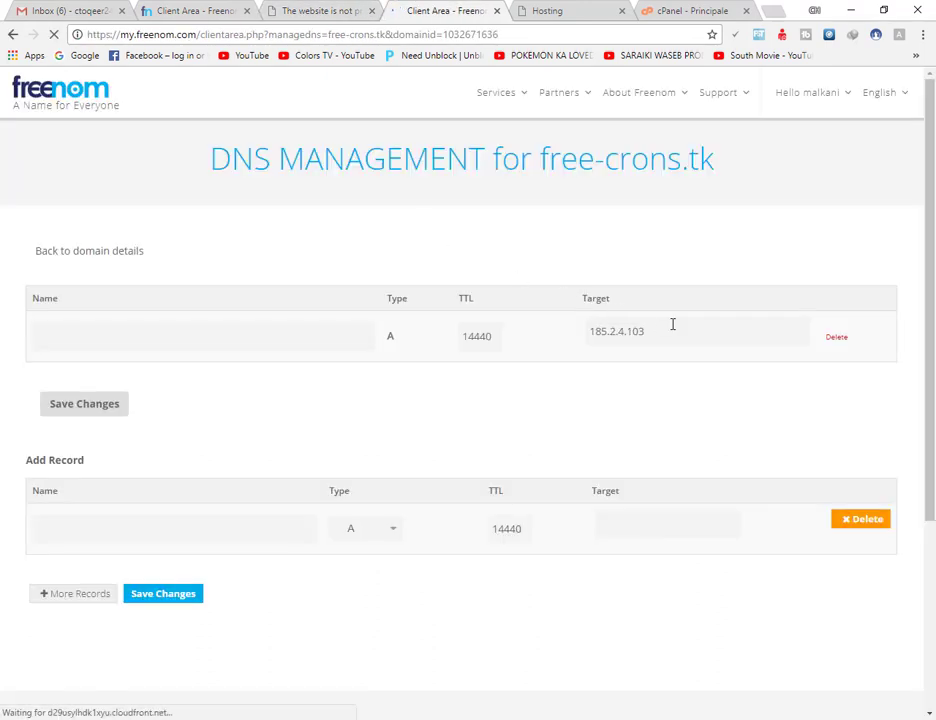
pyautogui.moveTo(677, 333); pyautogui.dragTo(594, 331)
pyautogui.hotkey('ctrl', 'c')
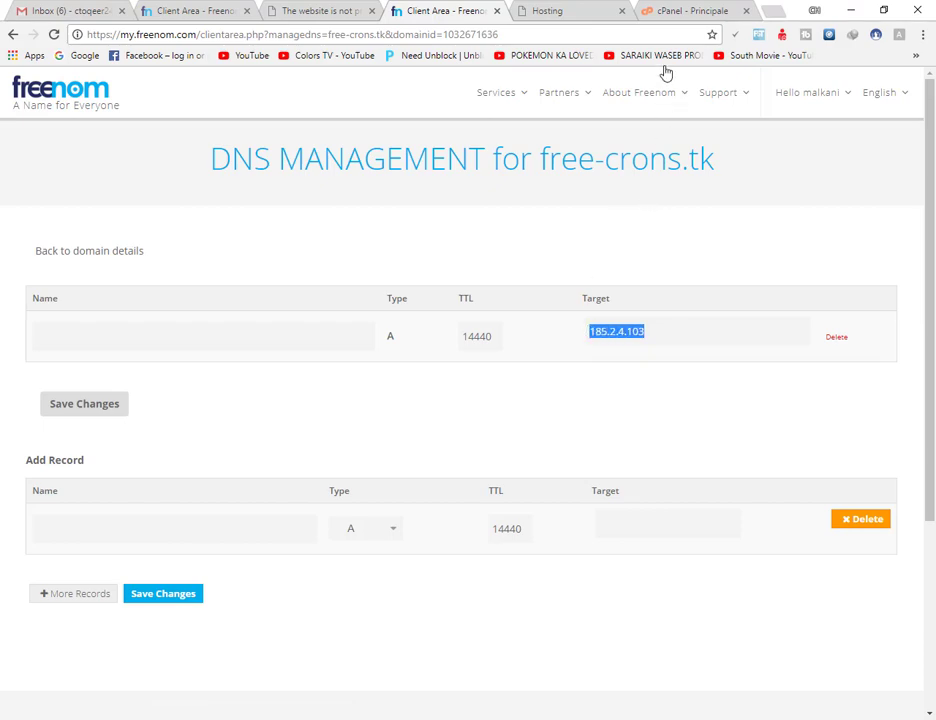
pyautogui.click(225, 10)
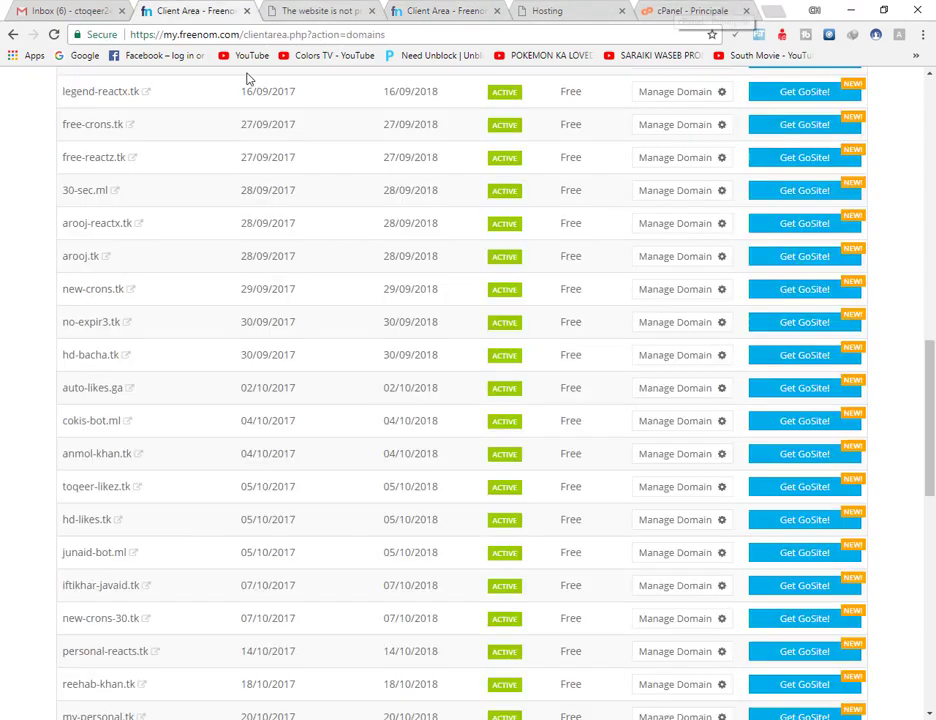
pyautogui.scroll(-8, 556, 451)
pyautogui.scroll(-1, 583, 441)
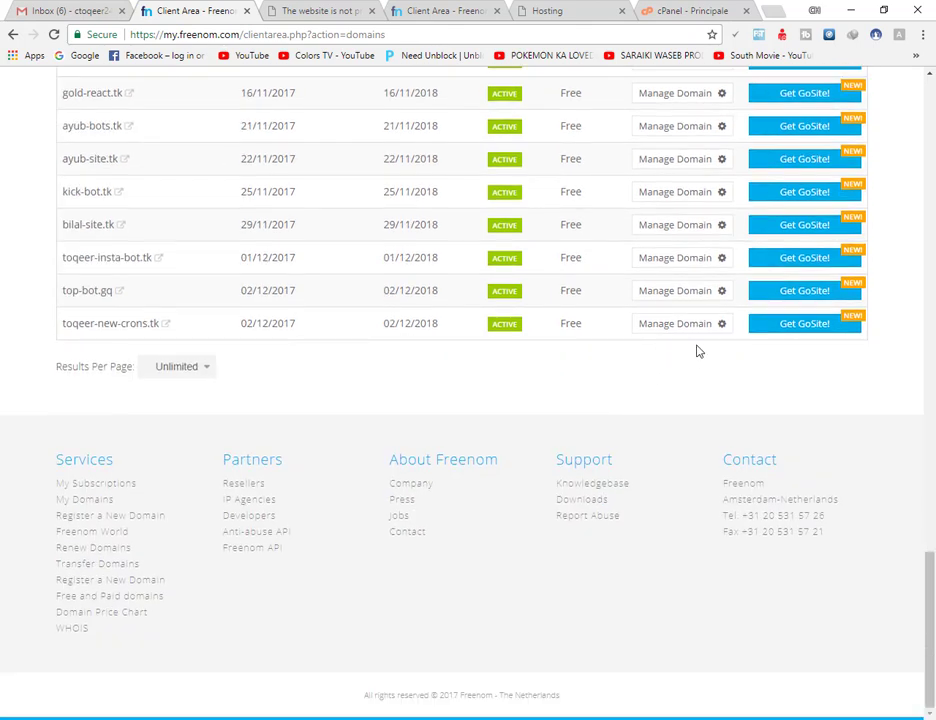
# Open toqeer-new-crons.tk's Freenom DNS and paste 185.2.4.103 as the new record's target
pyautogui.click(669, 331)
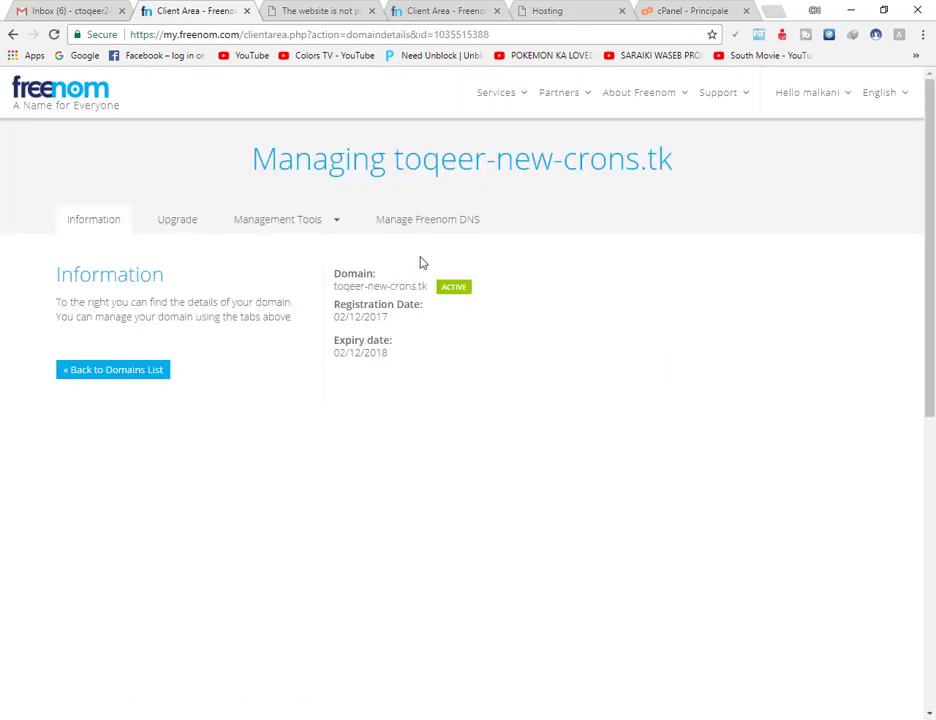
pyautogui.click(437, 224)
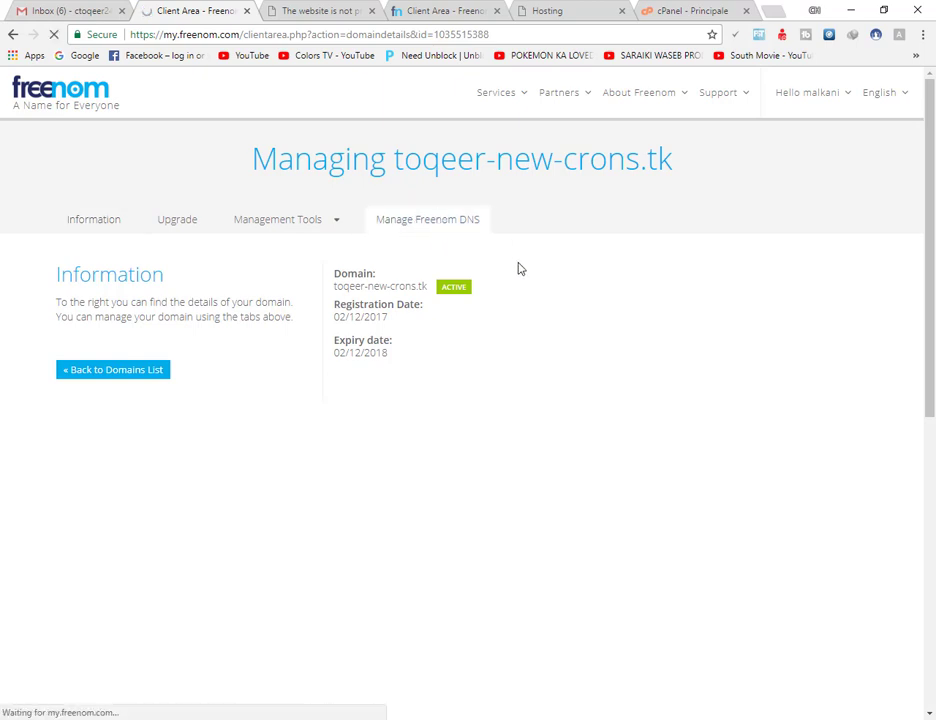
pyautogui.click(628, 391)
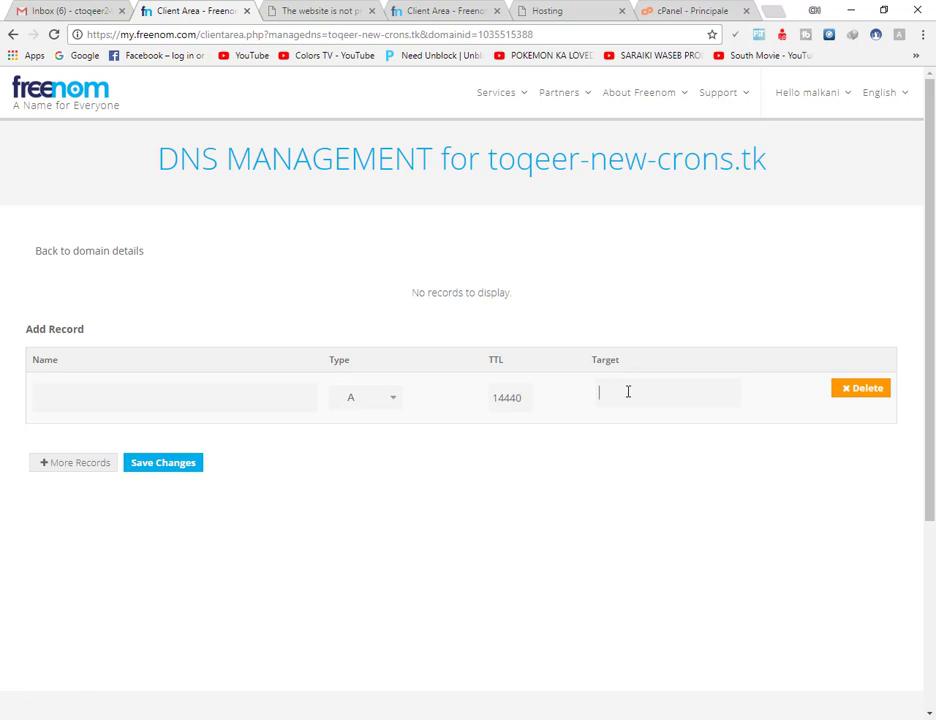
pyautogui.rightClick(628, 391)
pyautogui.click(672, 481)
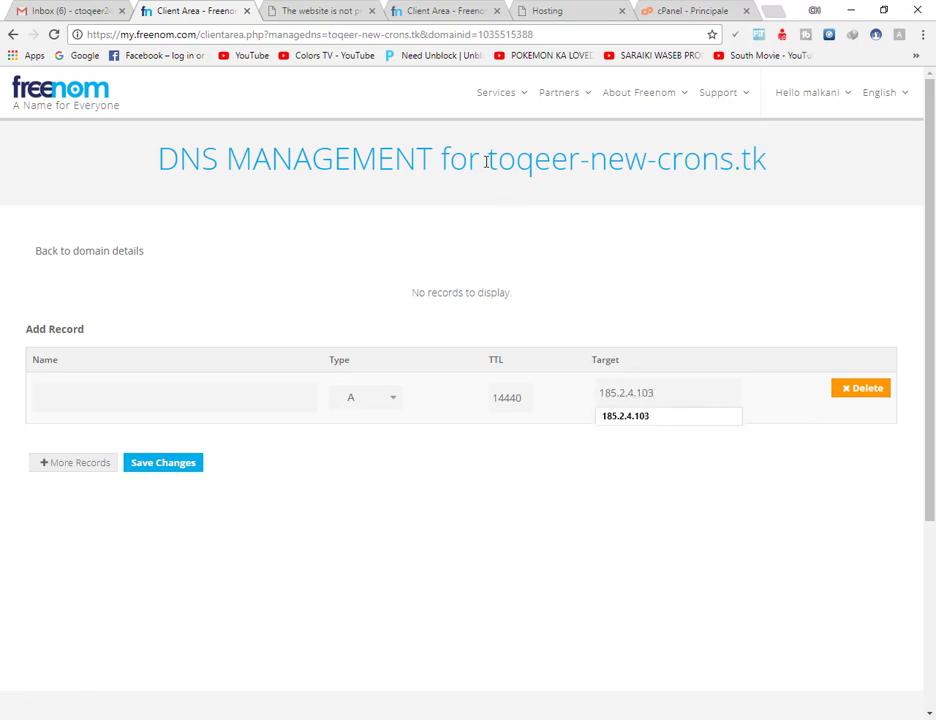
# Copy toqeer-new-crons.tk from the heading into the record's Name field and save the record
pyautogui.moveTo(486, 161); pyautogui.dragTo(767, 165)
pyautogui.hotkey('ctrl', 'c')
pyautogui.rightClick(684, 164)
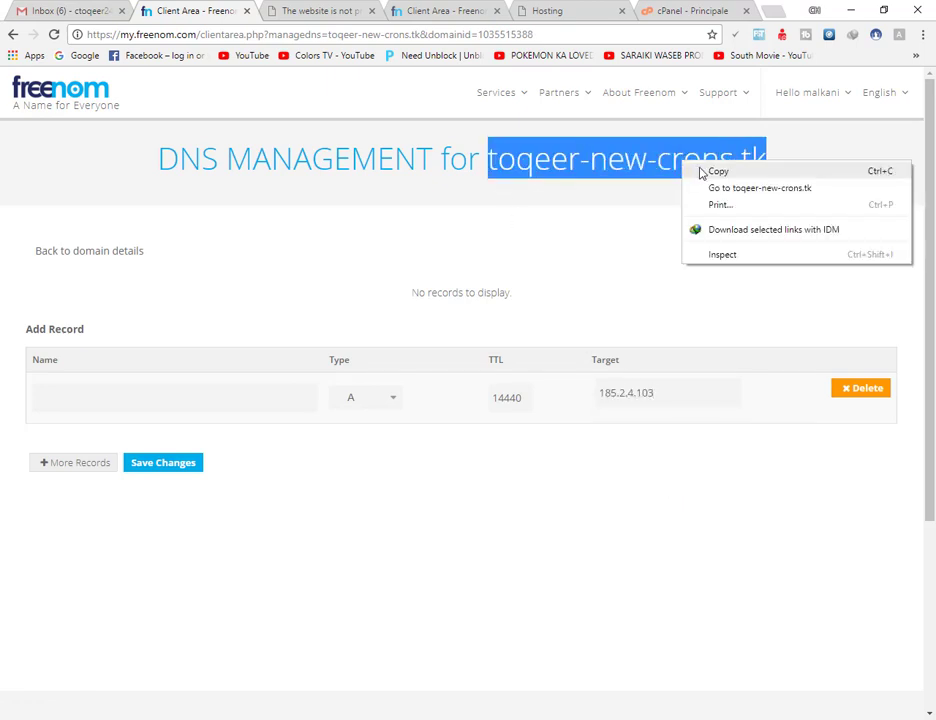
pyautogui.click(712, 172)
pyautogui.click(130, 405)
pyautogui.rightClick(130, 405)
pyautogui.click(190, 495)
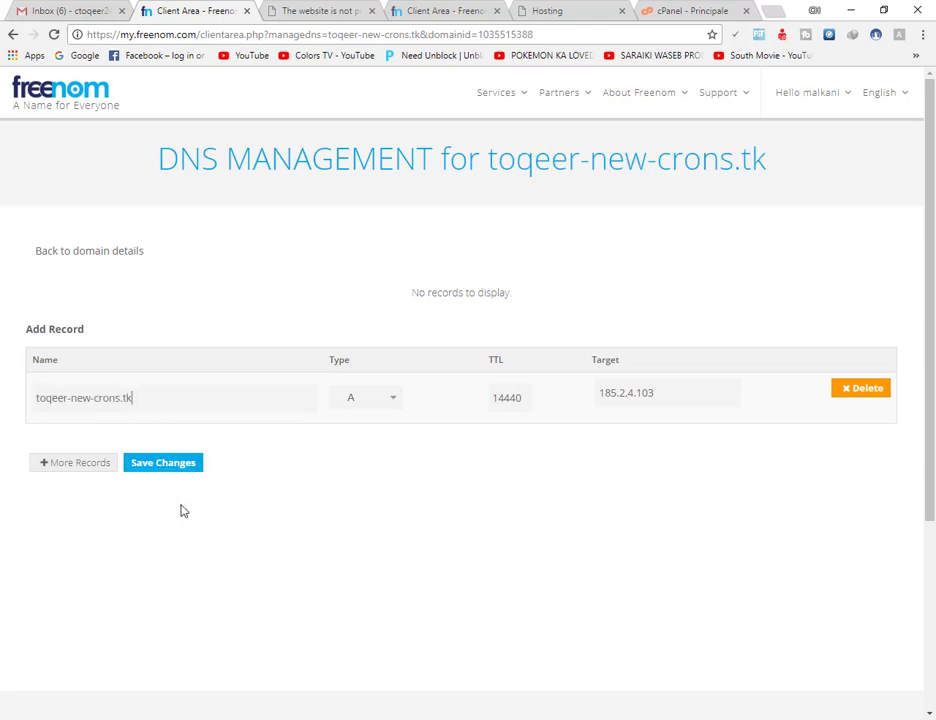
pyautogui.click(162, 474)
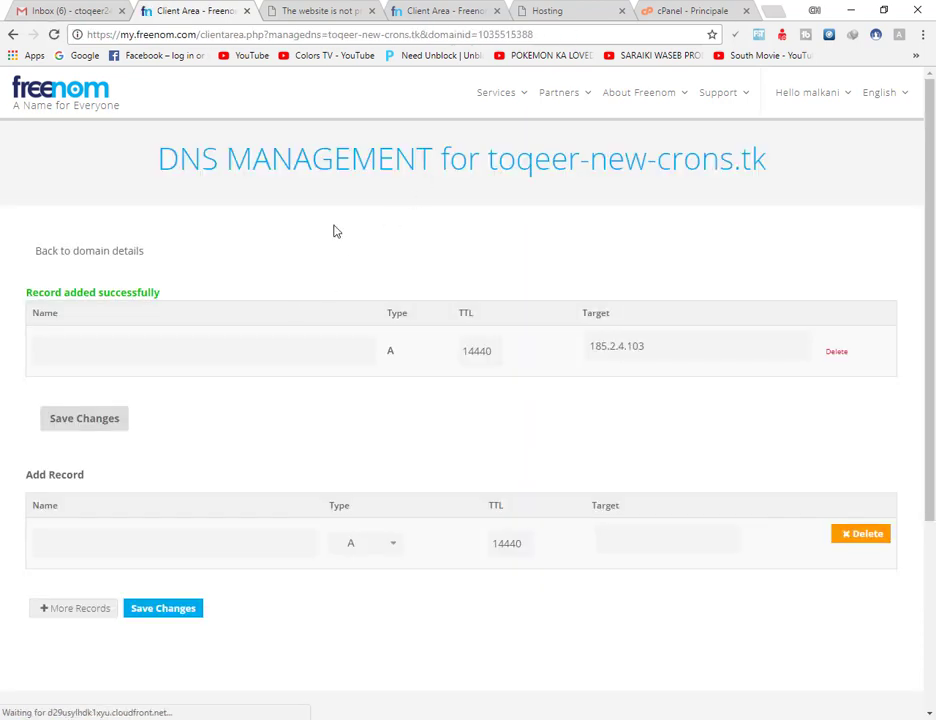
# Close the extra file manager and hosting overview tabs, keeping the cPanel home page
pyautogui.click(688, 10)
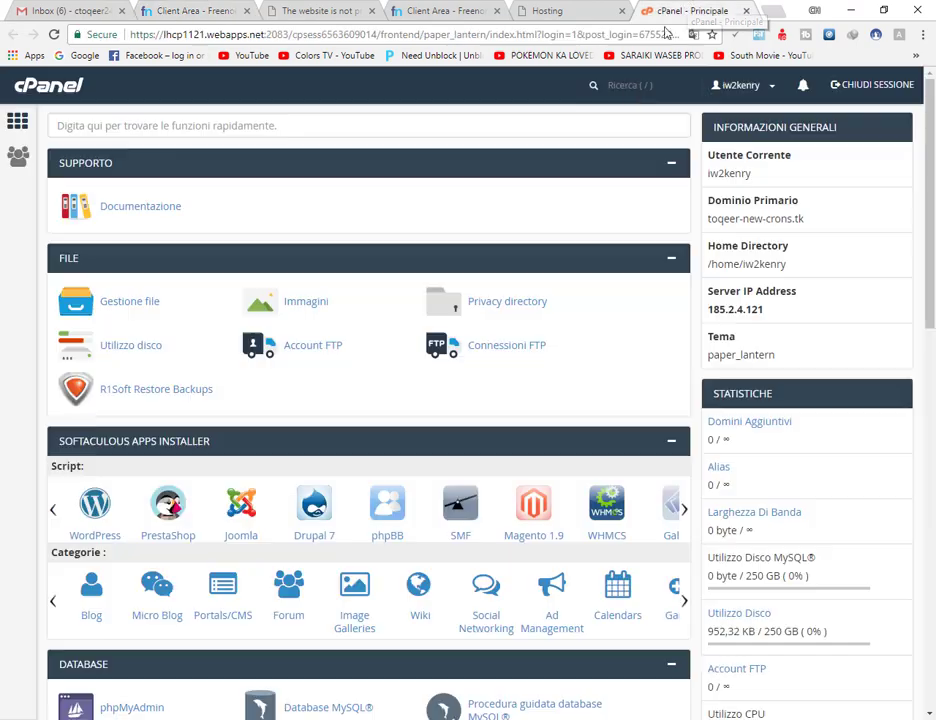
pyautogui.click(138, 301)
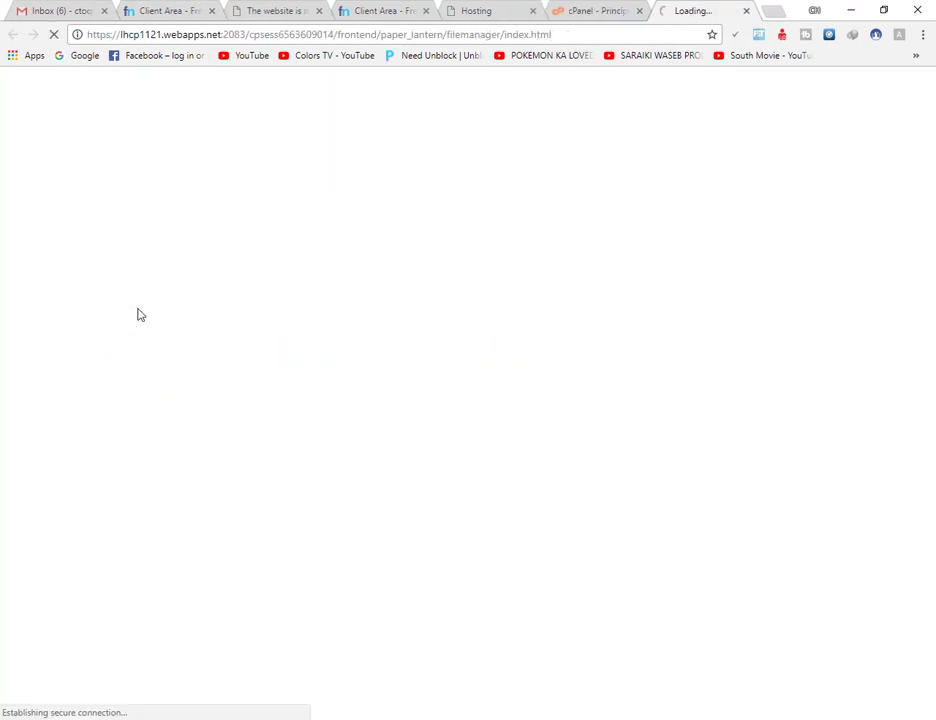
pyautogui.click(606, 8)
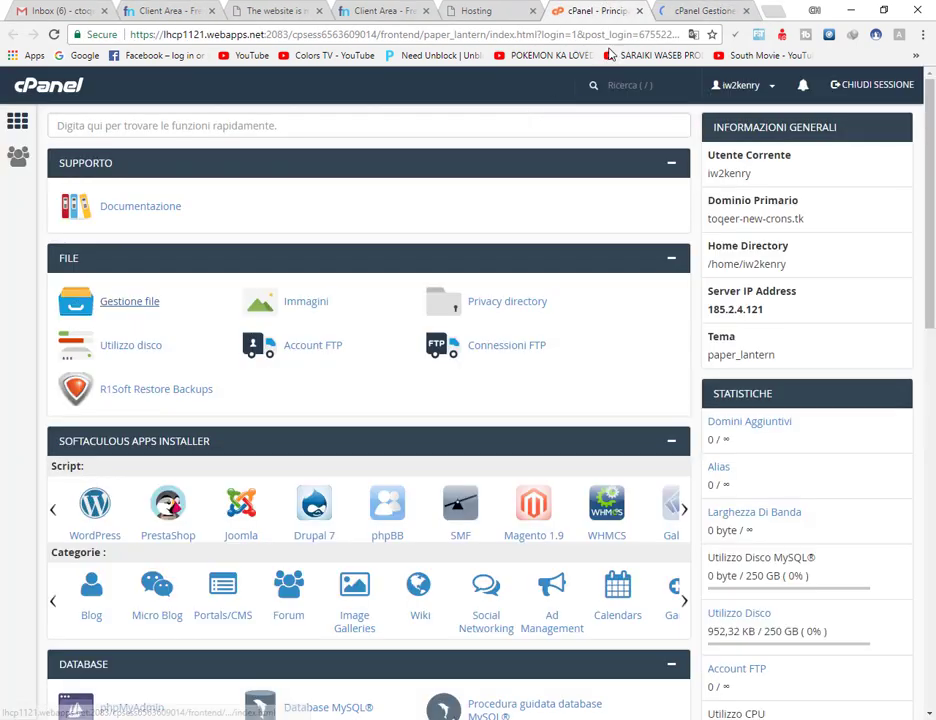
pyautogui.click(746, 11)
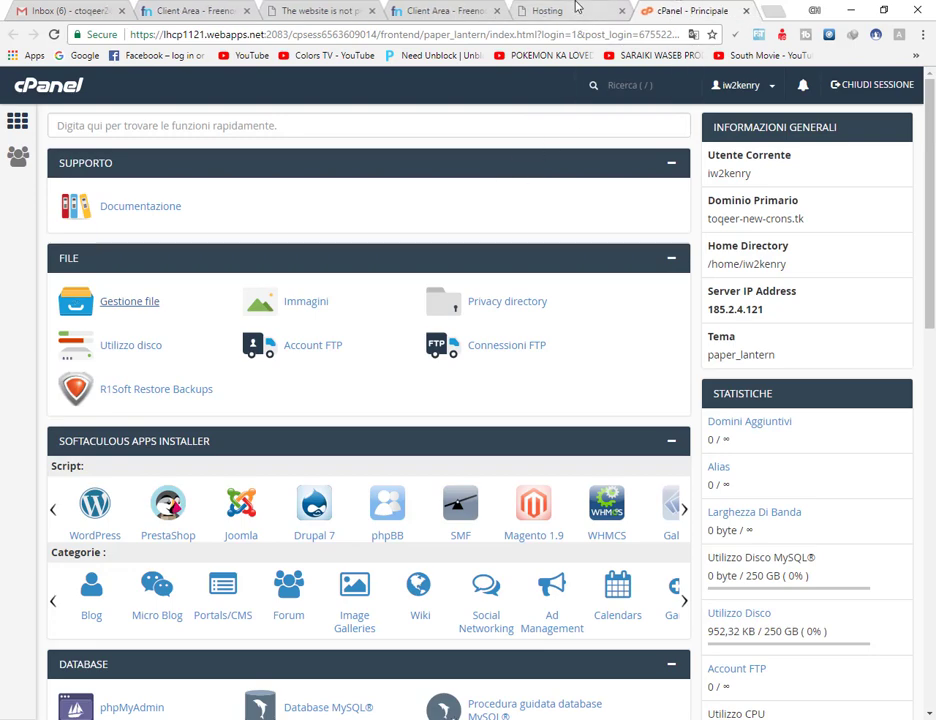
pyautogui.click(598, 14)
pyautogui.click(621, 11)
# Translate the cPanel home page into English and launch the Softaculous Apps Installer
pyautogui.scroll(-15, 212, 435)
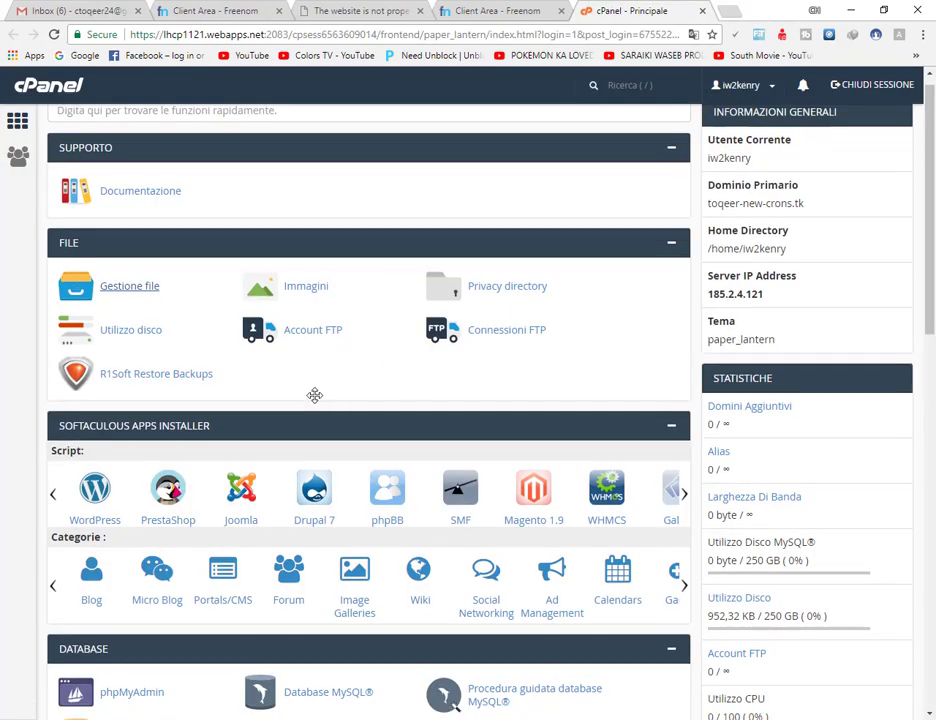
pyautogui.scroll(-1, 212, 435)
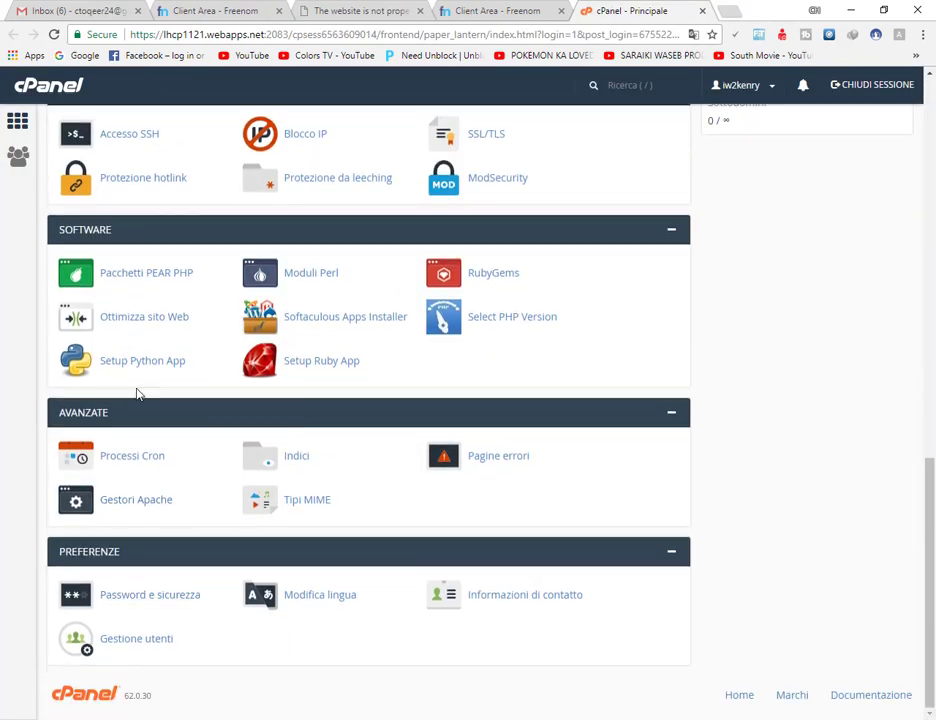
pyautogui.scroll(1, 148, 337)
pyautogui.scroll(-1, 150, 312)
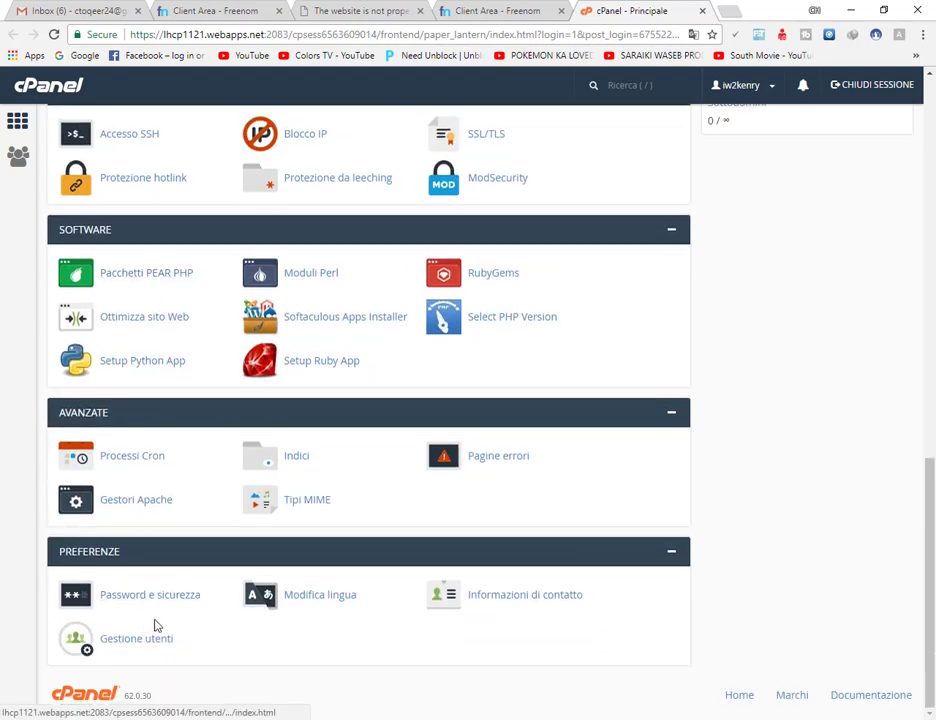
pyautogui.scroll(3, 171, 490)
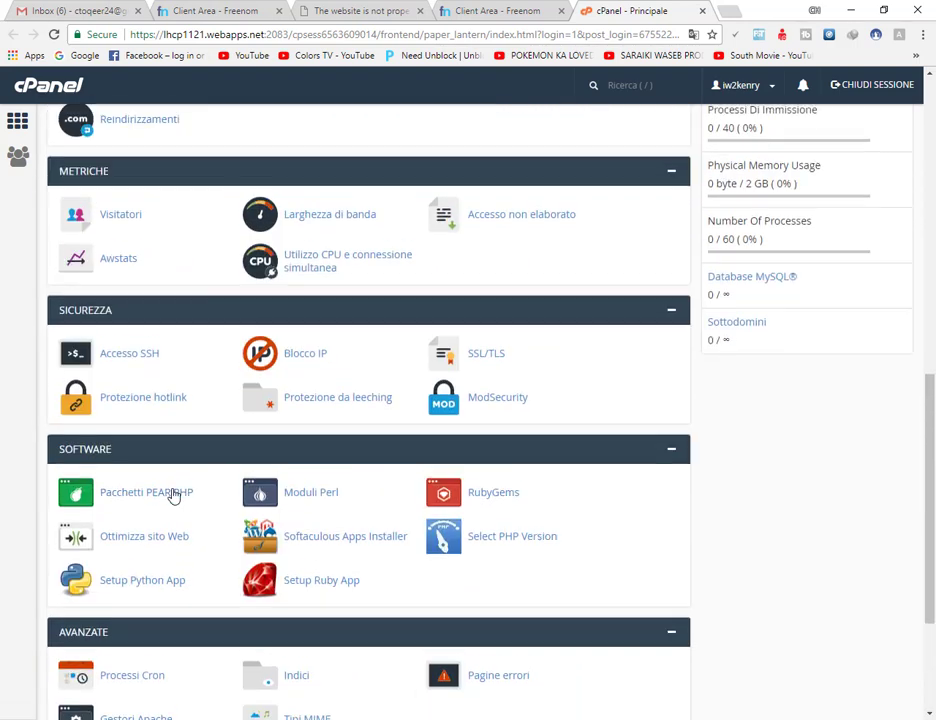
pyautogui.scroll(2, 173, 495)
pyautogui.scroll(1, 173, 495)
pyautogui.scroll(-2, 172, 494)
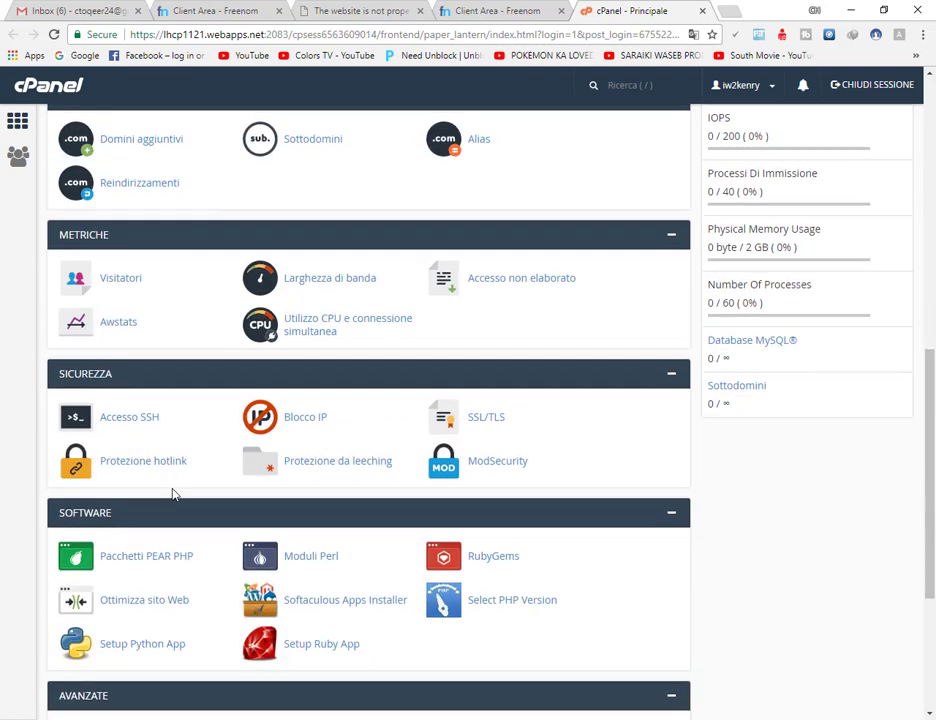
pyautogui.scroll(-3, 173, 495)
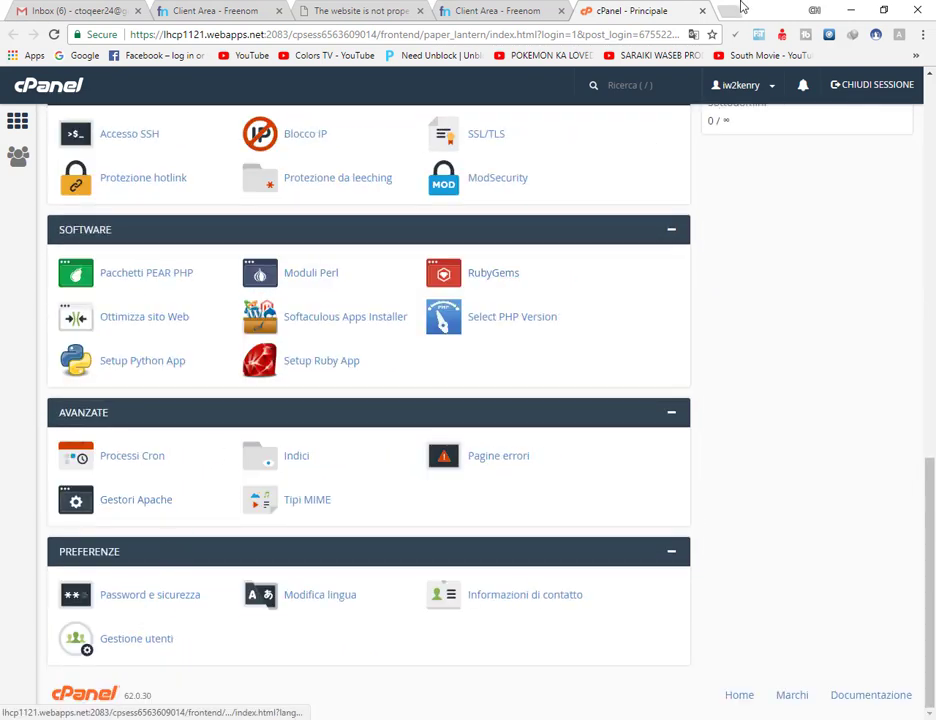
pyautogui.click(693, 34)
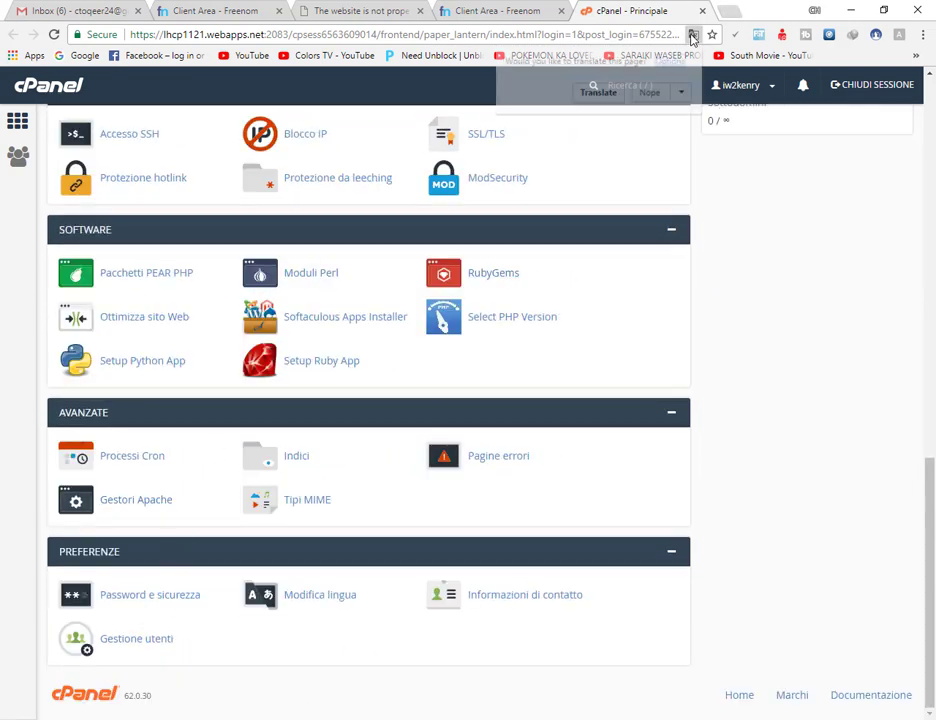
pyautogui.click(600, 92)
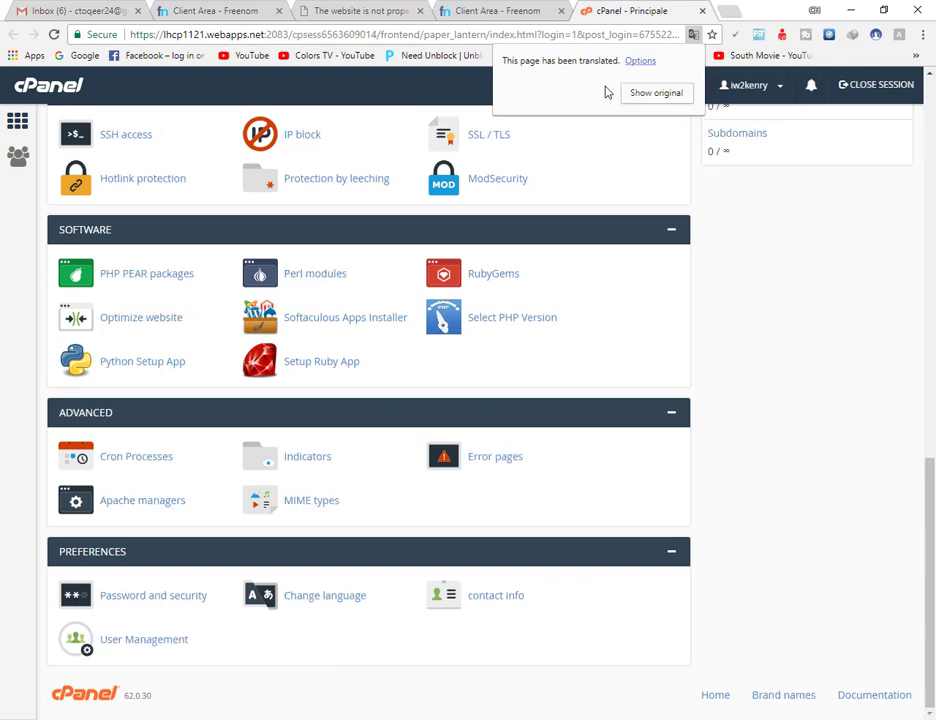
pyautogui.click(350, 320)
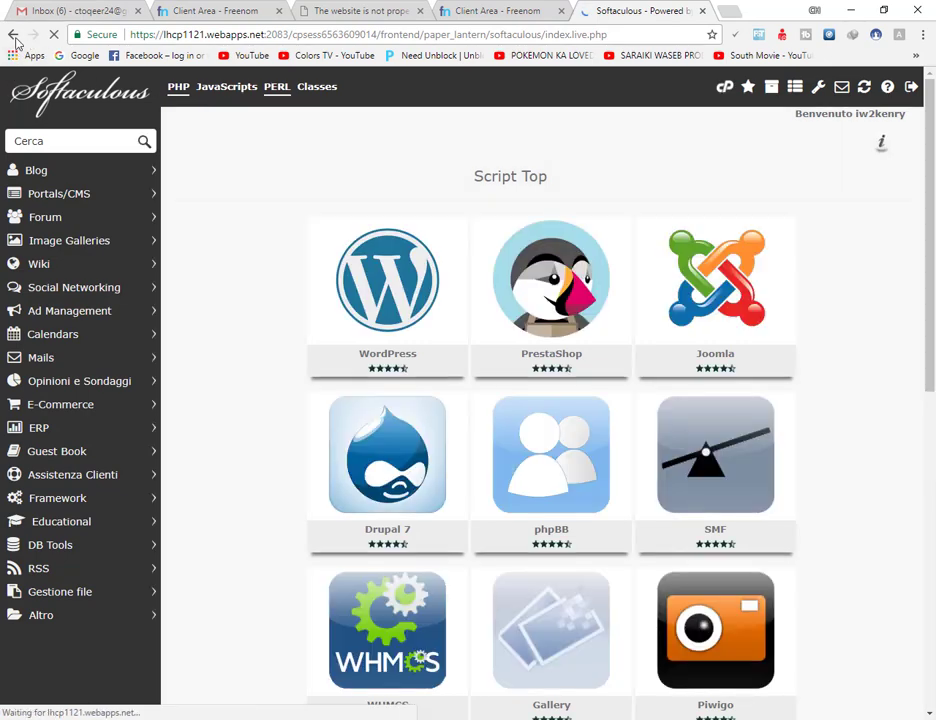
# Open a second cPanel home tab and place it before the Softaculous tab
pyautogui.middleClick(15, 40)
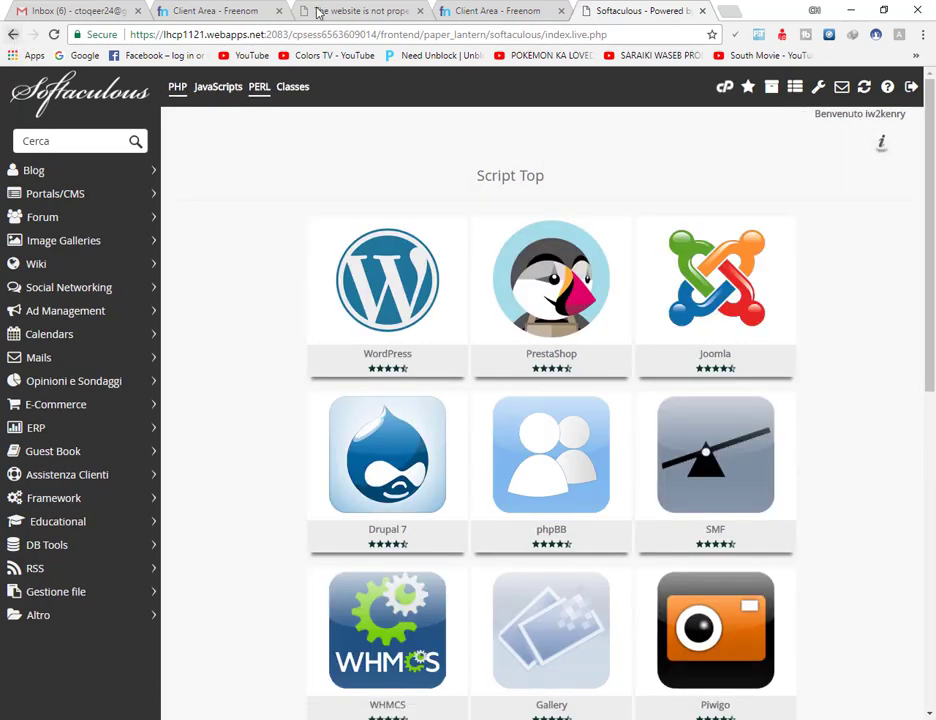
pyautogui.moveTo(740, 9); pyautogui.dragTo(595, 8)
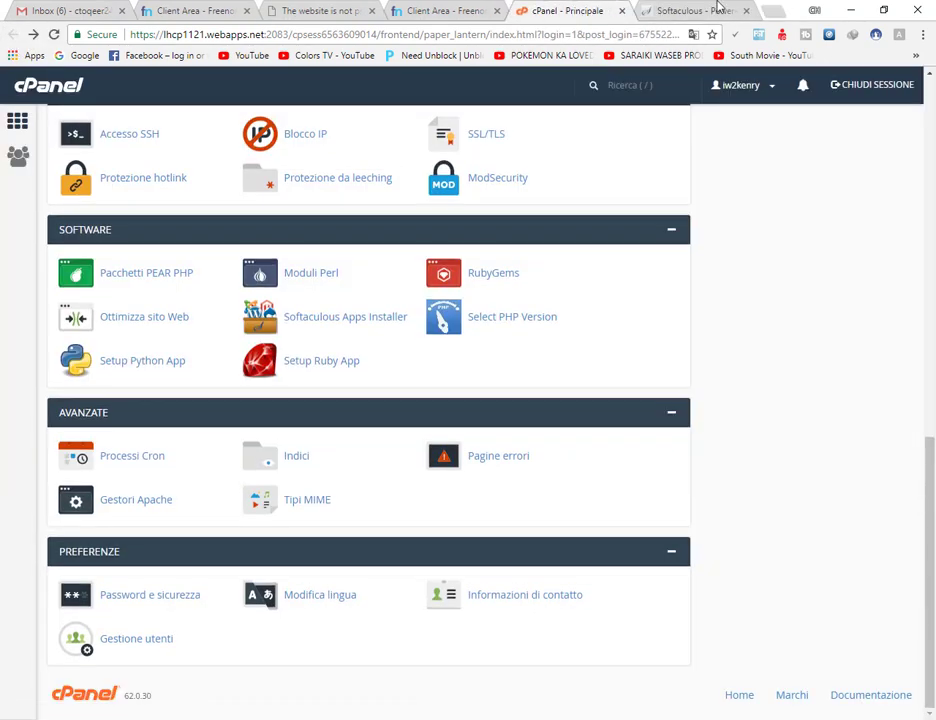
pyautogui.hotkey('ctrl', 'Tab')
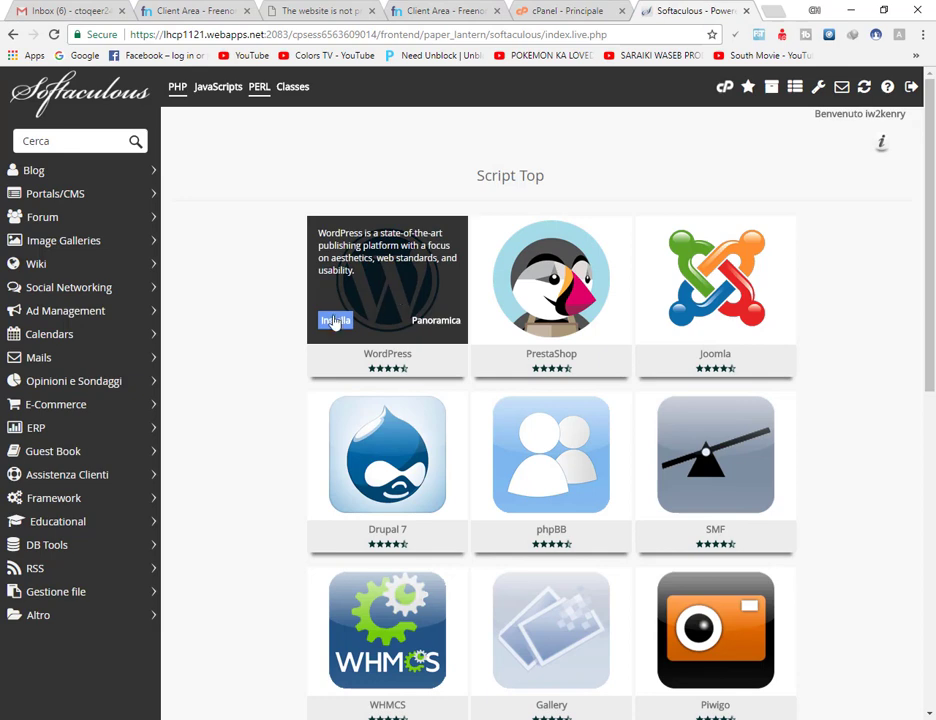
# Start a WordPress installation into the 'wp' folder
pyautogui.click(335, 320)
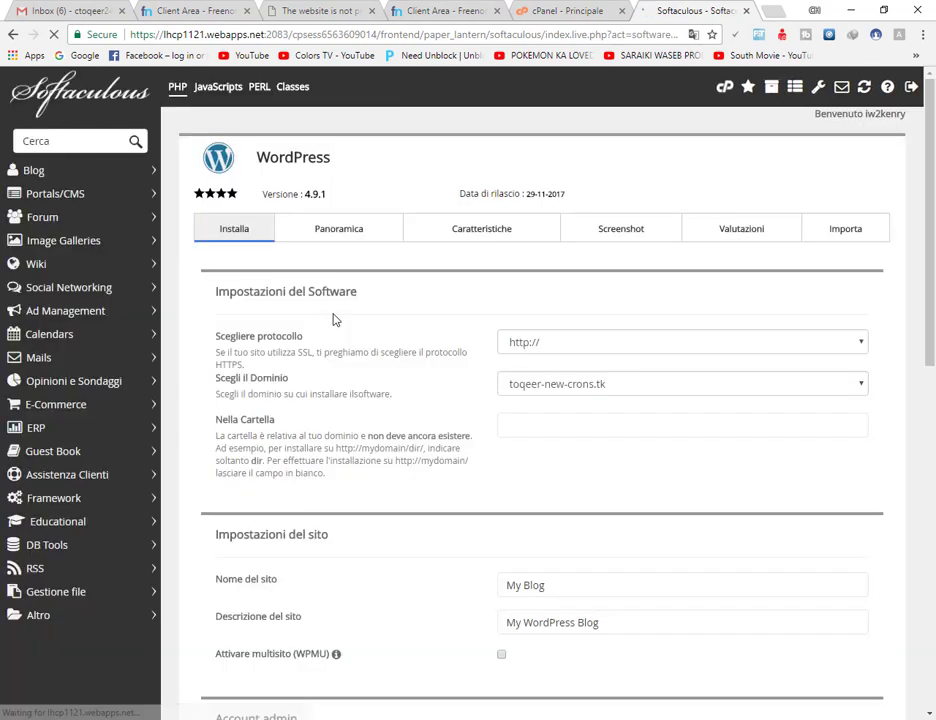
pyautogui.click(537, 425)
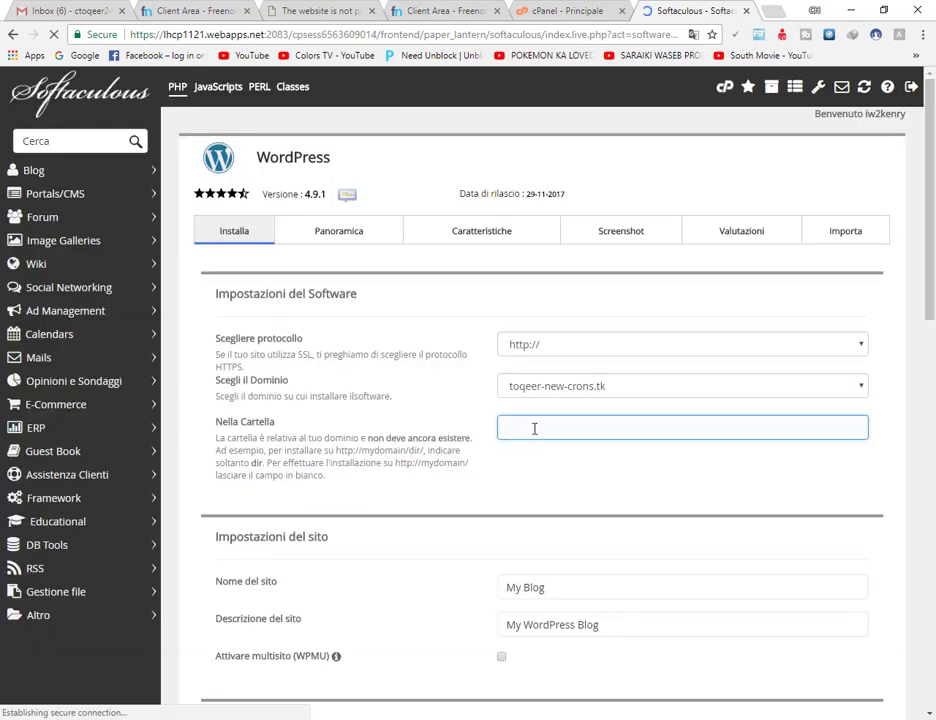
pyautogui.write('wp')
pyautogui.scroll(-3, 579, 490)
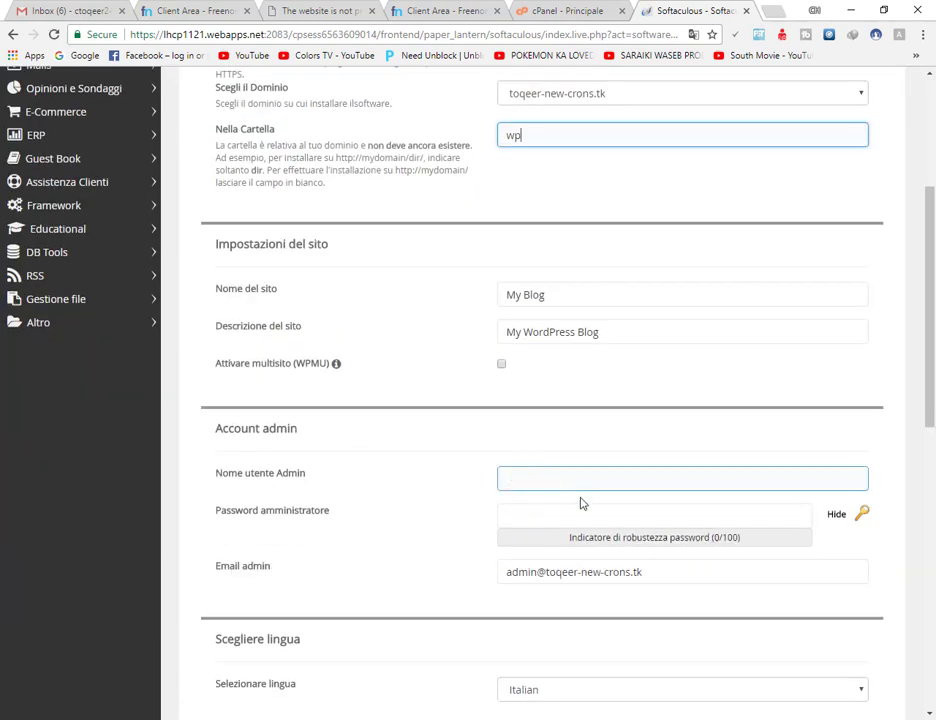
pyautogui.scroll(-2, 585, 480)
# Set admin username 'admin' with a strong password and run the WordPress install
pyautogui.click(598, 338)
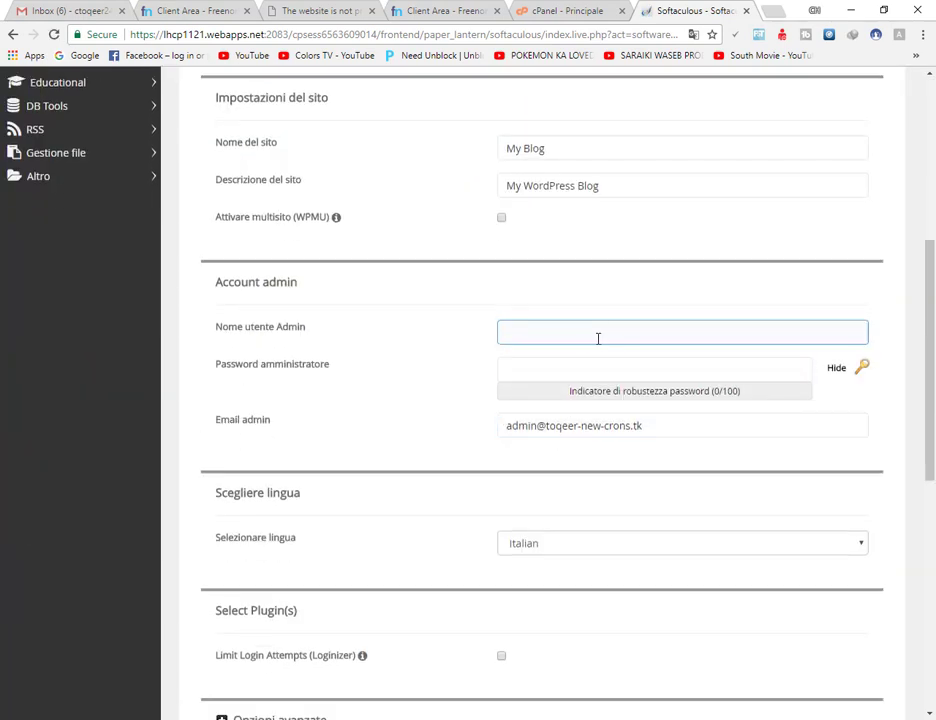
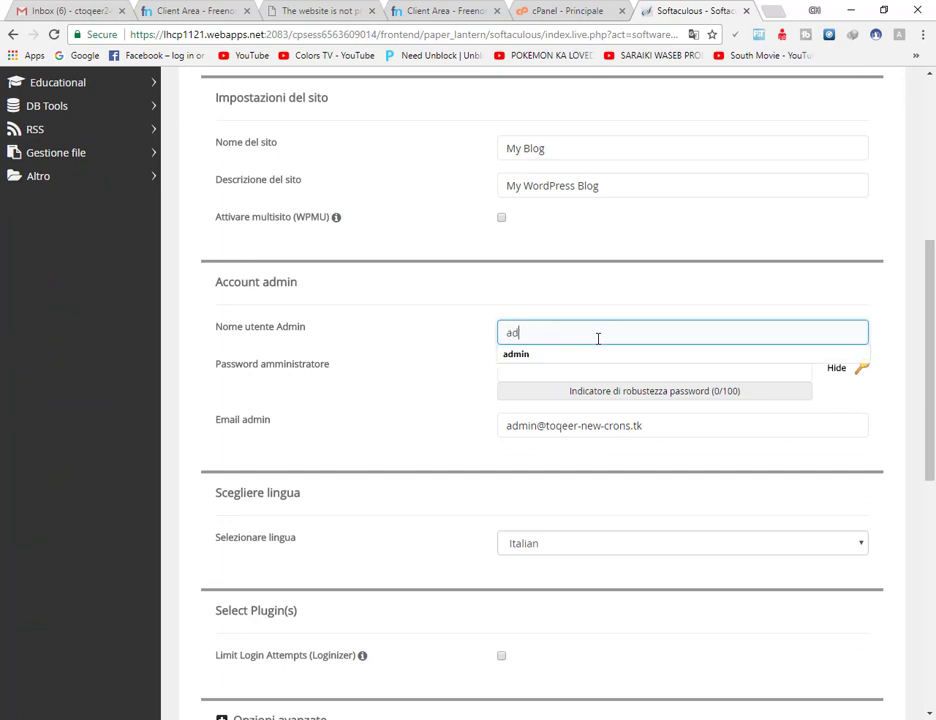
pyautogui.press('Tab')
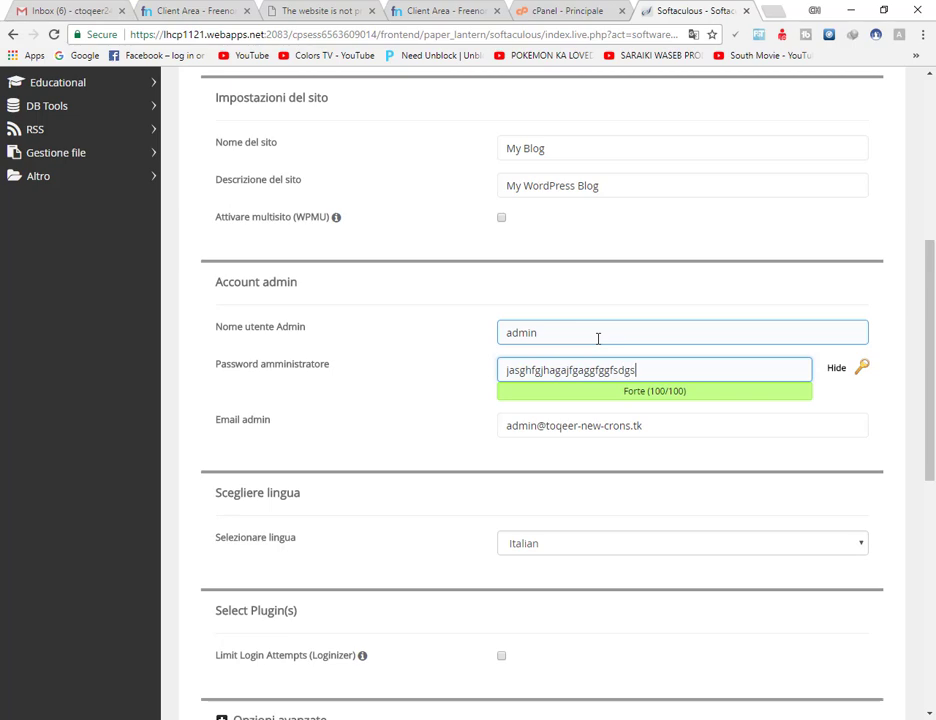
pyautogui.scroll(-2, 607, 476)
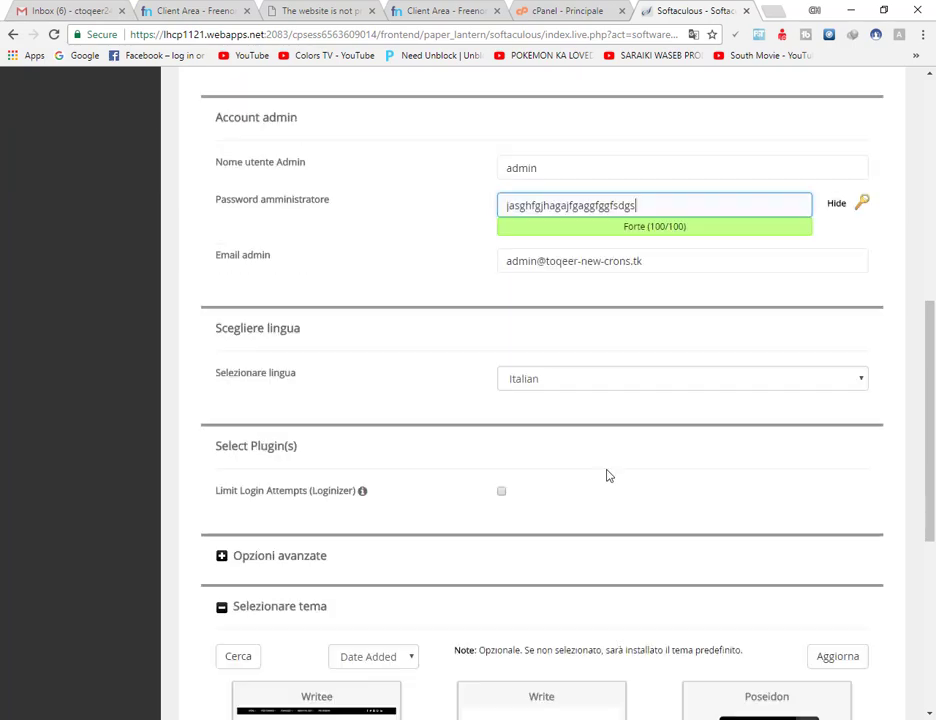
pyautogui.scroll(-2, 531, 481)
pyautogui.scroll(2, 560, 474)
pyautogui.scroll(-1, 560, 477)
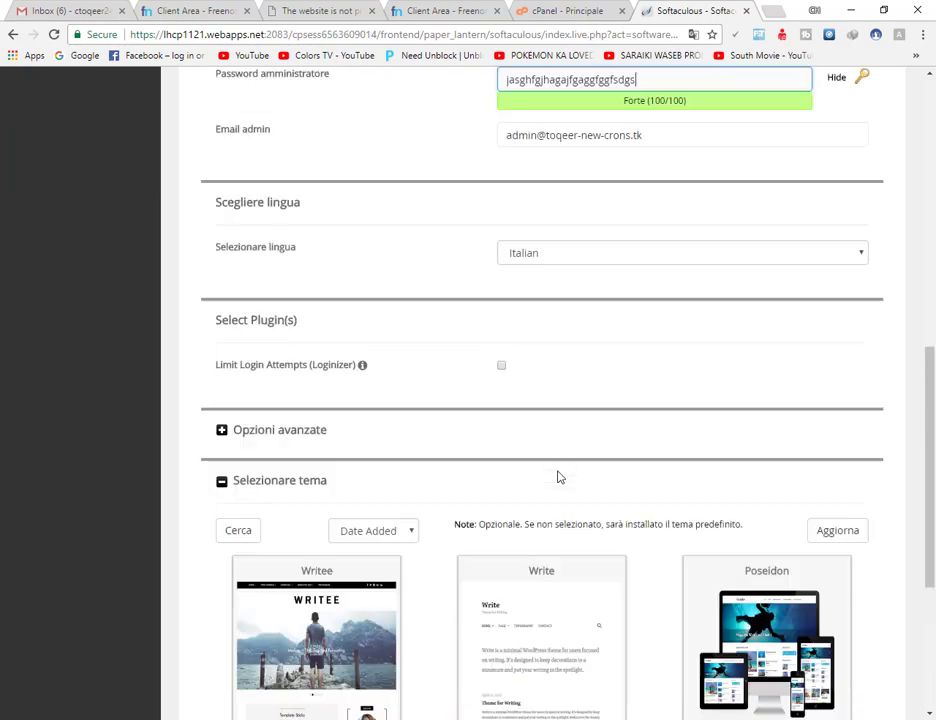
pyautogui.scroll(-4, 560, 477)
pyautogui.click(543, 541)
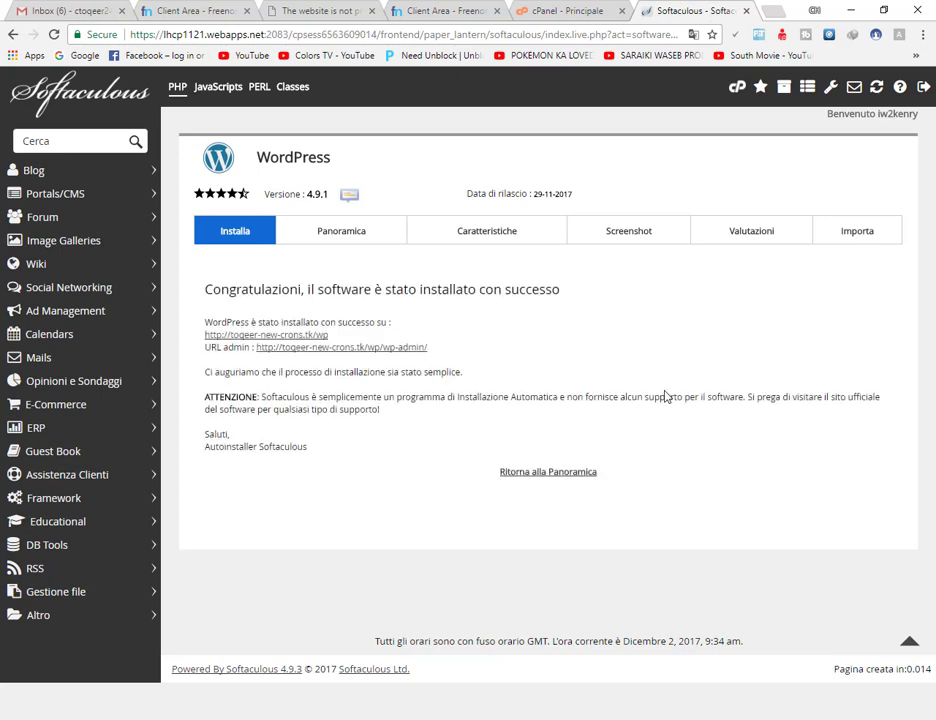
# Translate the Italian installation success page into English and select its heading
pyautogui.rightClick(586, 318)
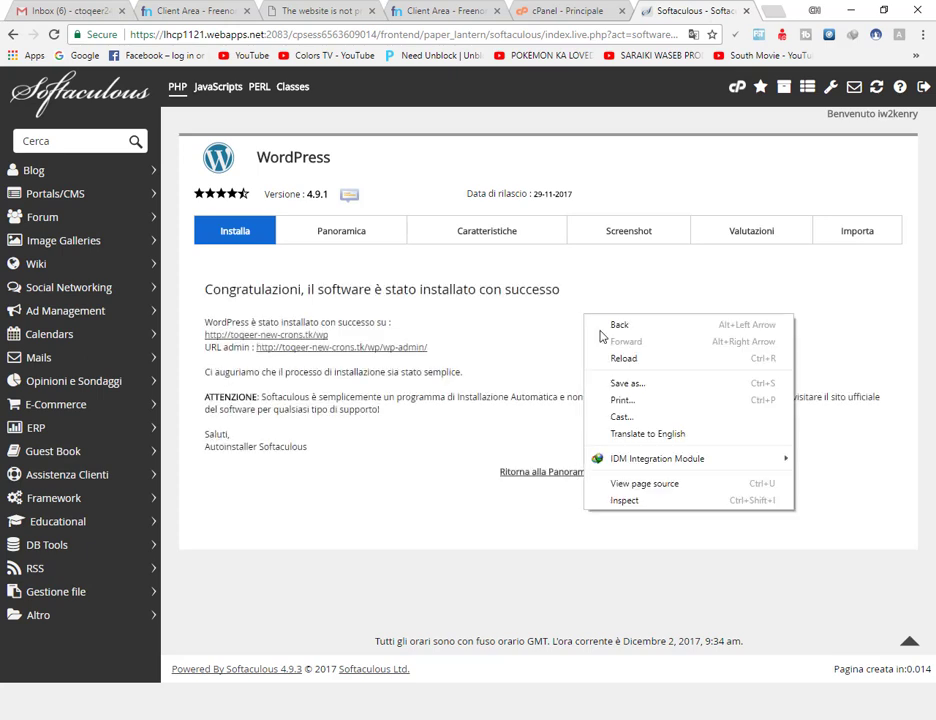
pyautogui.click(643, 434)
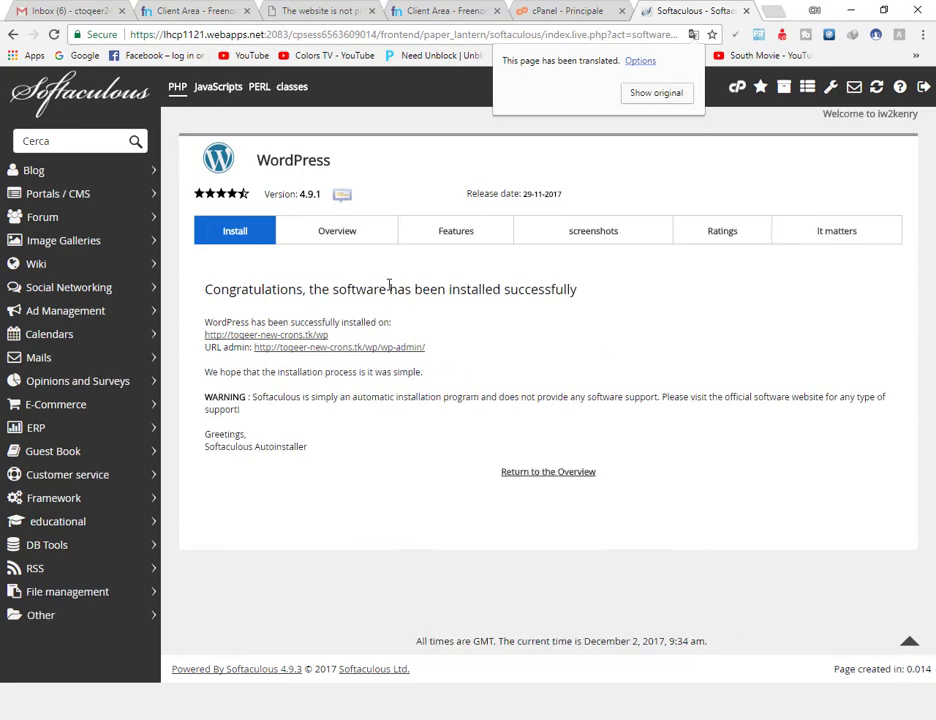
pyautogui.tripleClick(455, 289)
# Open cPanel's File Manager (Gestione file) in a new tab and close the Softaculous tab
pyautogui.click(565, 10)
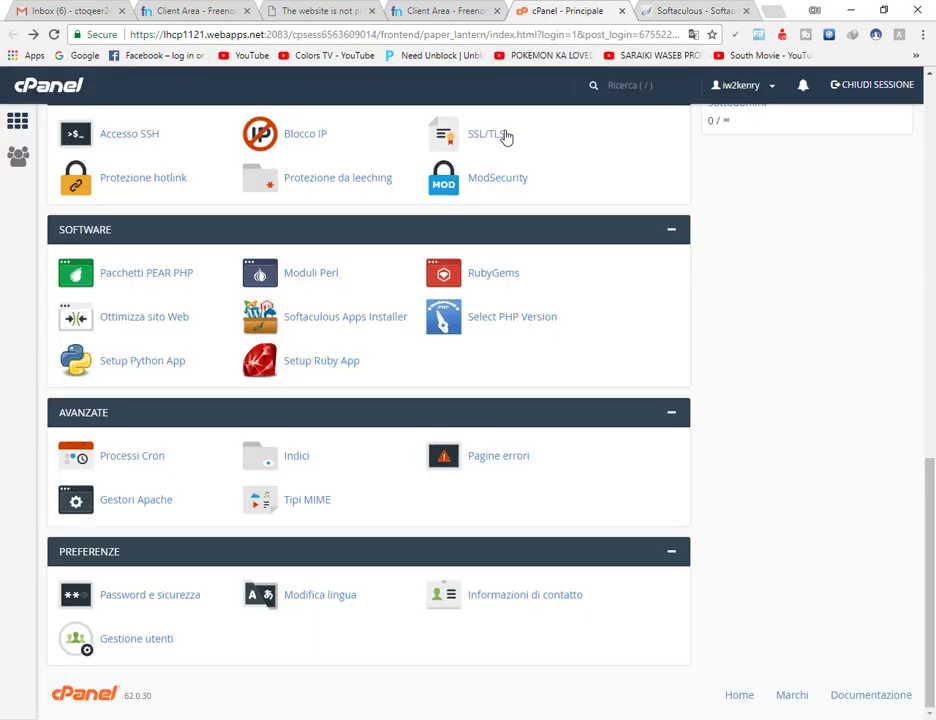
pyautogui.scroll(6, 161, 221)
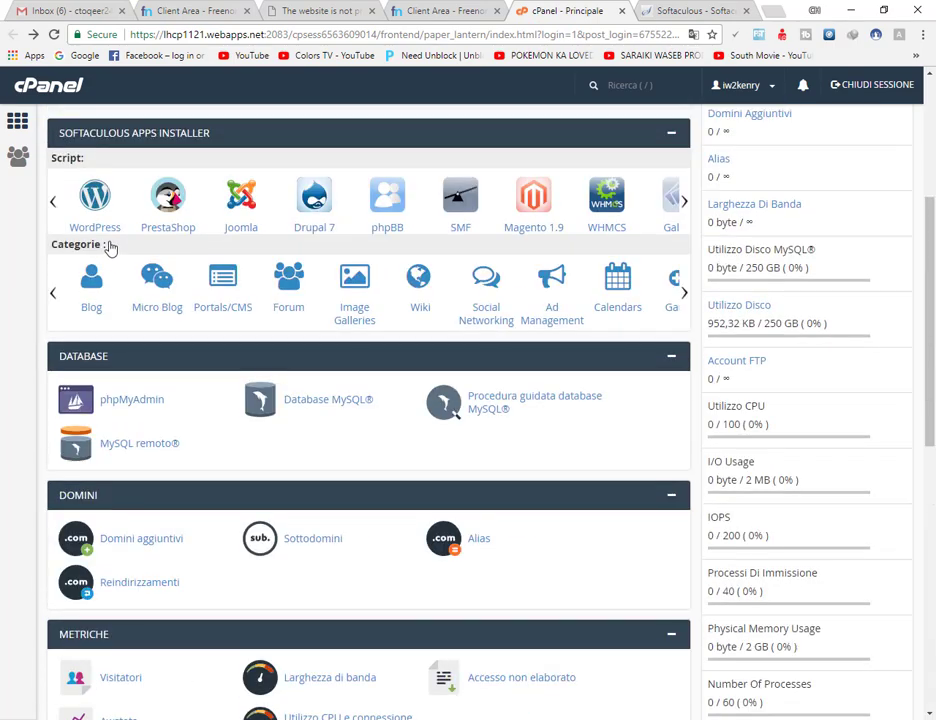
pyautogui.scroll(3, 111, 246)
pyautogui.rightClick(123, 259)
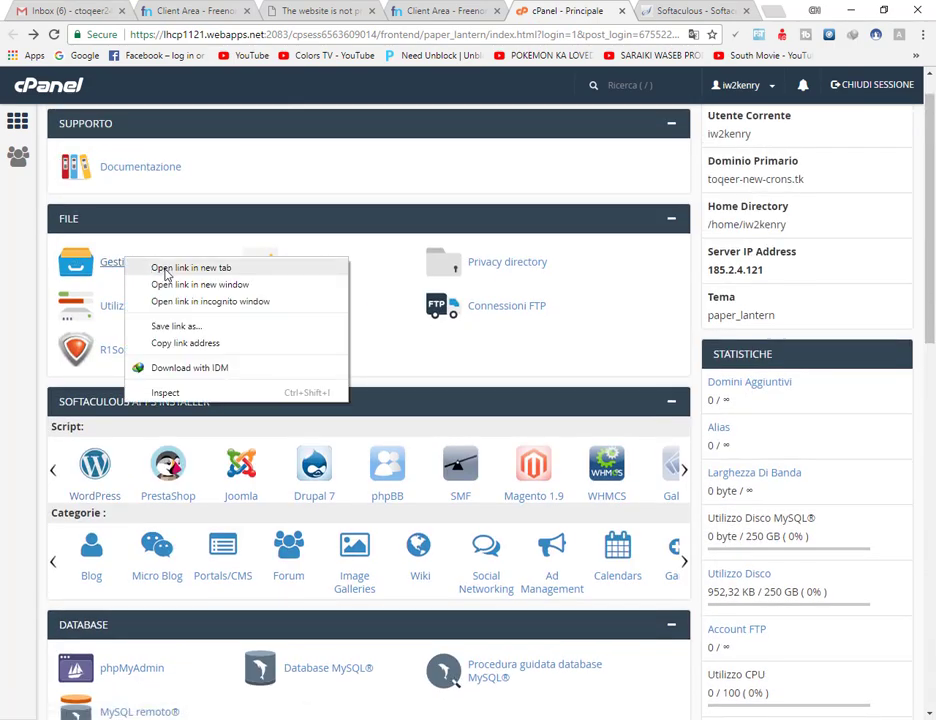
pyautogui.click(167, 275)
pyautogui.click(744, 12)
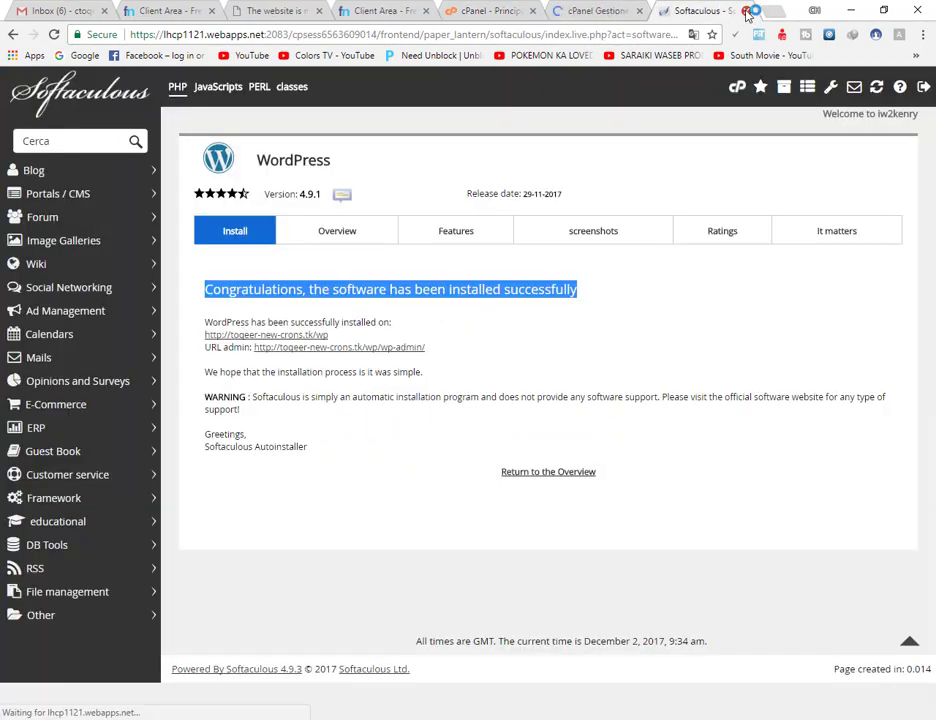
pyautogui.click(746, 12)
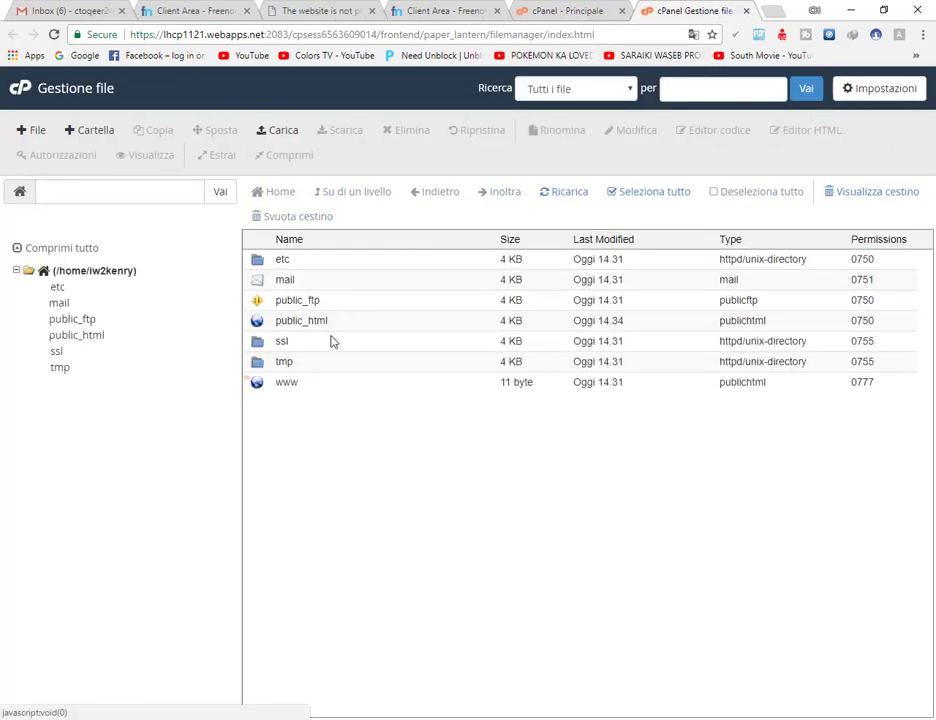
# Open public_html's upload page and browse to the E:\SCRIPTS folder
pyautogui.doubleClick(349, 322)
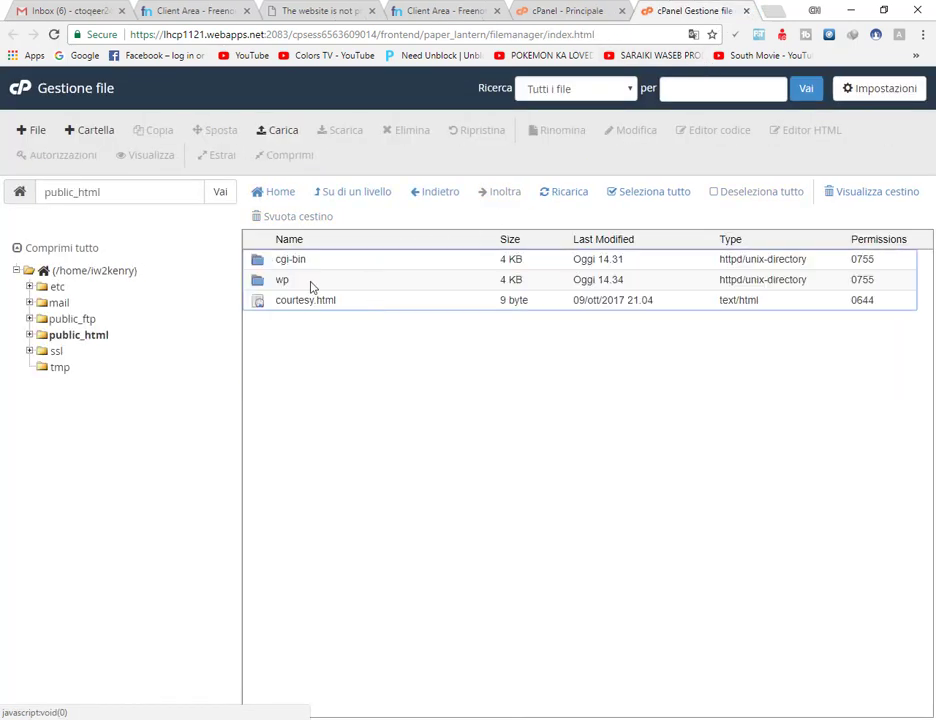
pyautogui.click(285, 138)
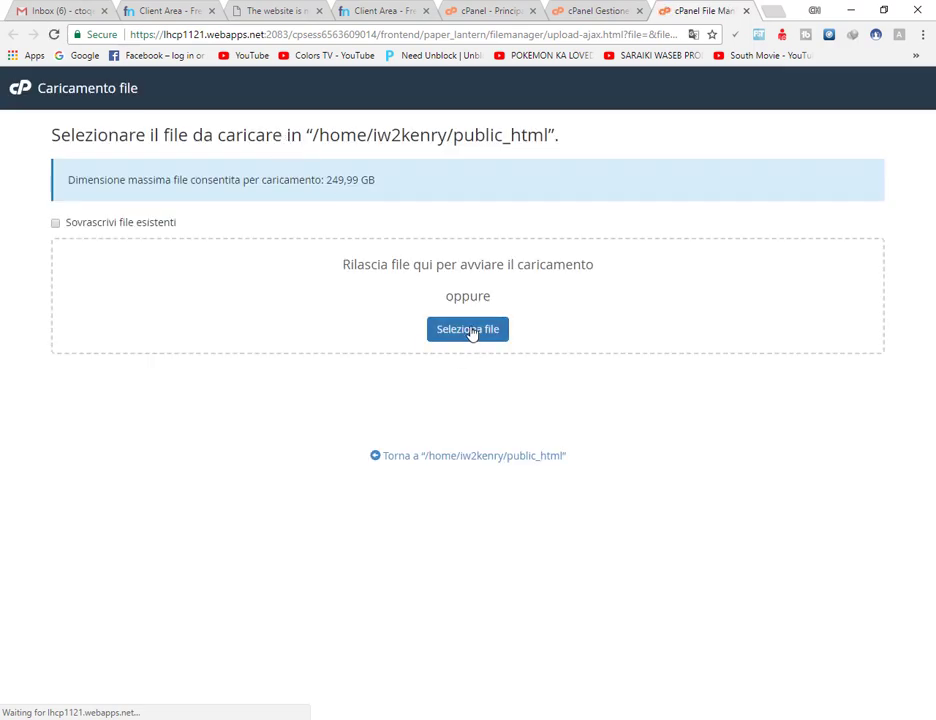
pyautogui.click(475, 328)
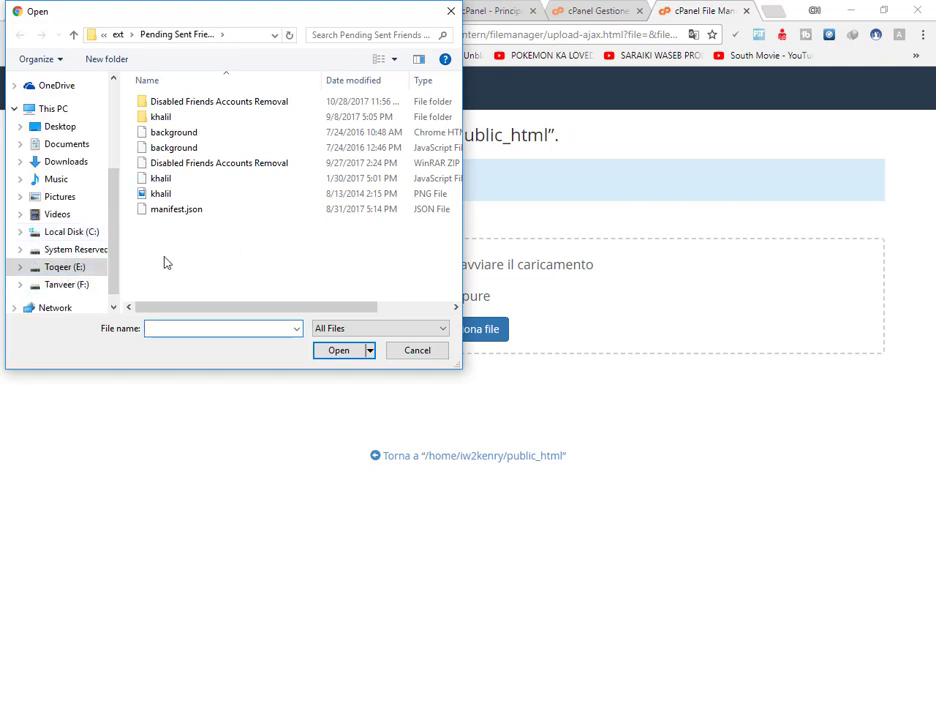
pyautogui.click(66, 267)
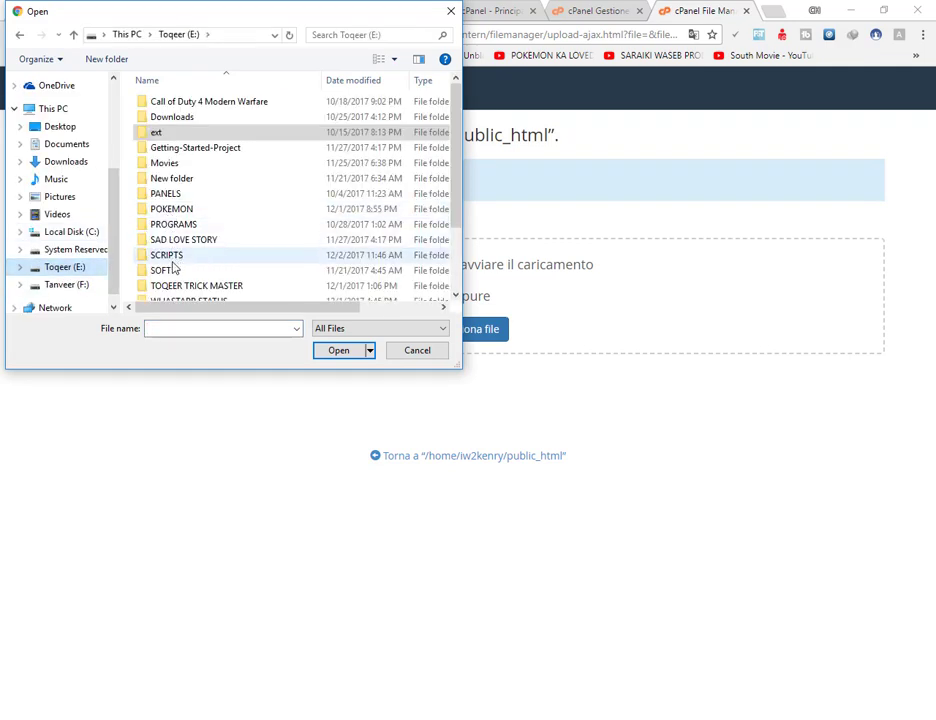
pyautogui.doubleClick(170, 256)
pyautogui.scroll(-2, 182, 197)
pyautogui.scroll(-10, 182, 197)
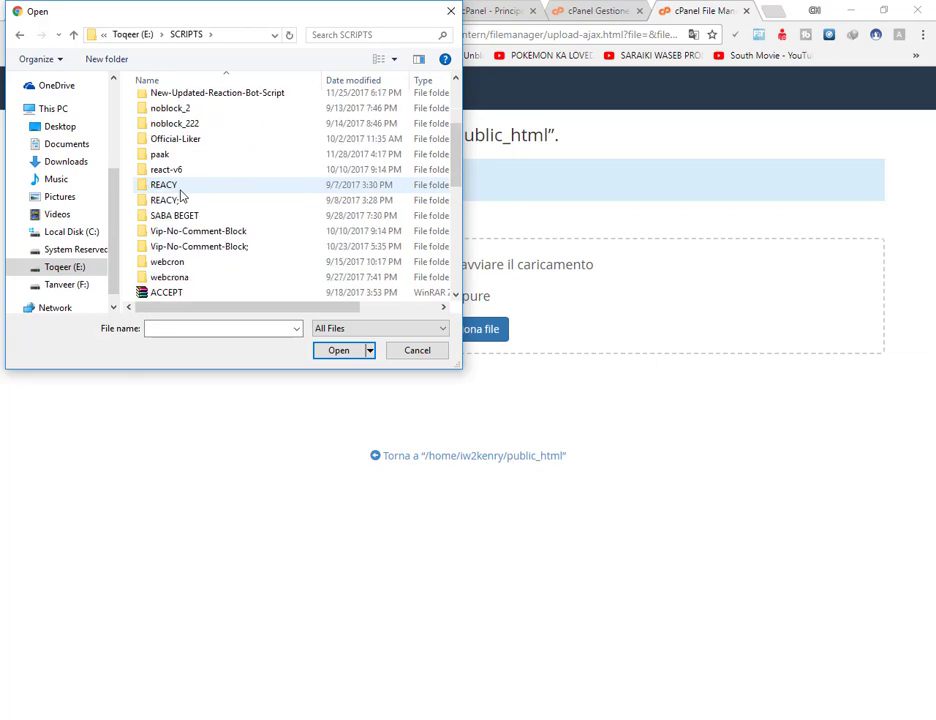
pyautogui.scroll(3, 182, 203)
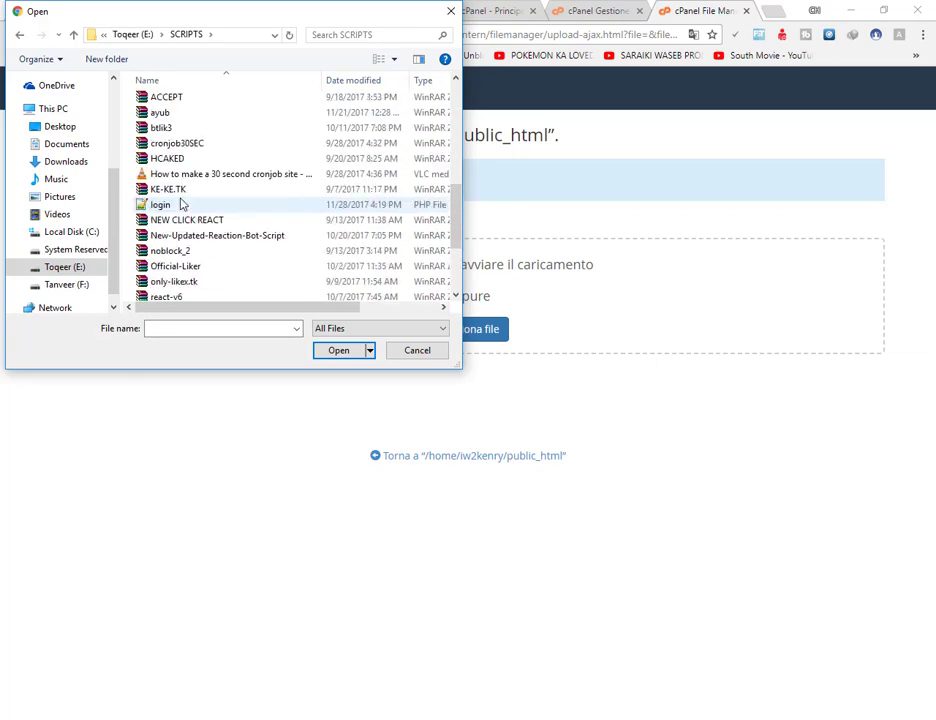
pyautogui.scroll(-2, 182, 203)
pyautogui.scroll(1, 182, 203)
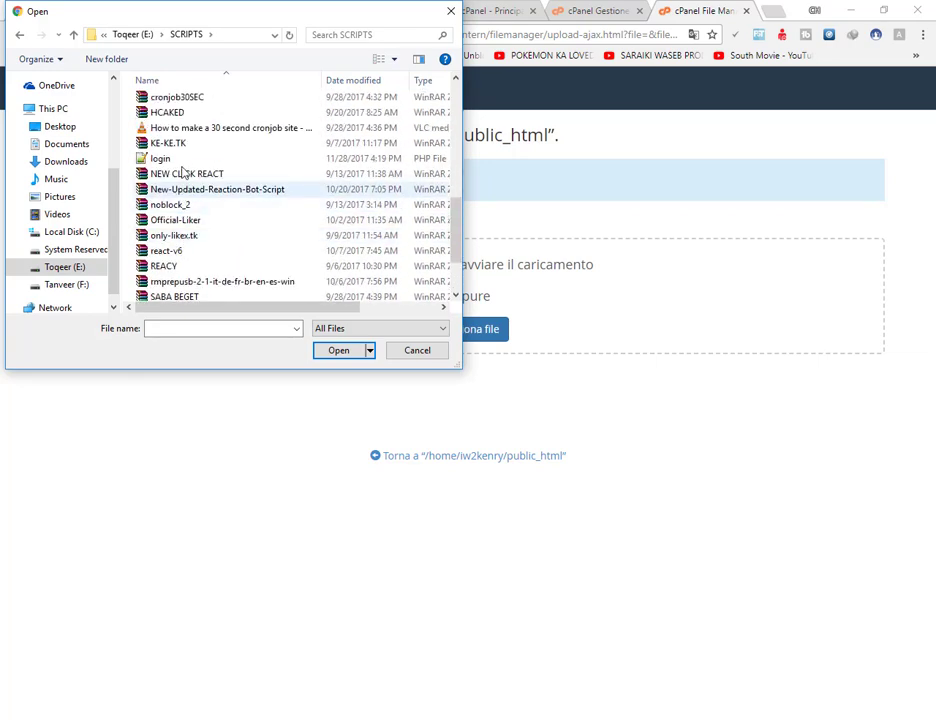
pyautogui.scroll(-1, 184, 160)
pyautogui.scroll(1, 186, 110)
pyautogui.click(178, 98)
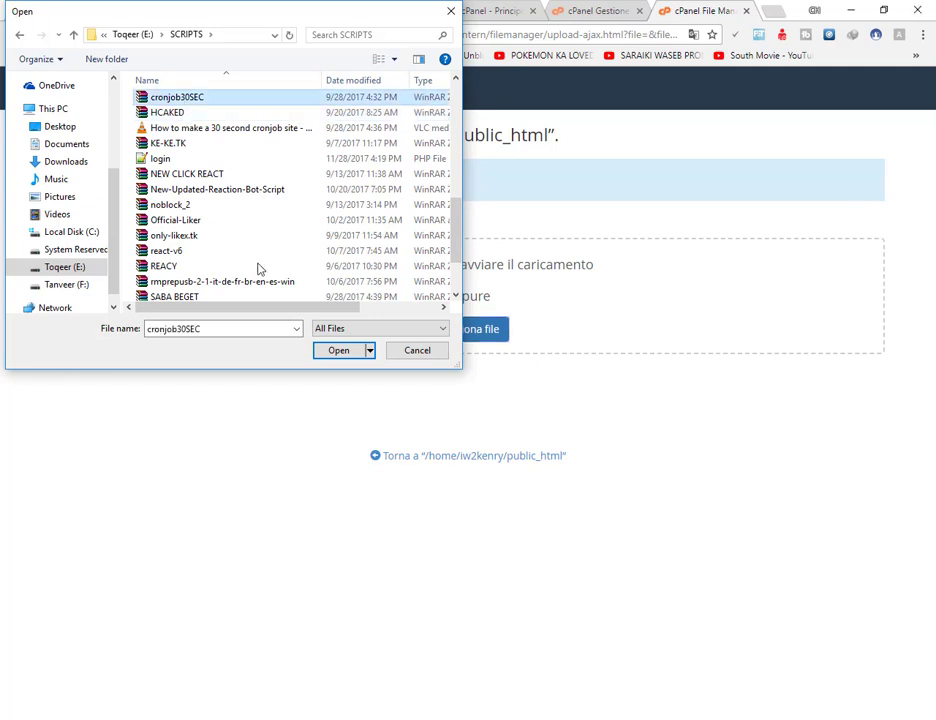
pyautogui.click(338, 350)
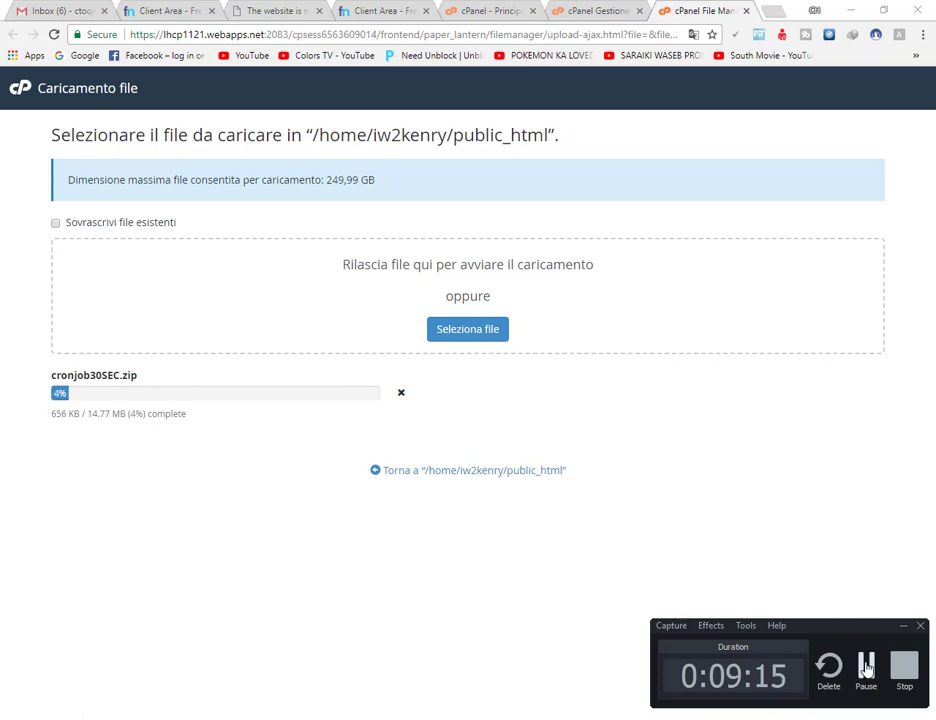
pyautogui.click(866, 668)
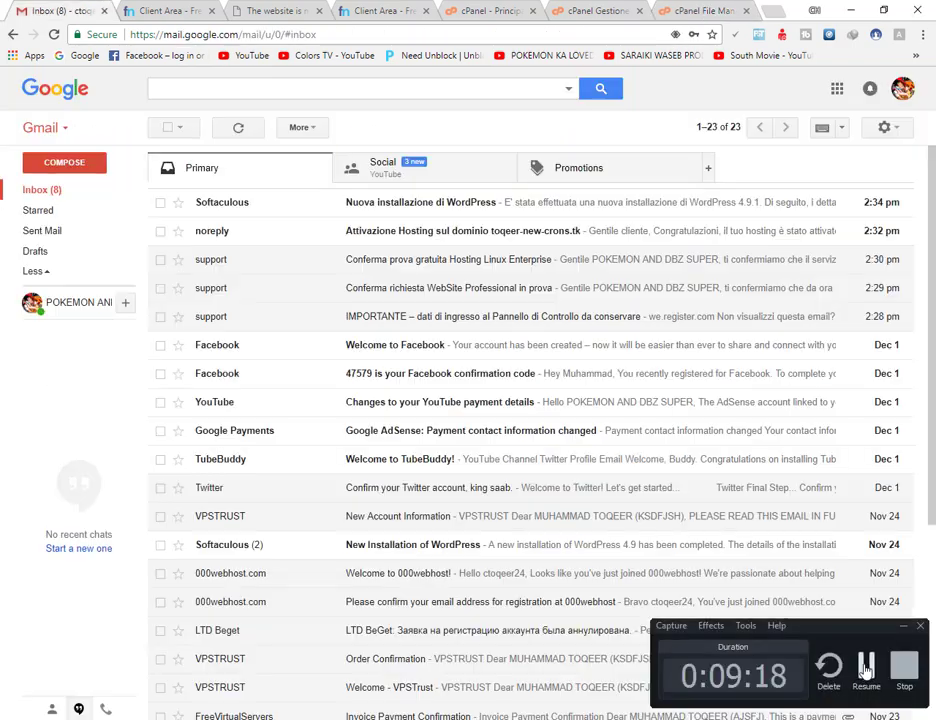
pyautogui.click(867, 668)
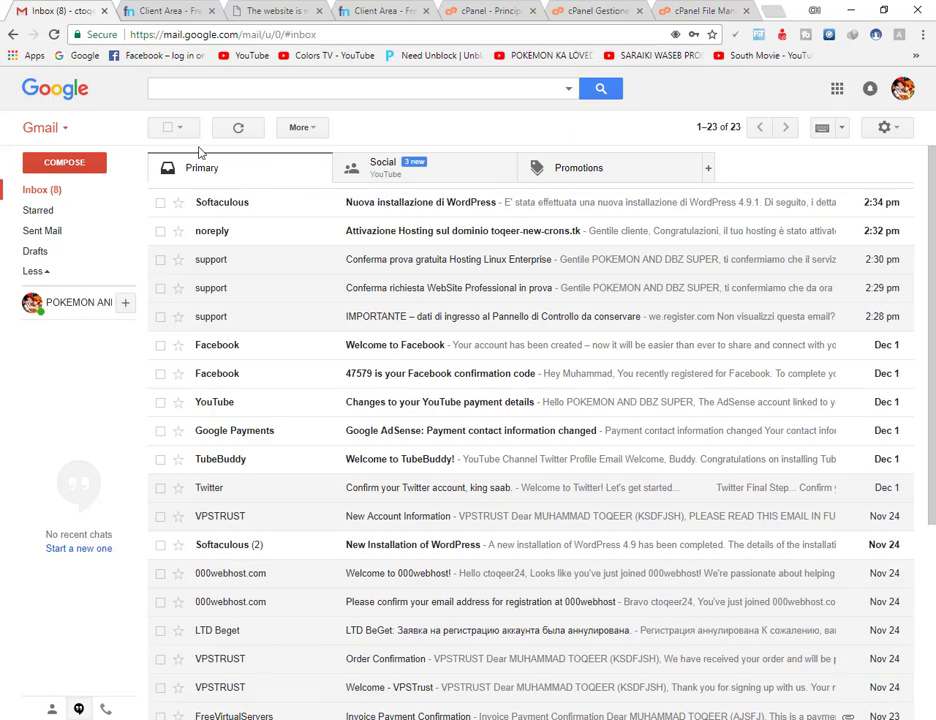
# Read server IP 185.2.4.121 in the 'Attivazione Hosting' email, then check the upload at 21%
pyautogui.click(232, 230)
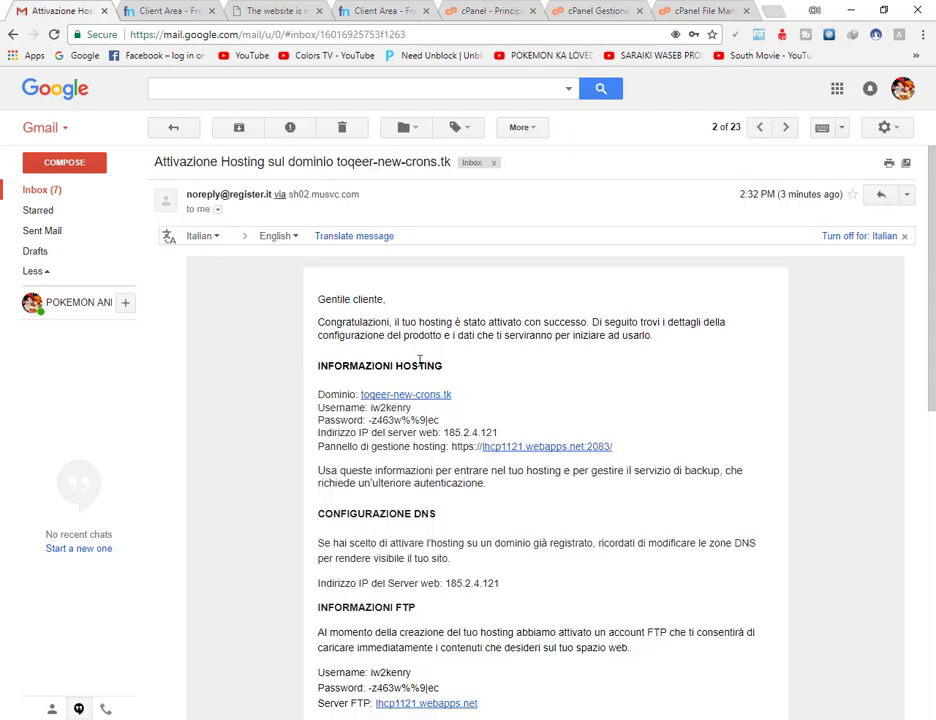
pyautogui.scroll(-7, 416, 411)
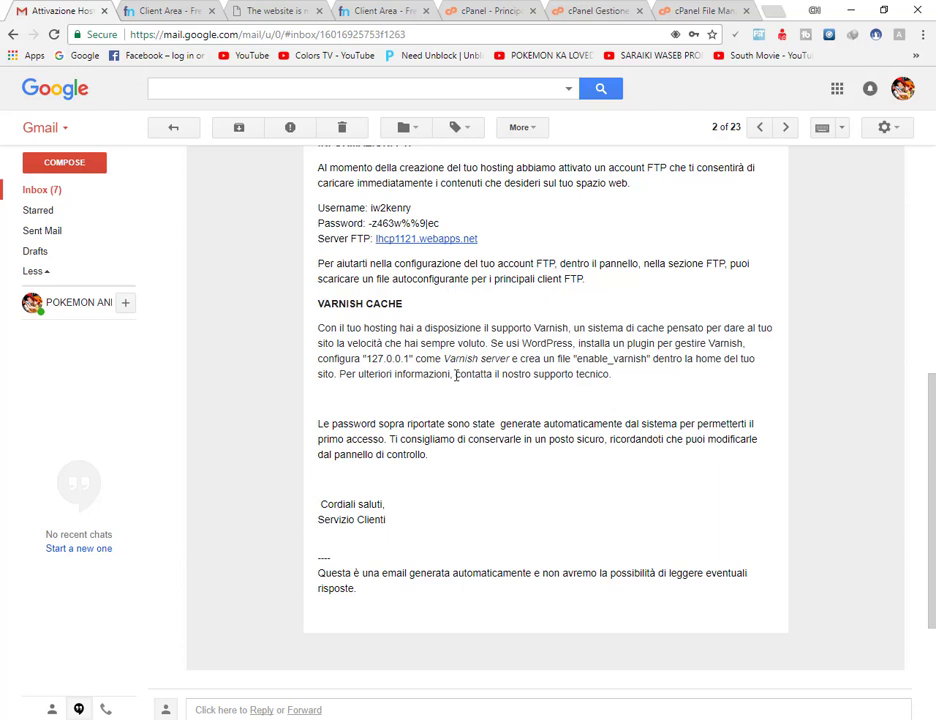
pyautogui.scroll(1, 456, 374)
pyautogui.click(690, 10)
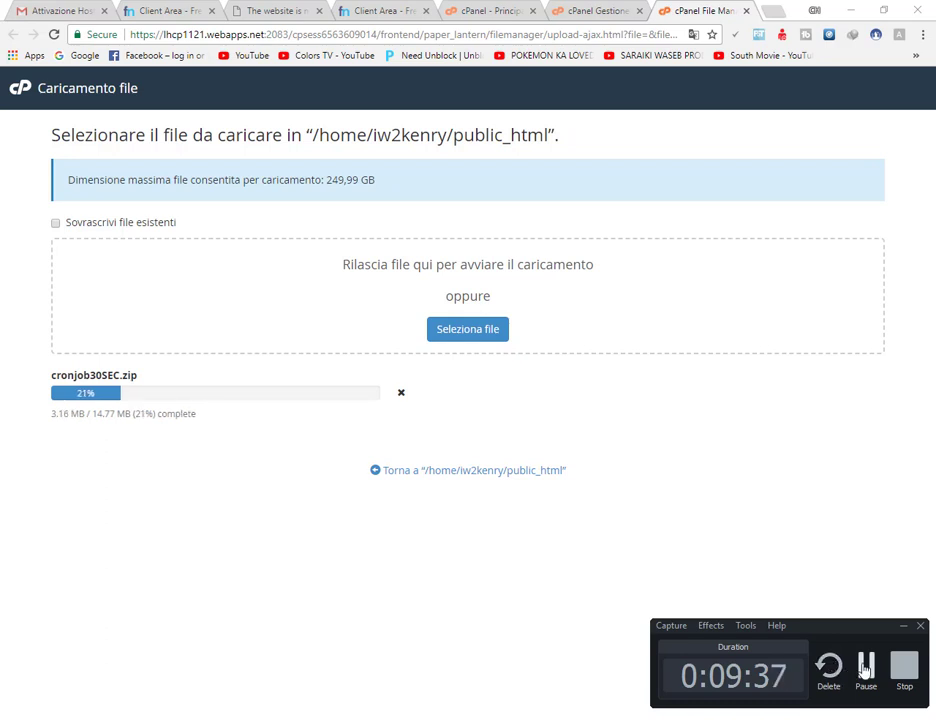
# Reload public_html, extract cronjob30SEC.zip there, and close the extraction results
pyautogui.click(866, 668)
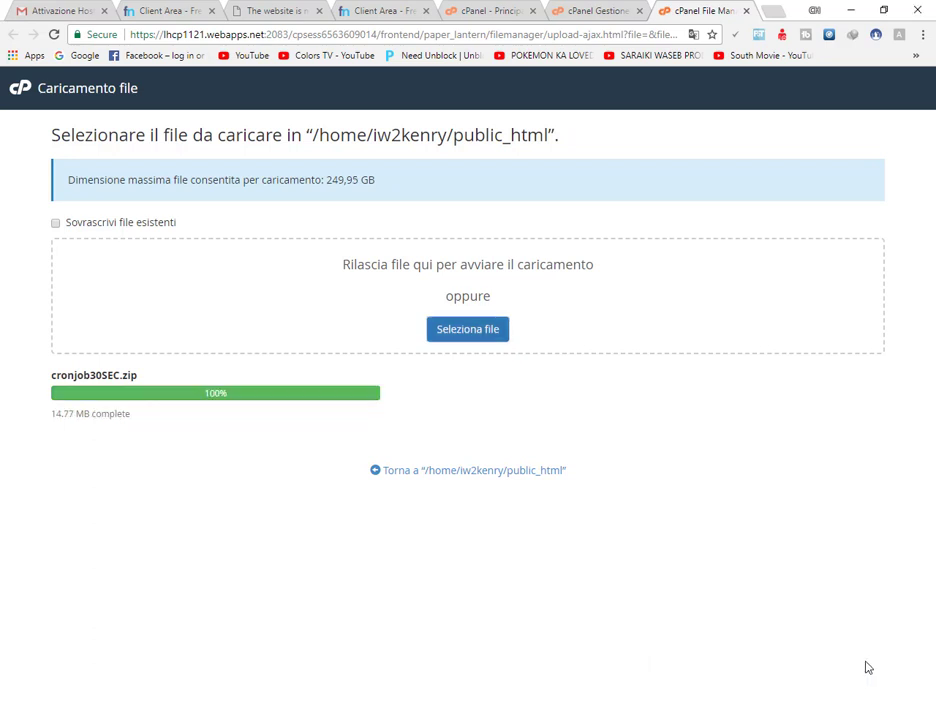
pyautogui.click(572, 8)
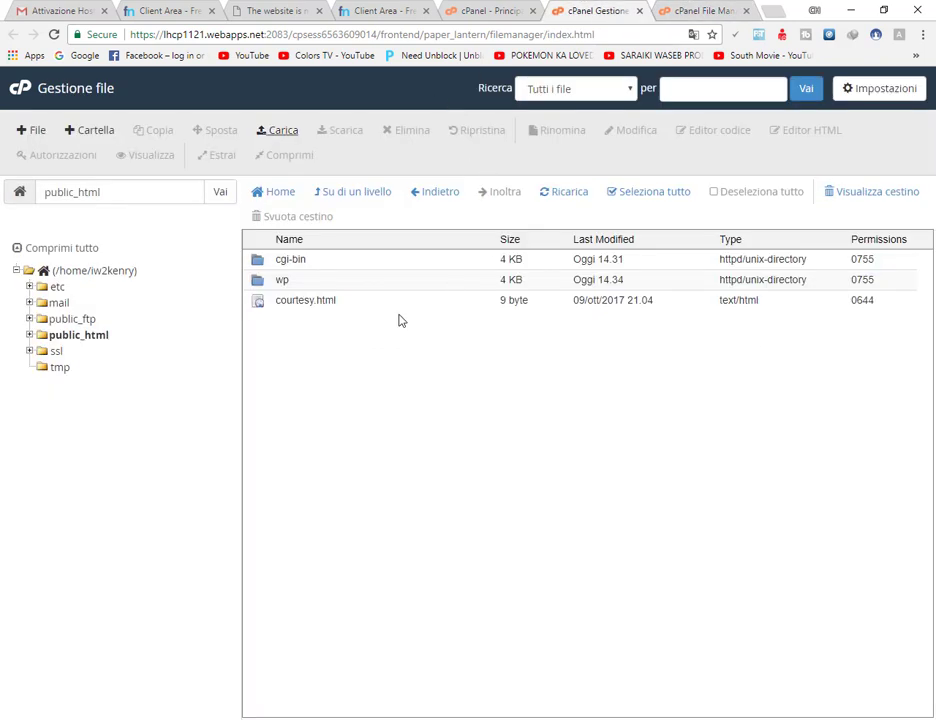
pyautogui.click(564, 190)
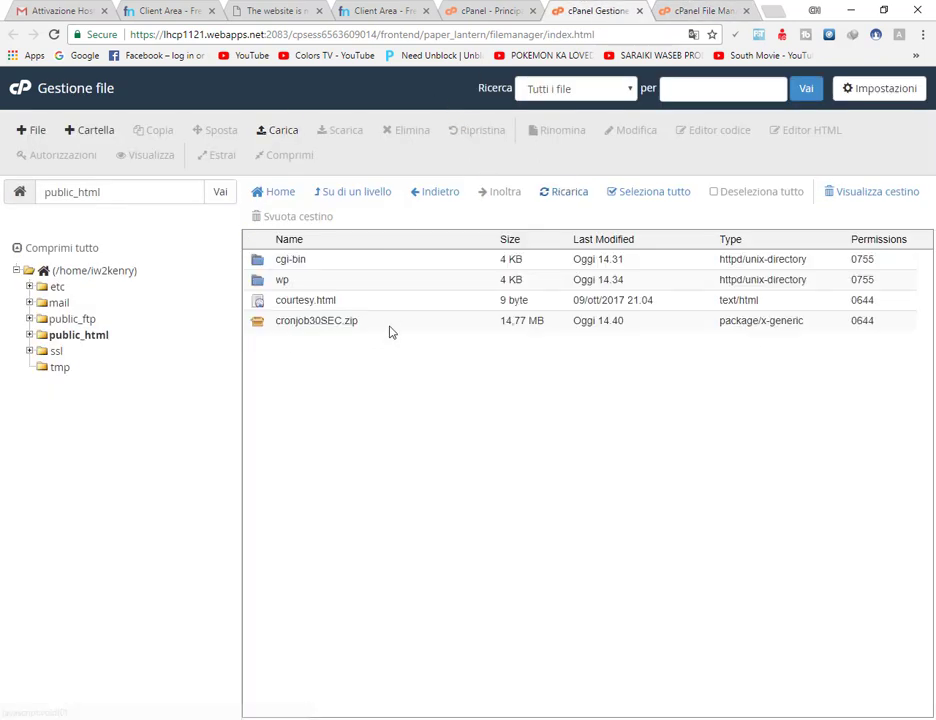
pyautogui.click(391, 326)
pyautogui.rightClick(391, 330)
pyautogui.click(410, 493)
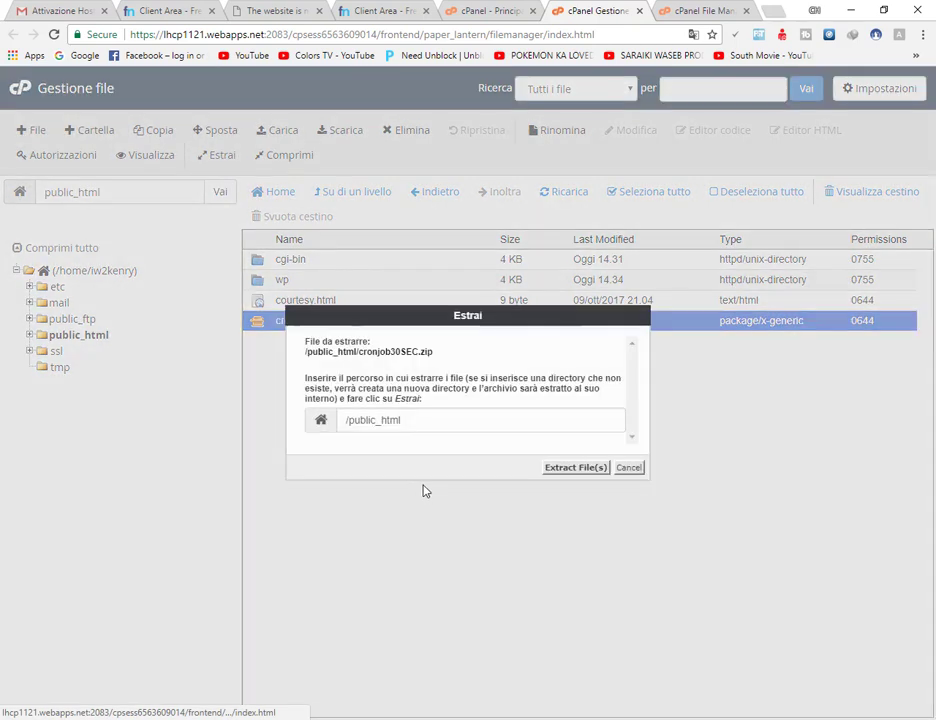
pyautogui.click(574, 468)
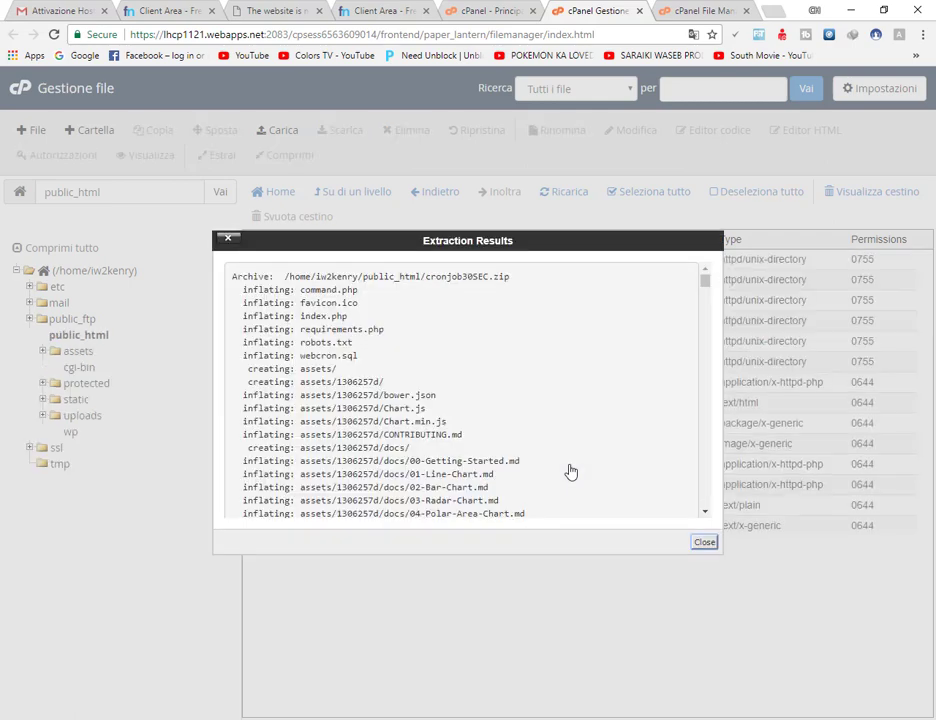
pyautogui.click(704, 543)
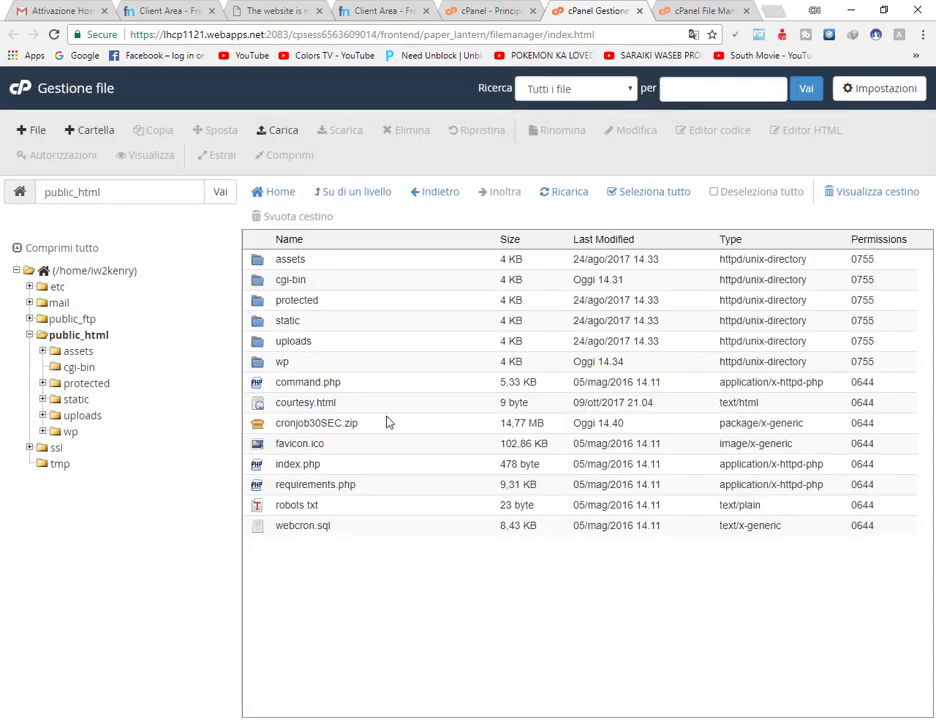
# Open MySQL Databases in a new tab and reach the WordPress database user's password-change page
pyautogui.click(470, 8)
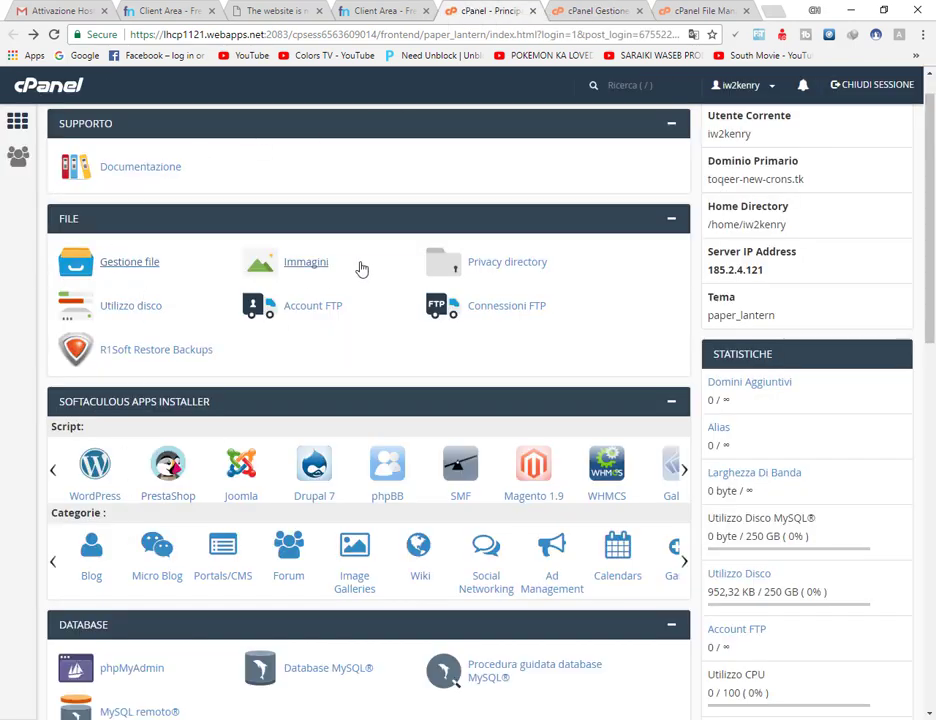
pyautogui.scroll(-3, 313, 468)
pyautogui.scroll(-2, 313, 468)
pyautogui.rightClick(311, 378)
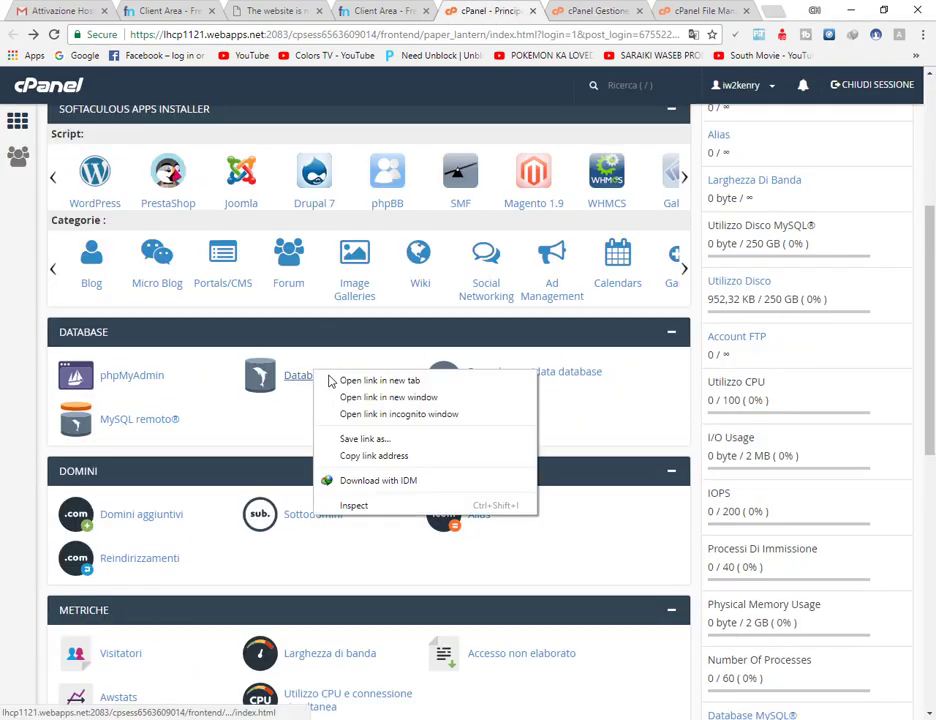
pyautogui.click(351, 389)
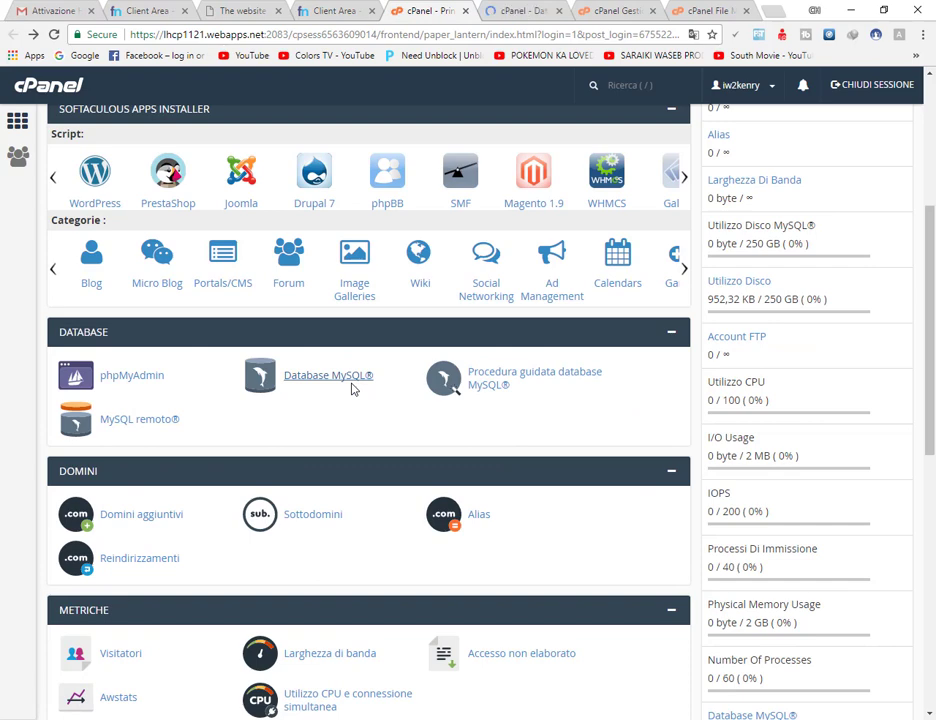
pyautogui.click(507, 10)
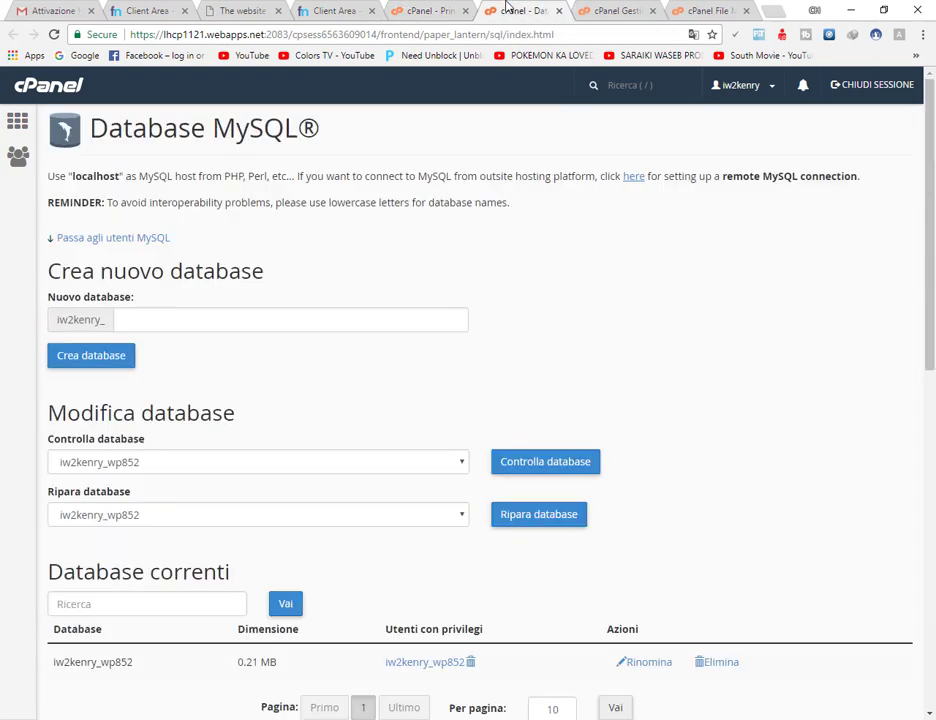
pyautogui.scroll(-5, 288, 501)
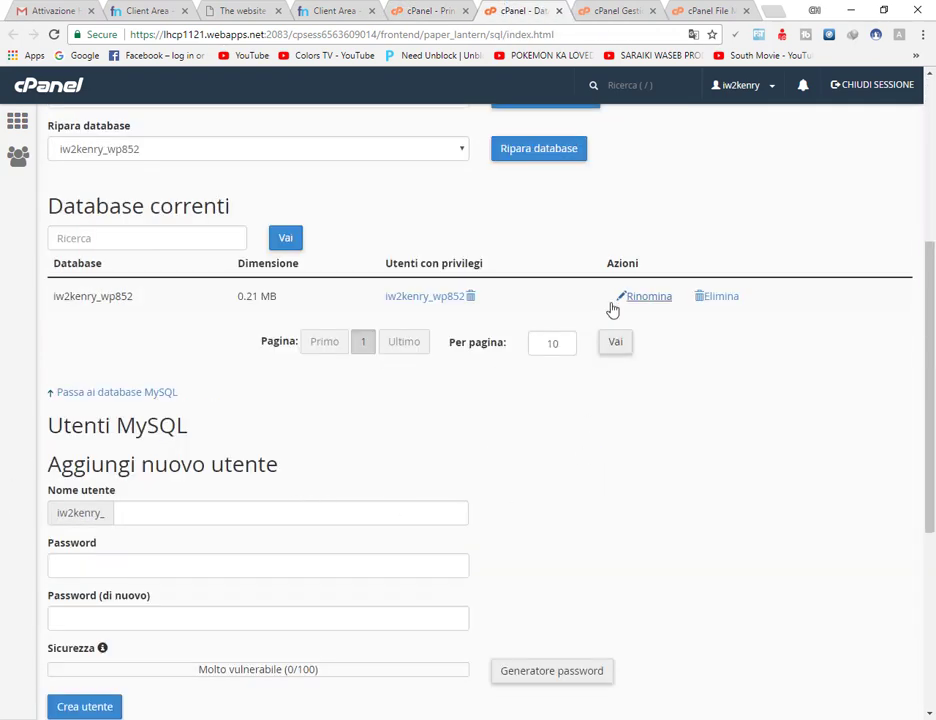
pyautogui.scroll(-5, 169, 311)
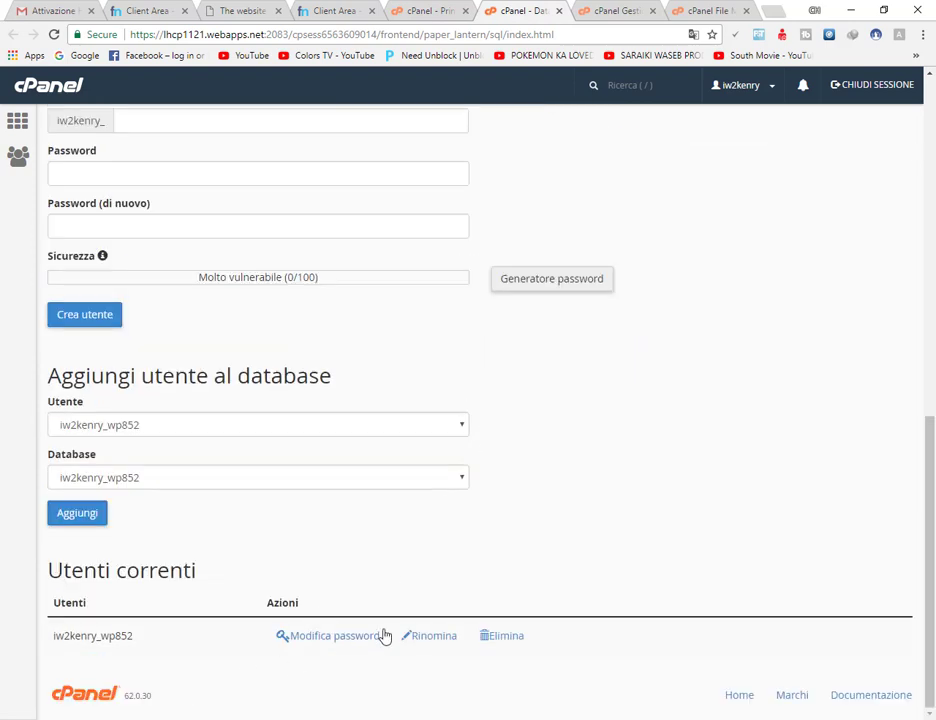
pyautogui.click(341, 636)
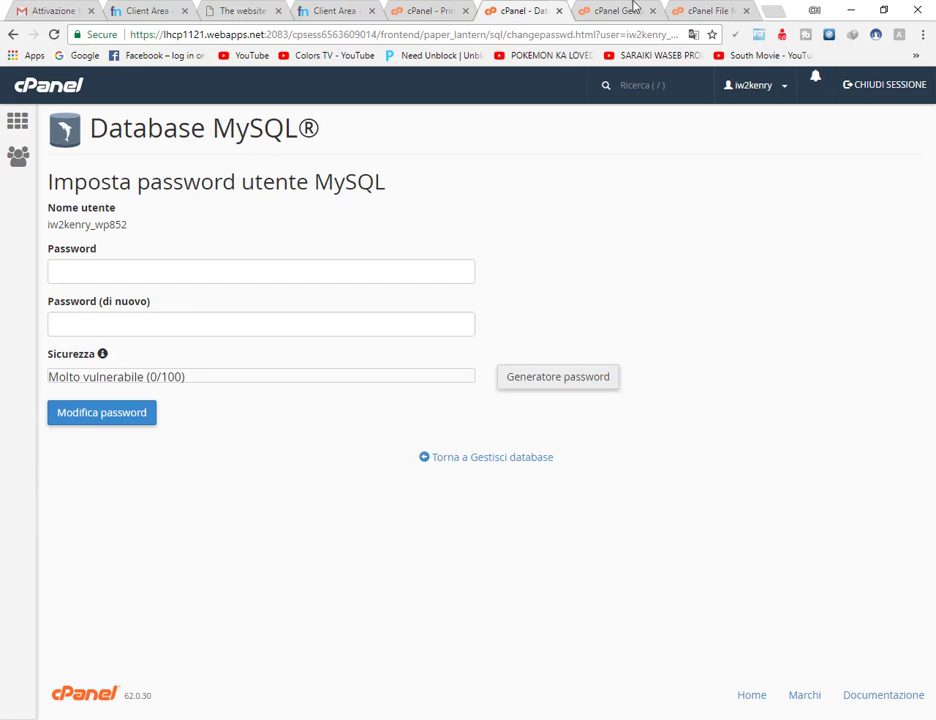
pyautogui.click(633, 6)
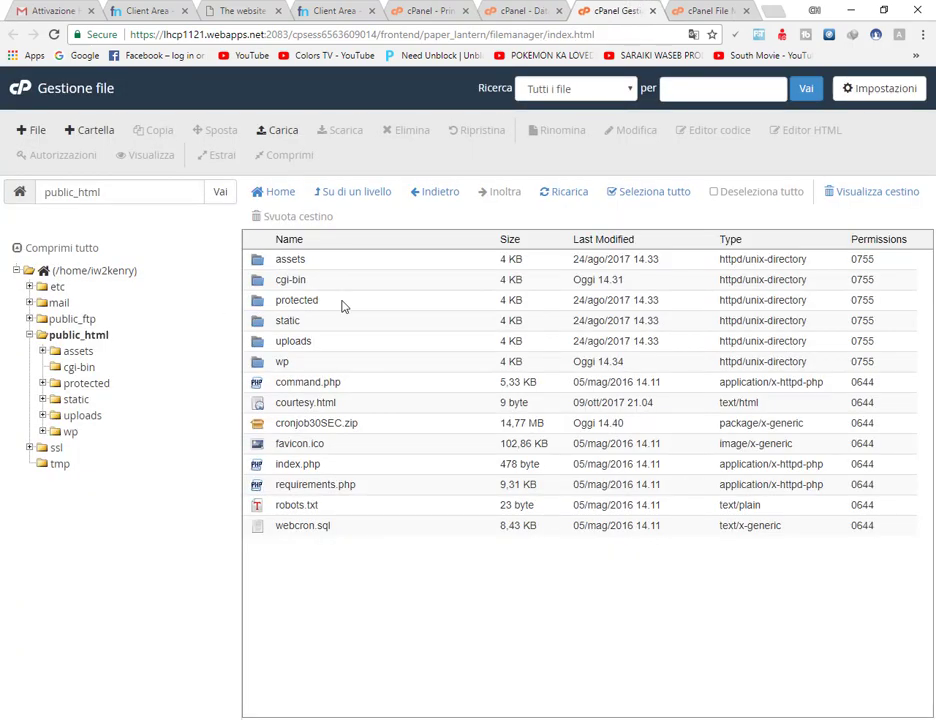
# Open protected/config/db.php from public_html in the text editor
pyautogui.doubleClick(341, 306)
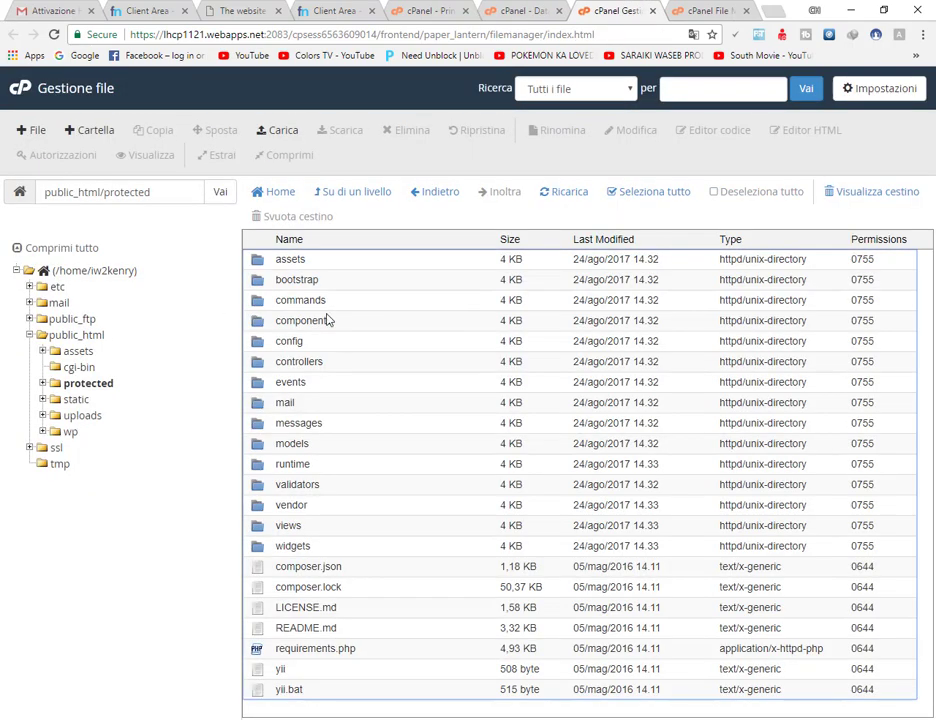
pyautogui.doubleClick(318, 346)
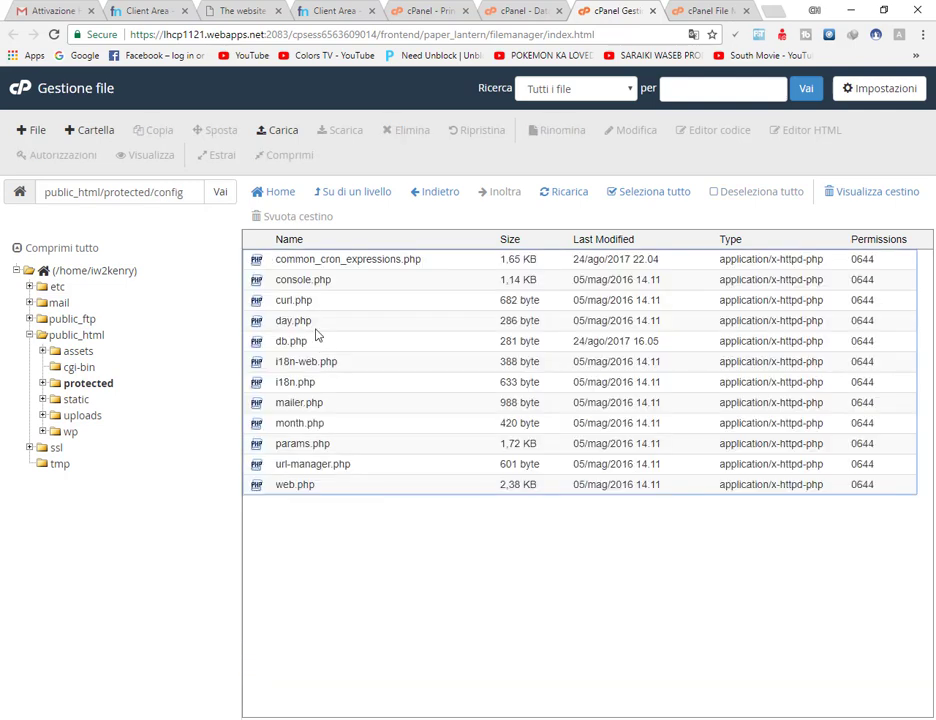
pyautogui.click(308, 342)
pyautogui.rightClick(309, 345)
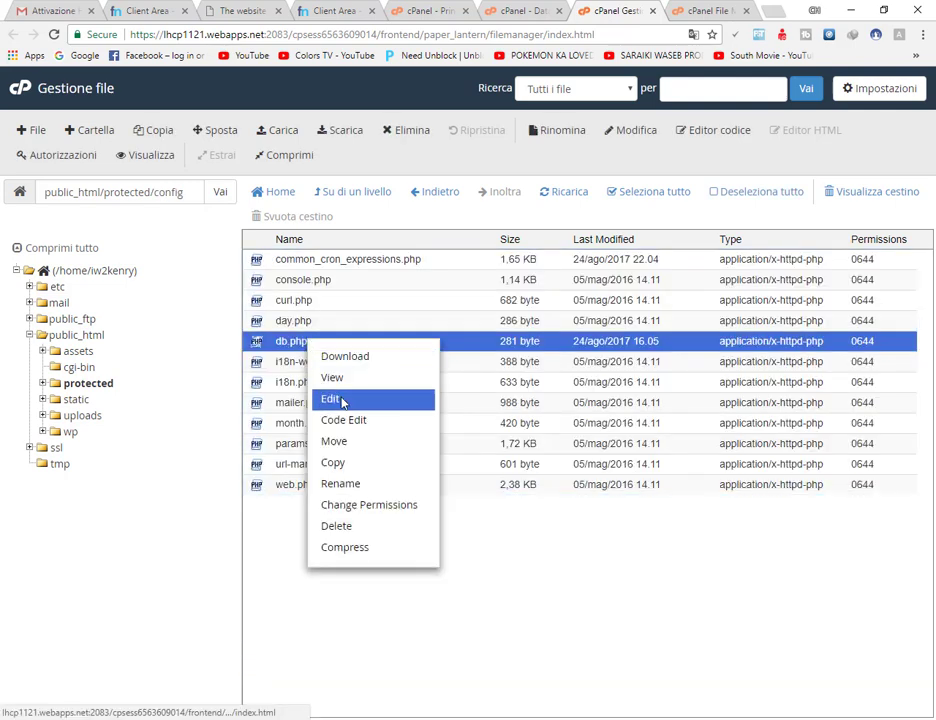
pyautogui.click(342, 401)
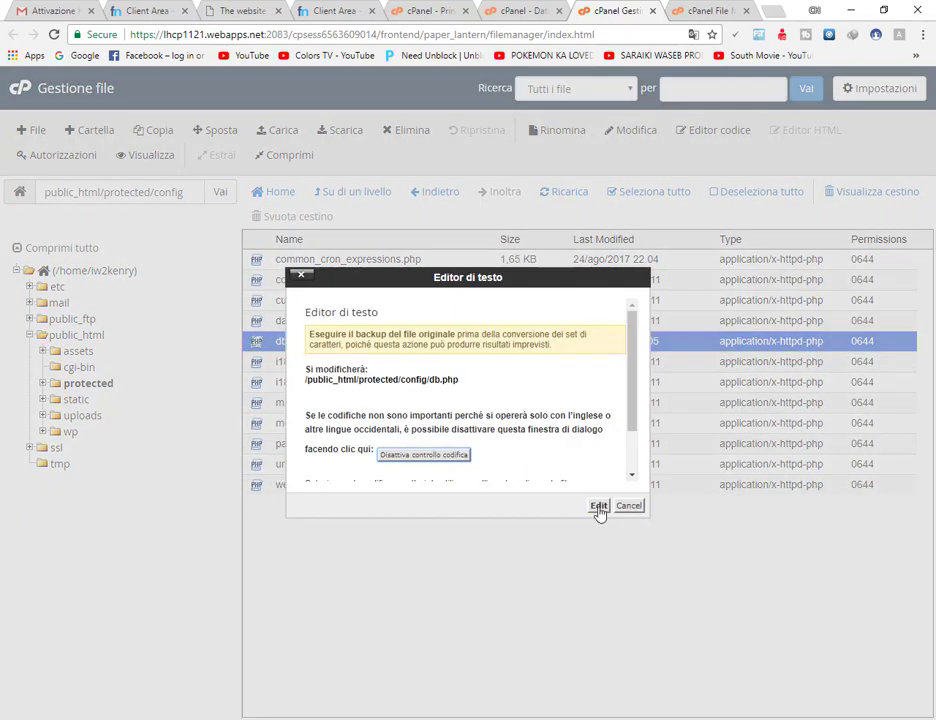
pyautogui.click(598, 506)
# Select the database username on the MySQL password page to copy it
pyautogui.click(455, 10)
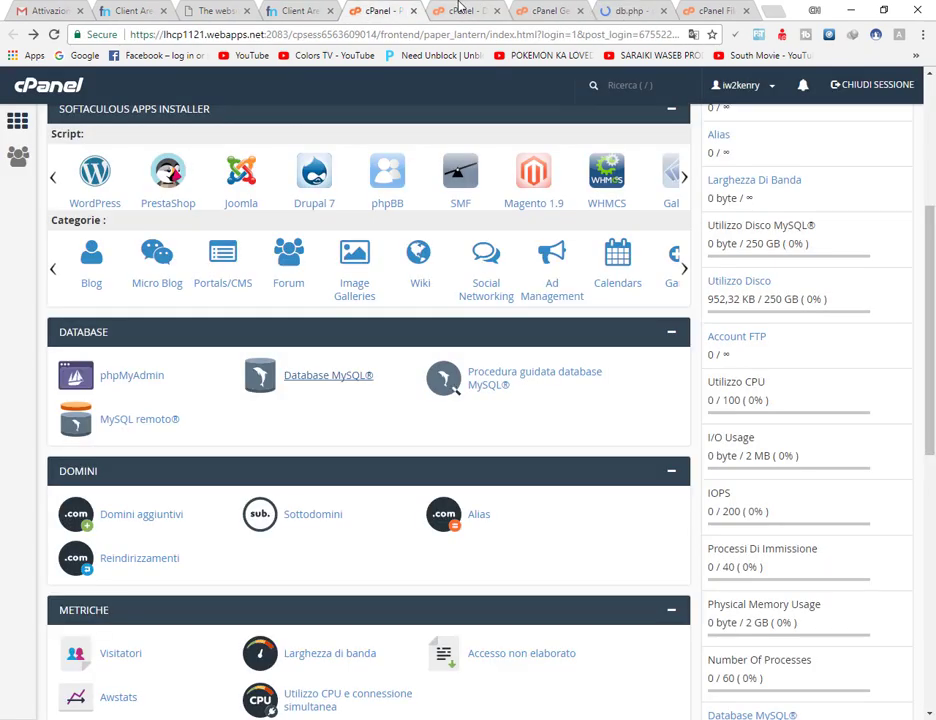
pyautogui.doubleClick(113, 224)
pyautogui.hotkey('ctrl', 'c')
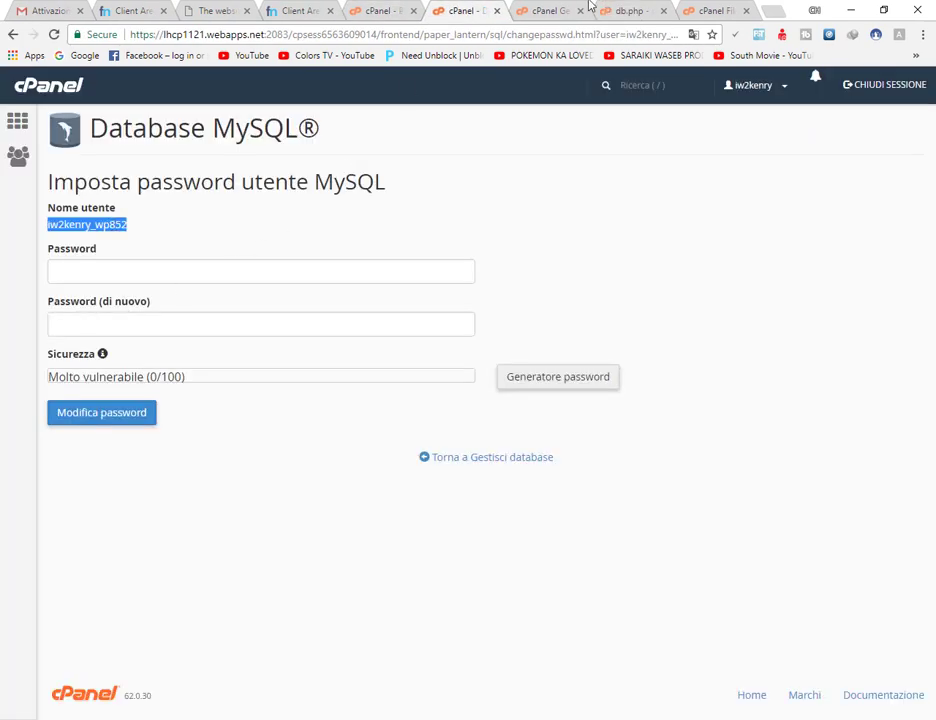
pyautogui.click(628, 10)
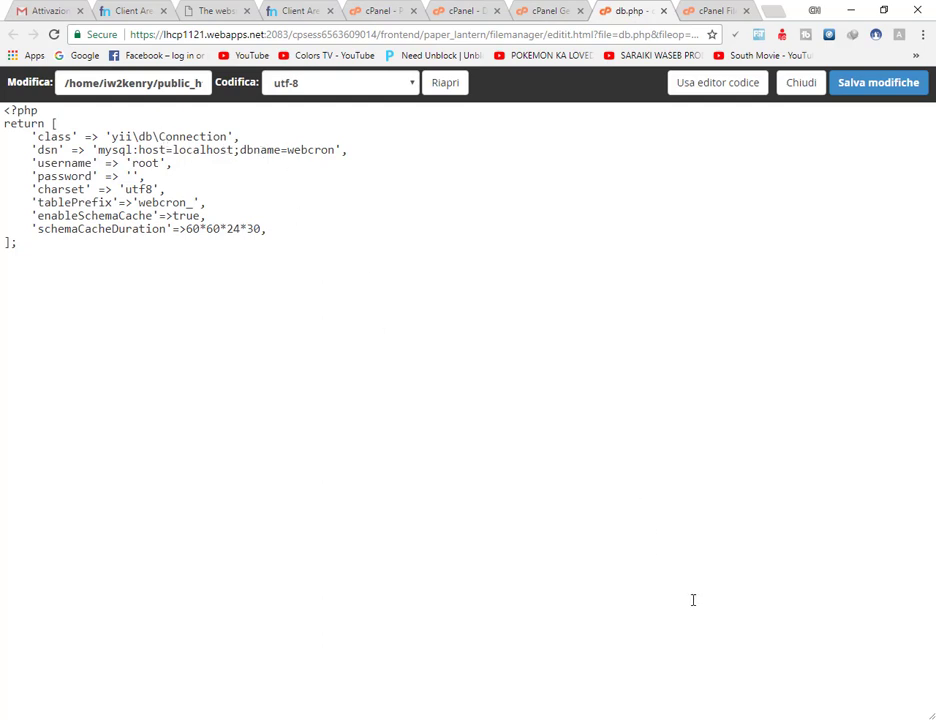
# Replace root in db.php's username value with the database username
pyautogui.doubleClick(146, 163)
pyautogui.hotkey('ctrl', 'v')
pyautogui.click(533, 8)
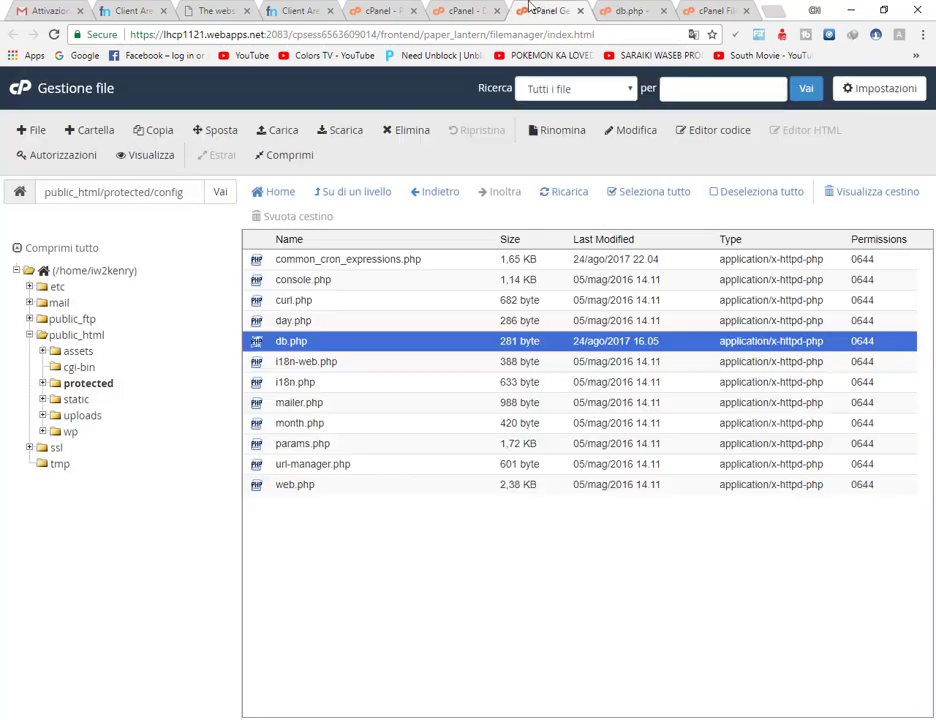
pyautogui.hotkey('ctrl', 'Tab')
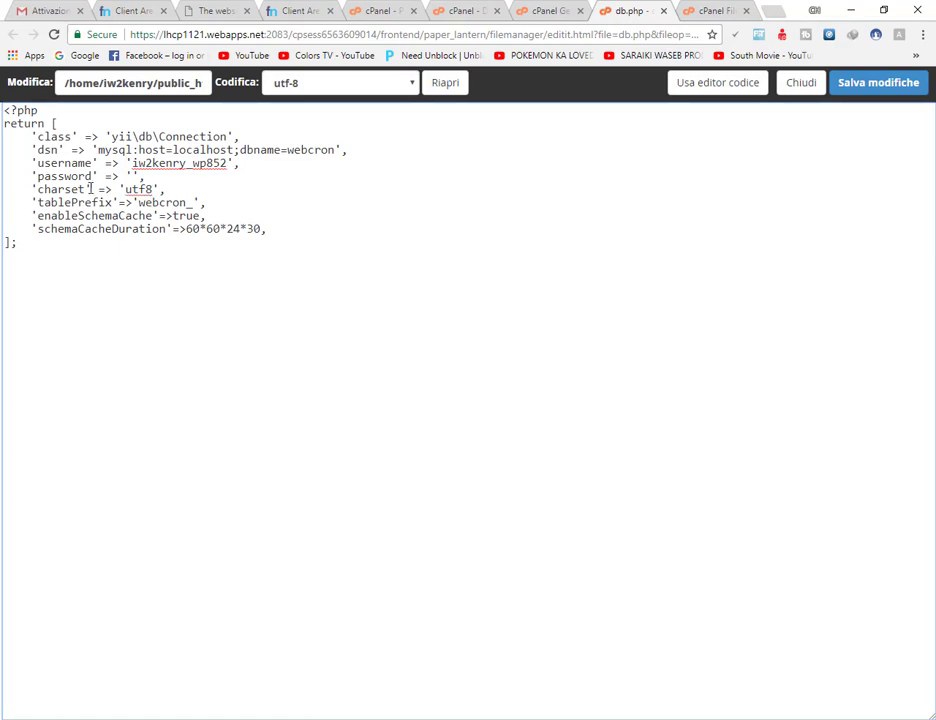
# Generate a strong password for the database user and fill both password fields with it
pyautogui.click(540, 10)
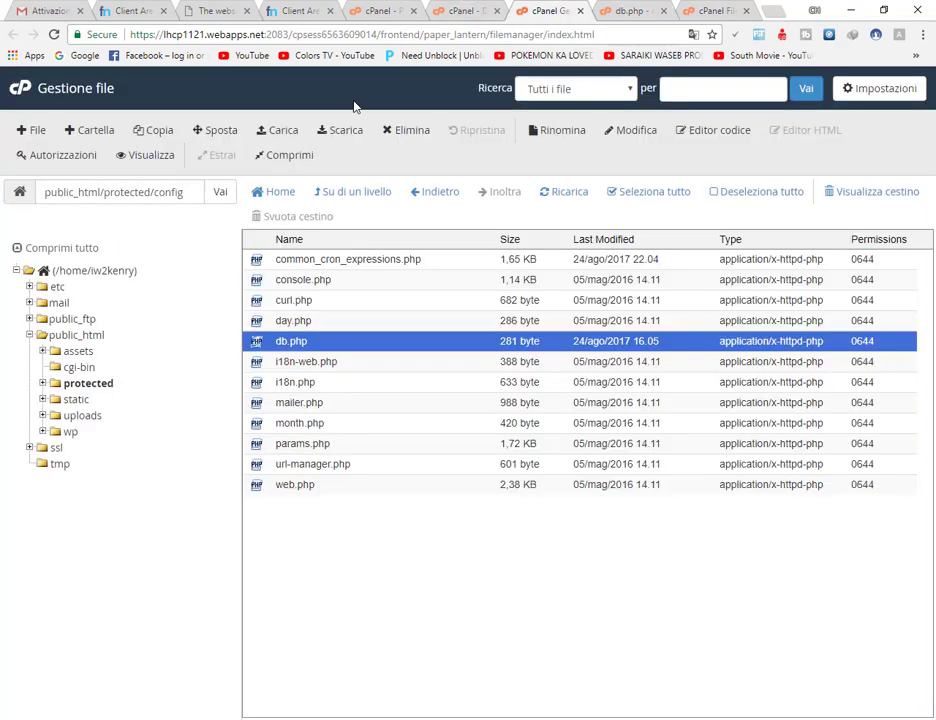
pyautogui.click(475, 10)
pyautogui.click(564, 382)
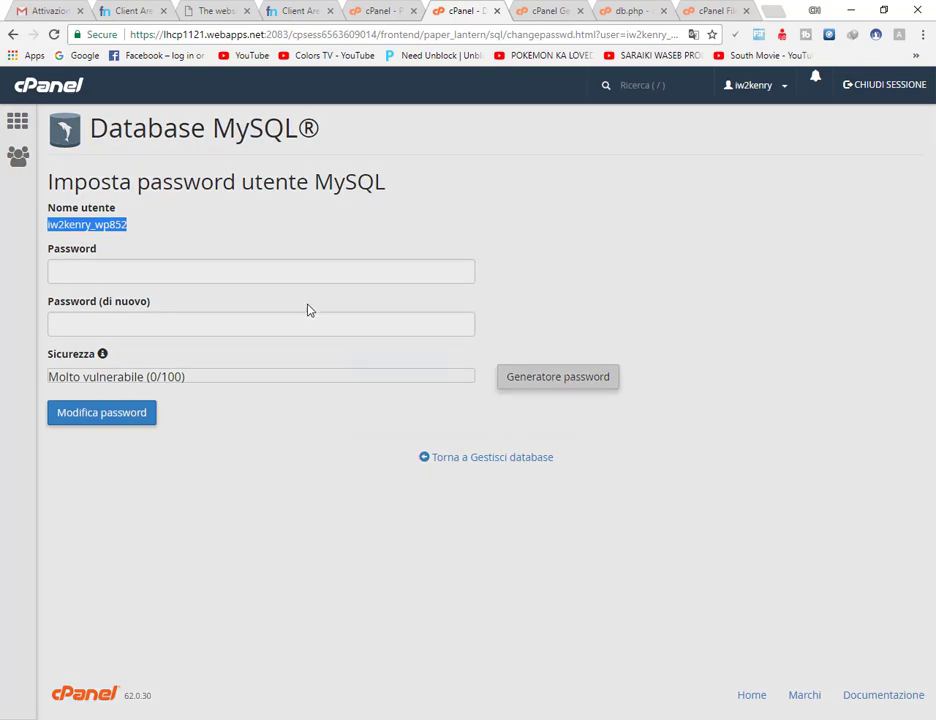
pyautogui.tripleClick(447, 344)
pyautogui.hotkey('ctrl', 'c')
pyautogui.click(584, 300)
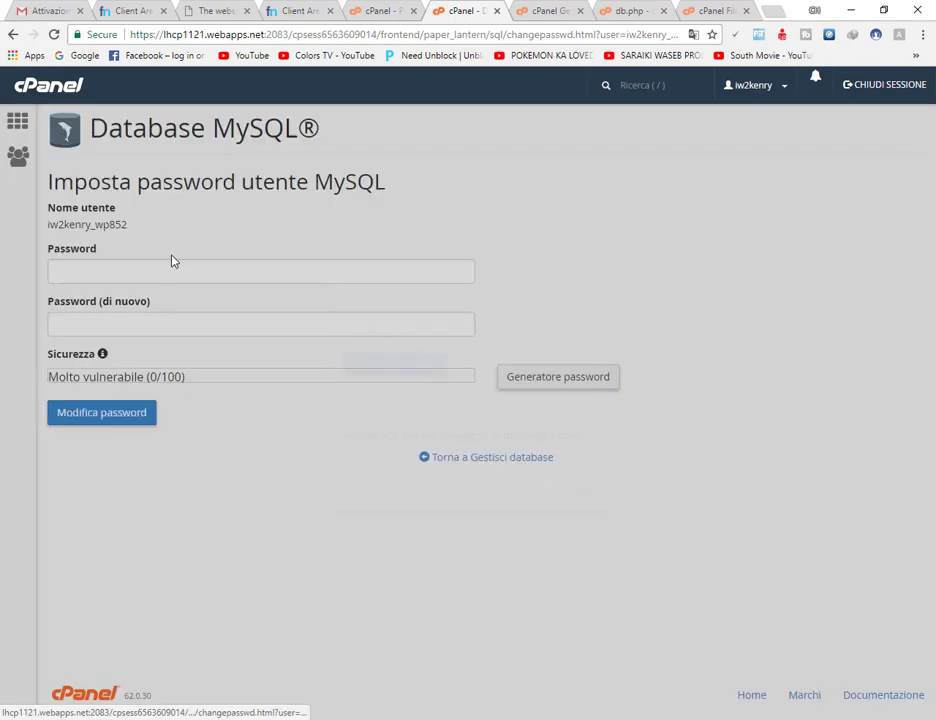
pyautogui.click(170, 270)
pyautogui.hotkey('ctrl', 'v')
pyautogui.press('Tab')
pyautogui.hotkey('ctrl', 'v')
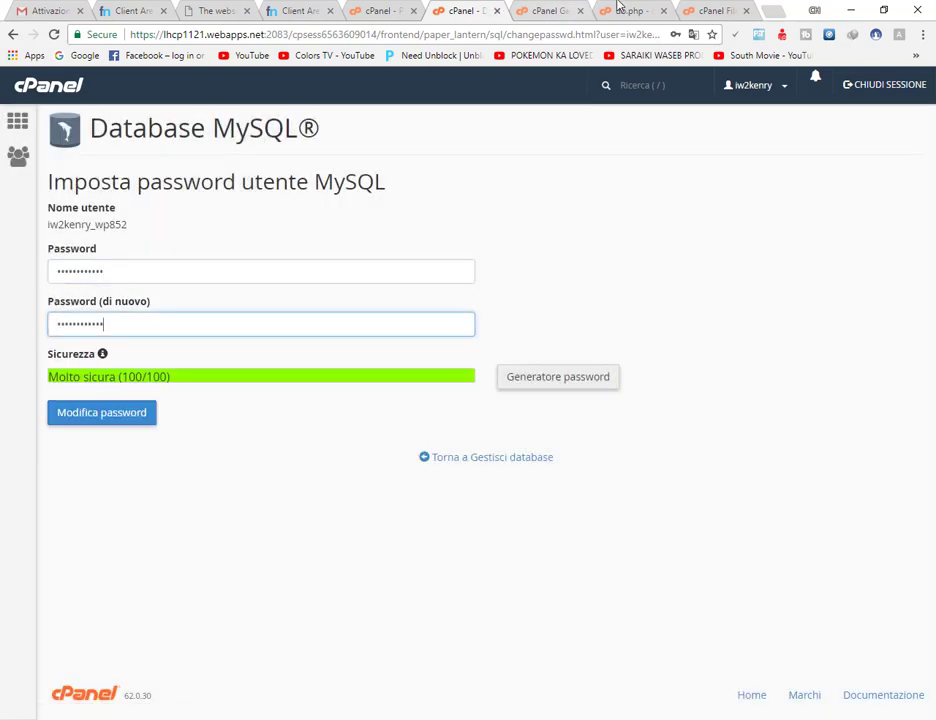
# Paste the generated password into db.php's empty password value
pyautogui.click(628, 10)
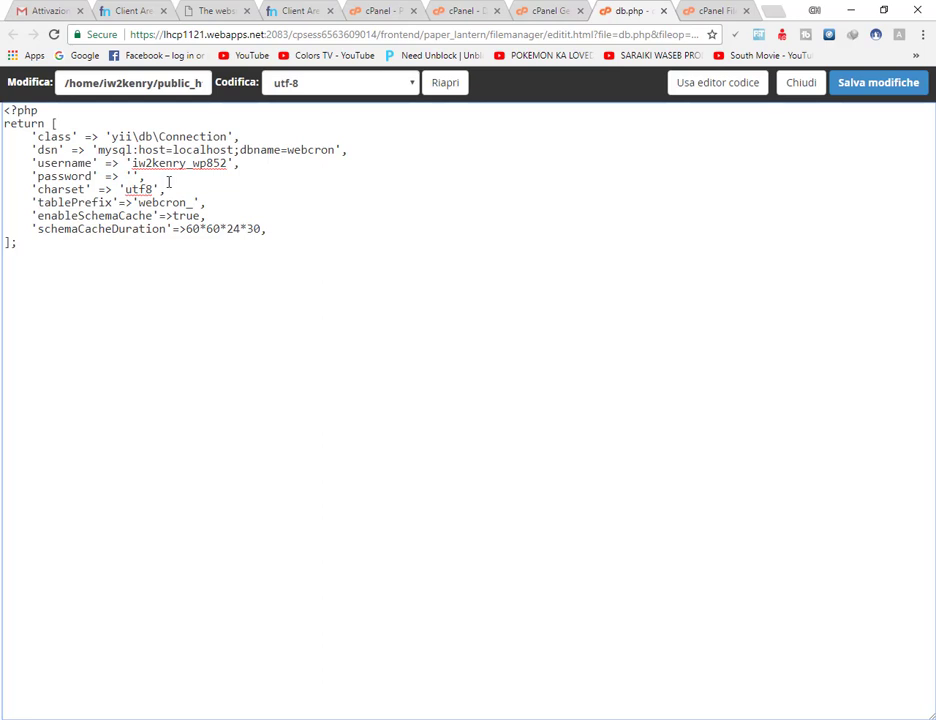
pyautogui.click(133, 163)
pyautogui.hotkey('ctrl', 'v')
pyautogui.hotkey('ctrl', 'z')
pyautogui.click(131, 177)
pyautogui.hotkey('ctrl', 'v')
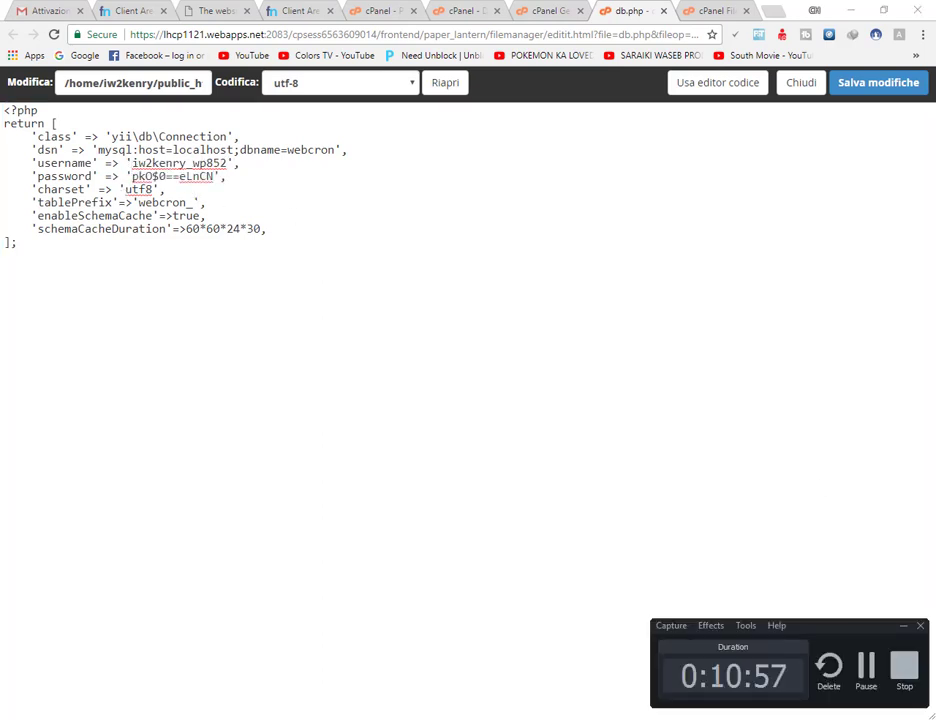
pyautogui.click(864, 670)
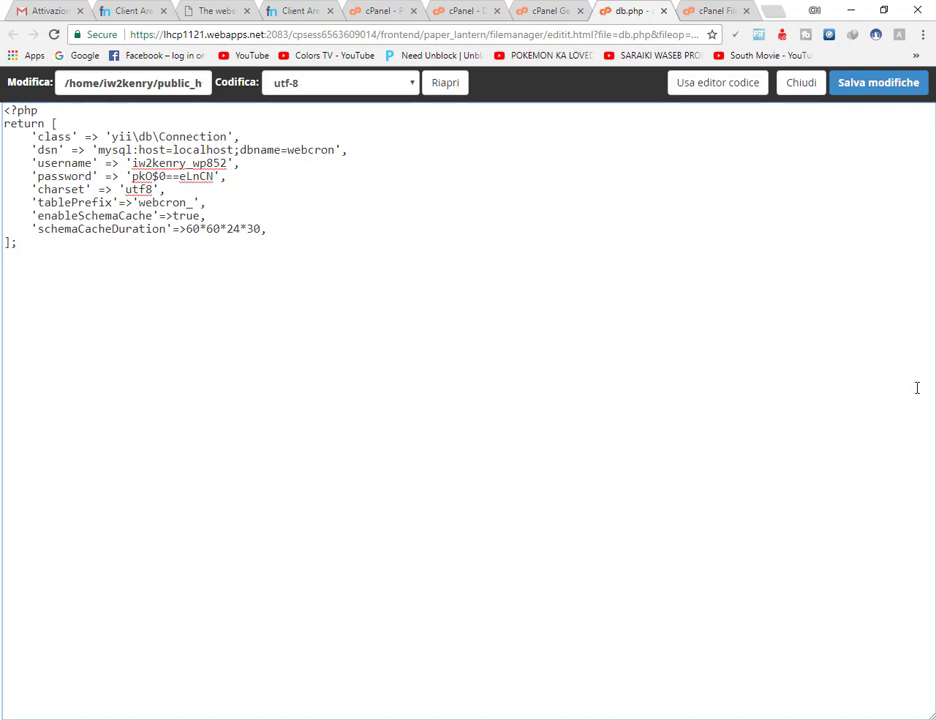
# Replace webcron after dbname= with the database username and save db.php
pyautogui.doubleClick(318, 151)
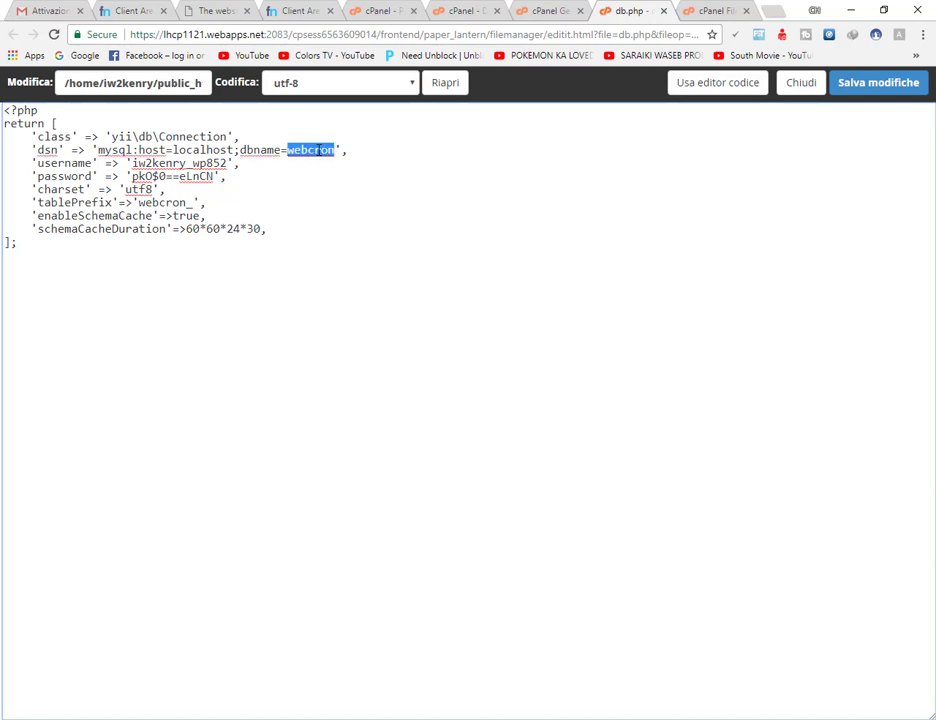
pyautogui.hotkey('ctrl', 'v')
pyautogui.hotkey('ctrl', 'z')
pyautogui.doubleClick(168, 163)
pyautogui.hotkey('ctrl', 'c')
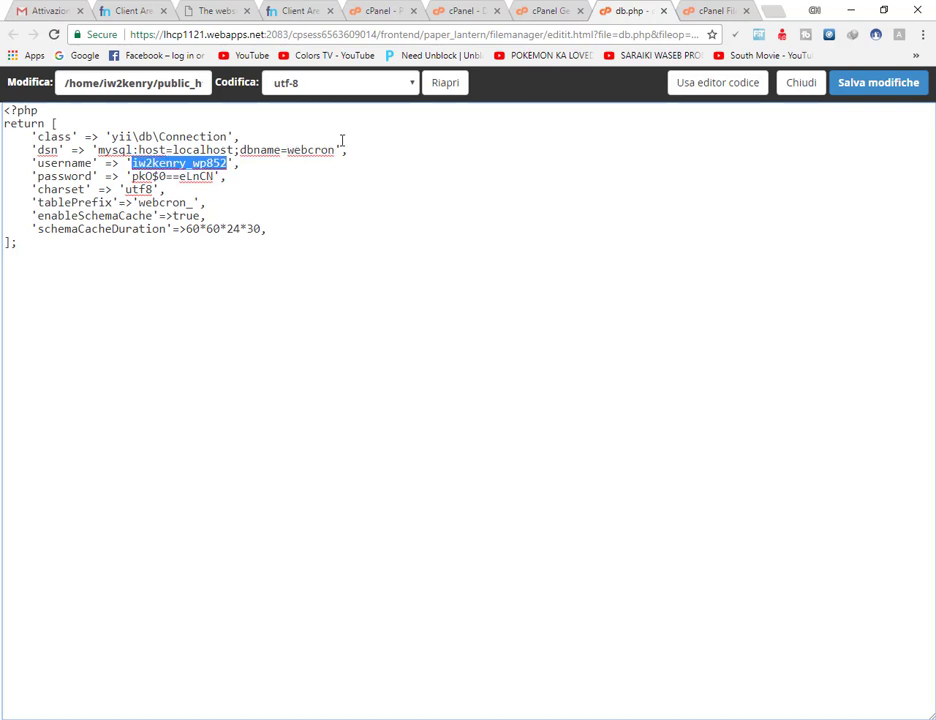
pyautogui.doubleClick(319, 150)
pyautogui.hotkey('ctrl', 'v')
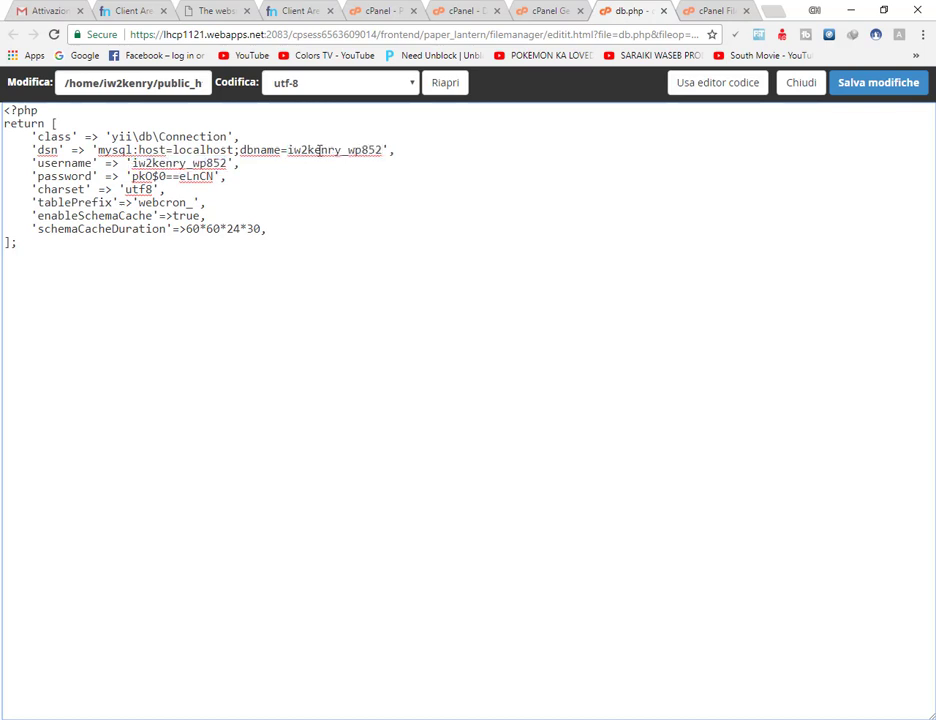
pyautogui.click(868, 88)
# Apply the new password to the database user and acknowledge the confirmation
pyautogui.click(460, 10)
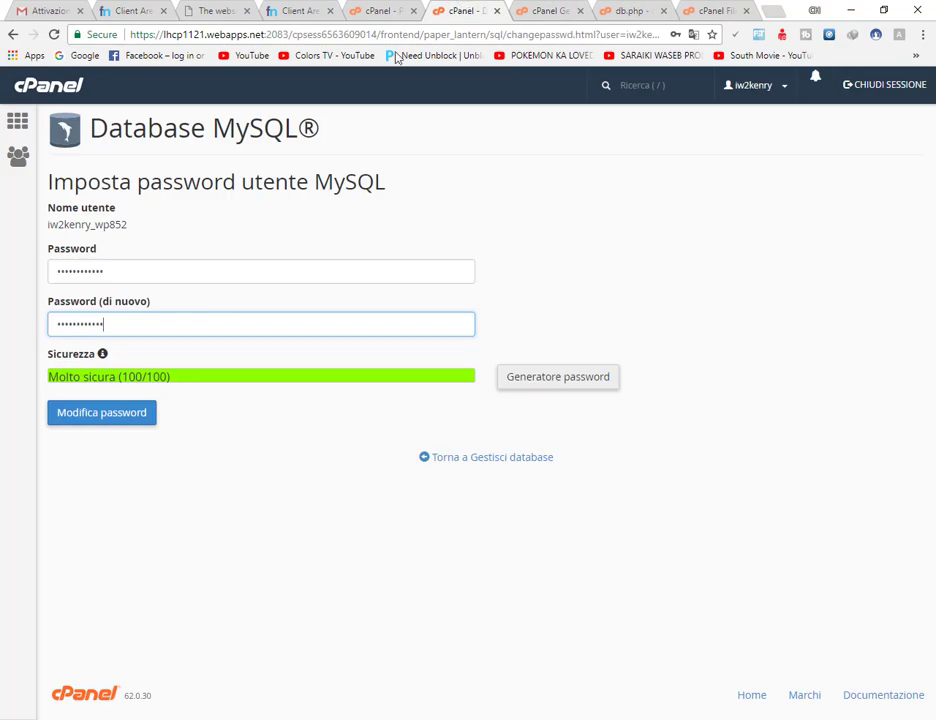
pyautogui.click(84, 416)
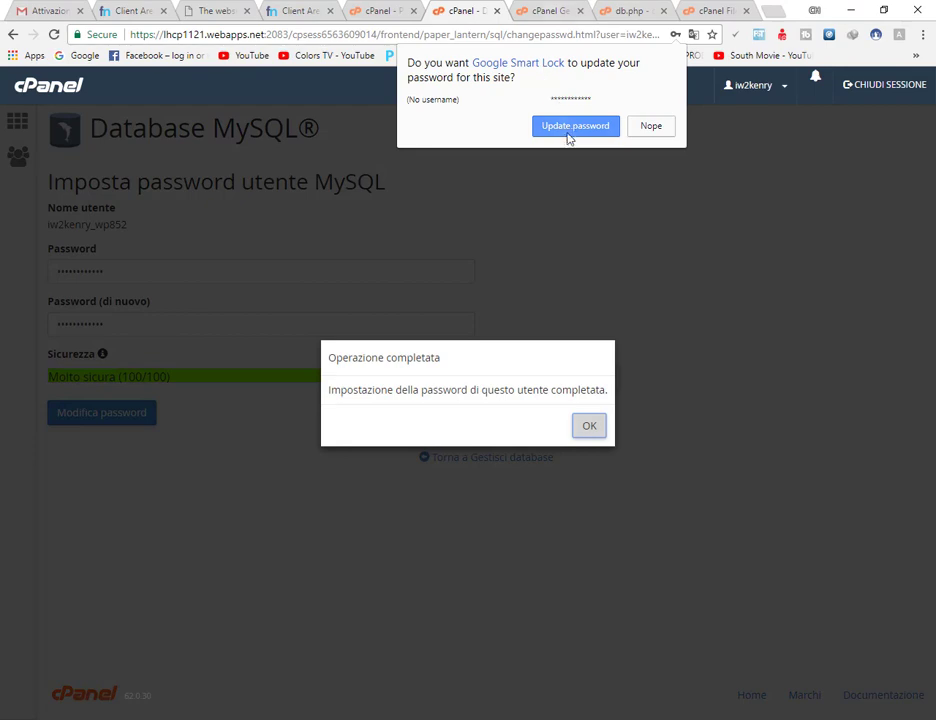
pyautogui.click(568, 125)
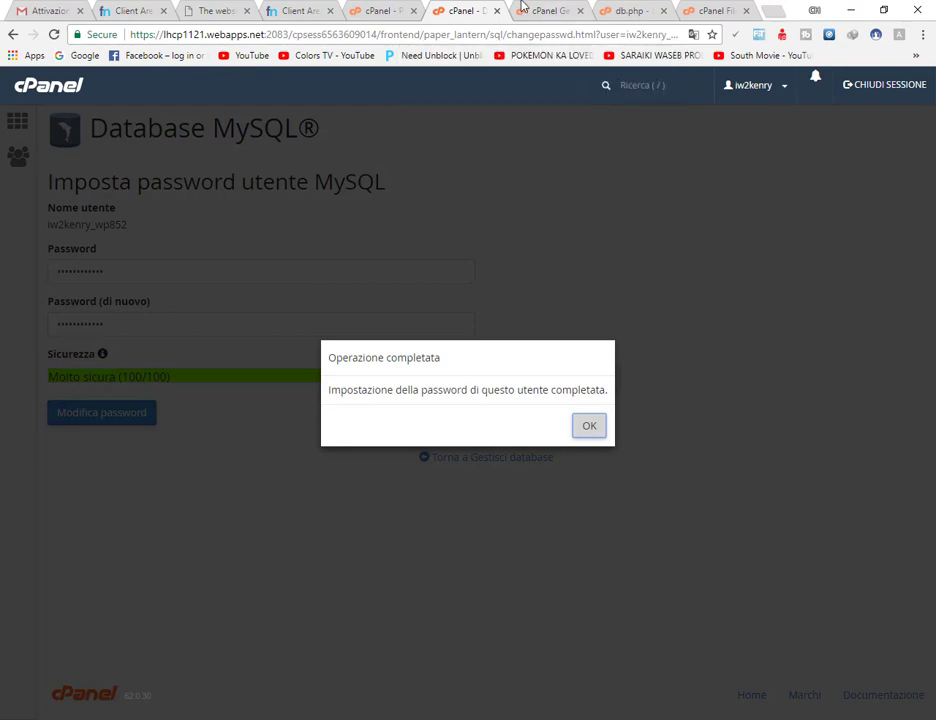
pyautogui.click(589, 431)
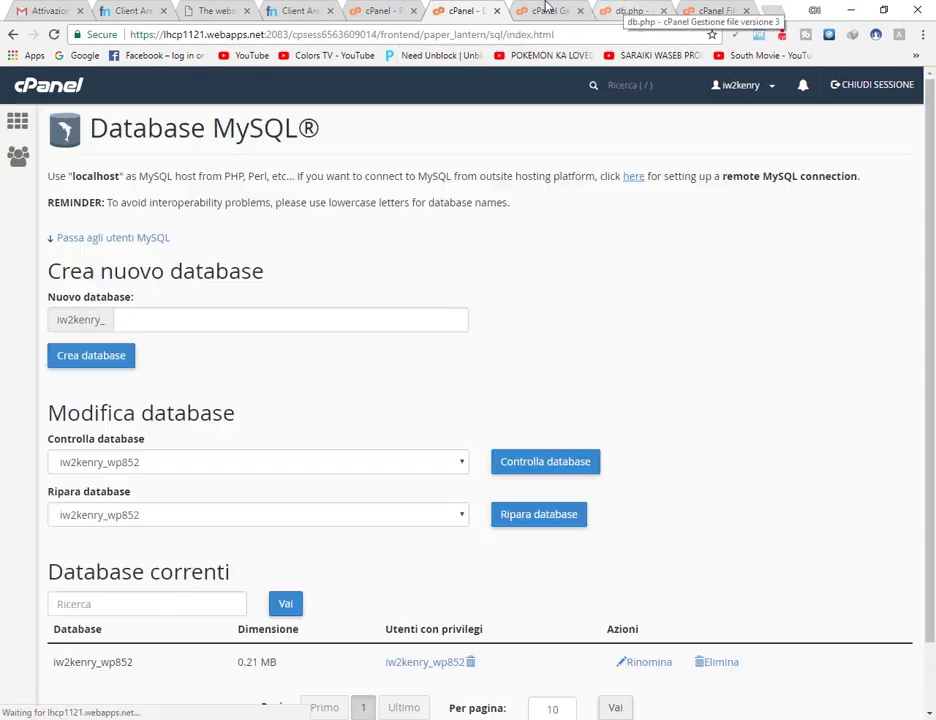
# Move File Manager up from config to public_html and return to the cPanel home page
pyautogui.click(548, 10)
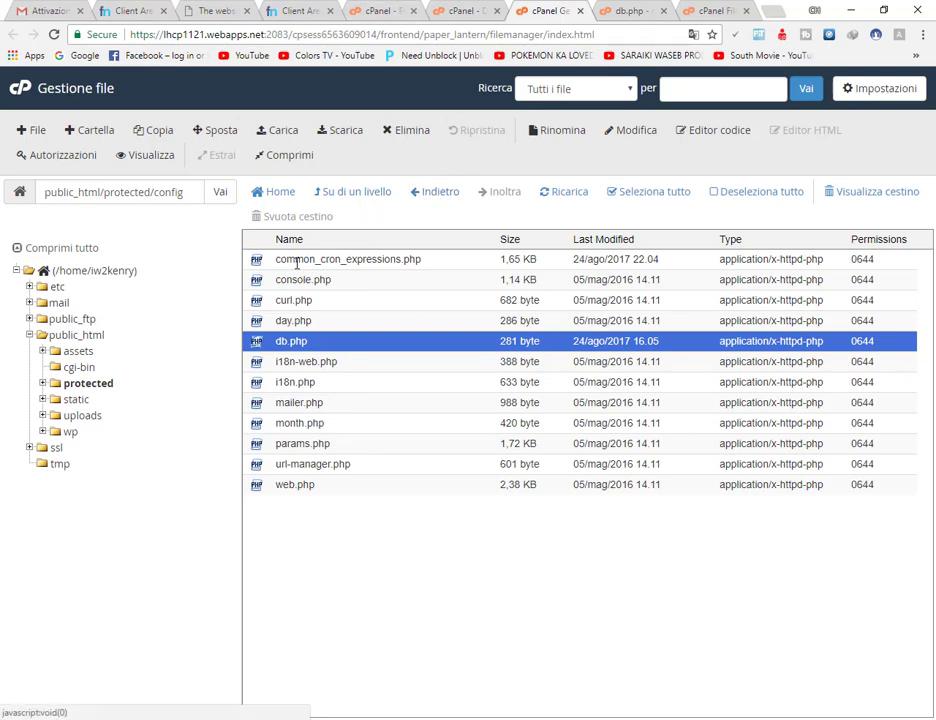
pyautogui.click(343, 200)
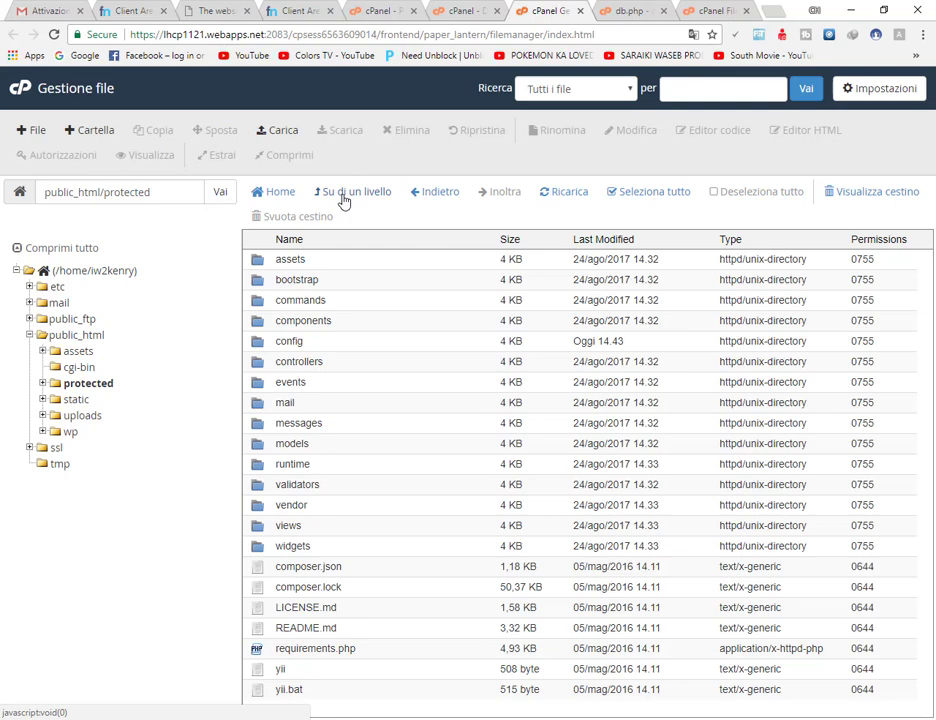
pyautogui.click(344, 197)
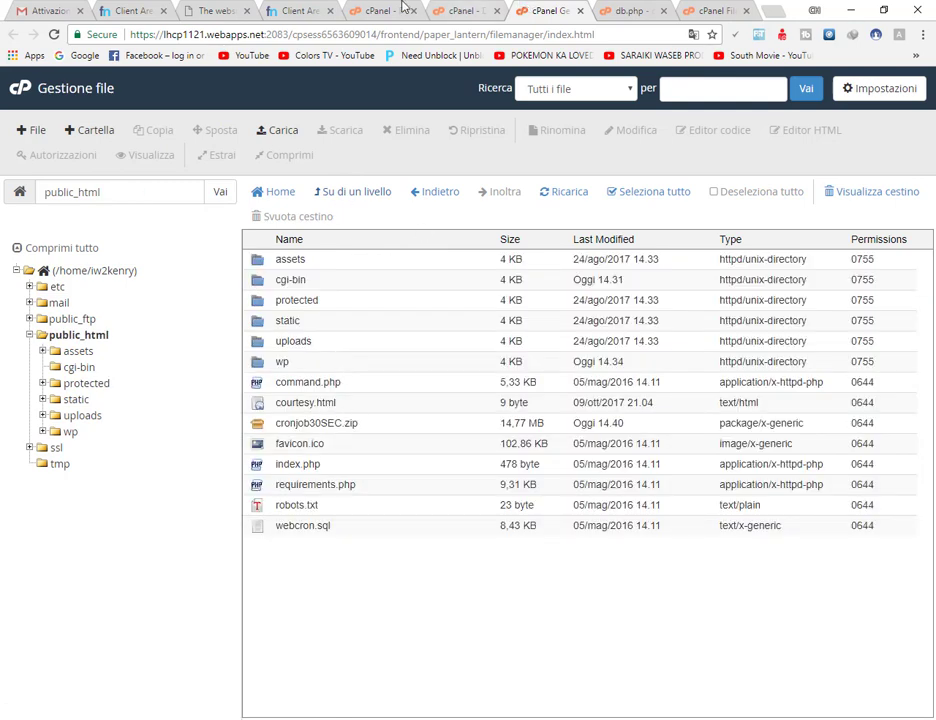
pyautogui.click(470, 9)
pyautogui.click(382, 10)
pyautogui.click(447, 8)
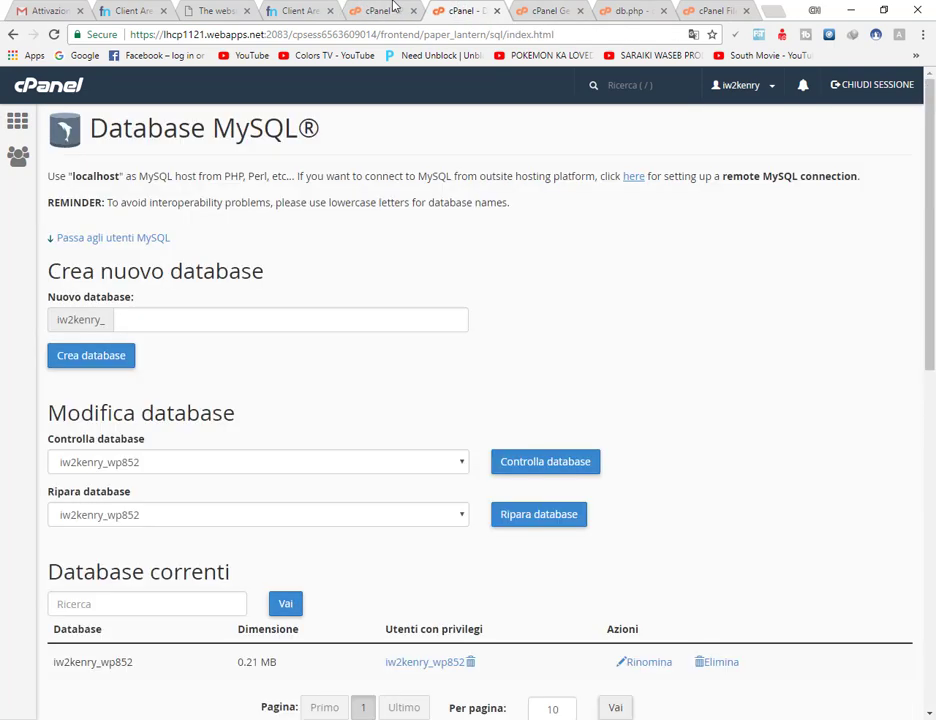
pyautogui.hotkey('ctrl', 'shift', 'Tab')
# Open phpMyAdmin in a new tab and select the site's database
pyautogui.rightClick(135, 385)
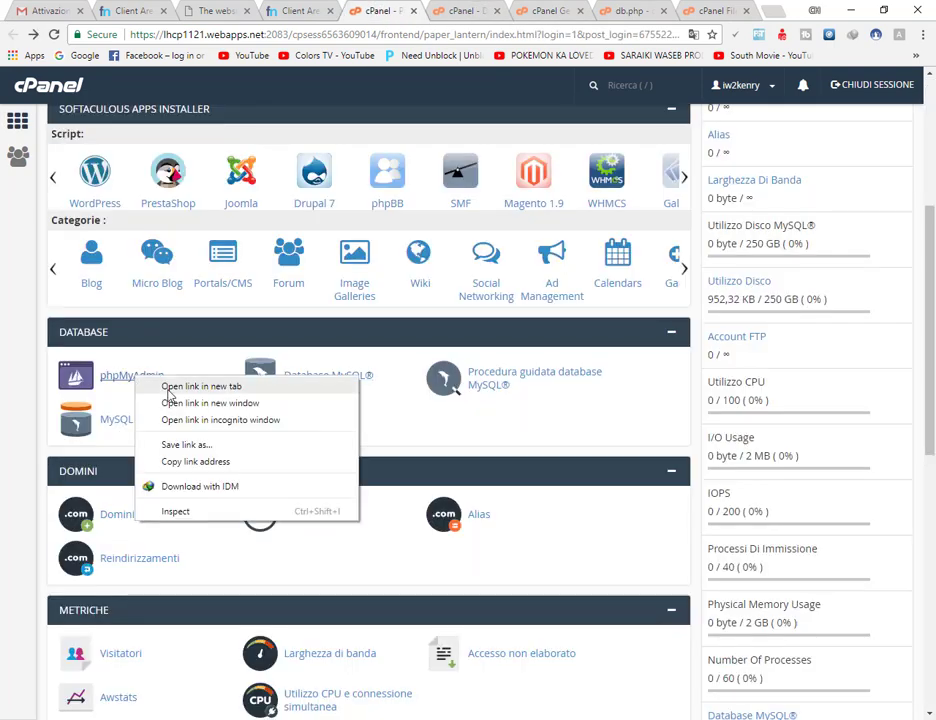
pyautogui.click(169, 389)
pyautogui.hotkey('ctrl', 'Tab')
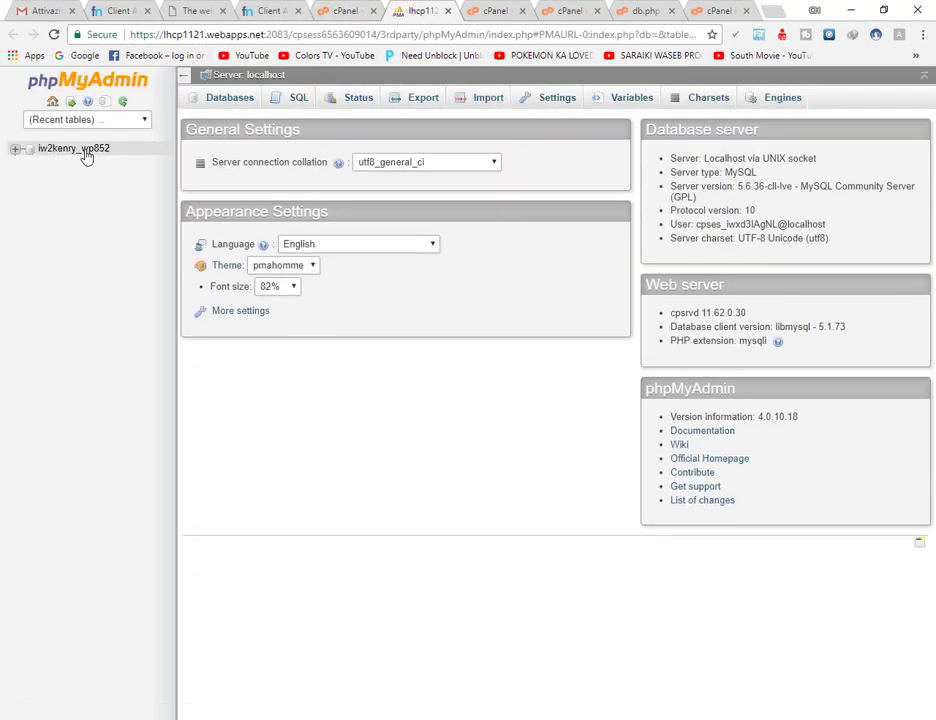
pyautogui.click(74, 150)
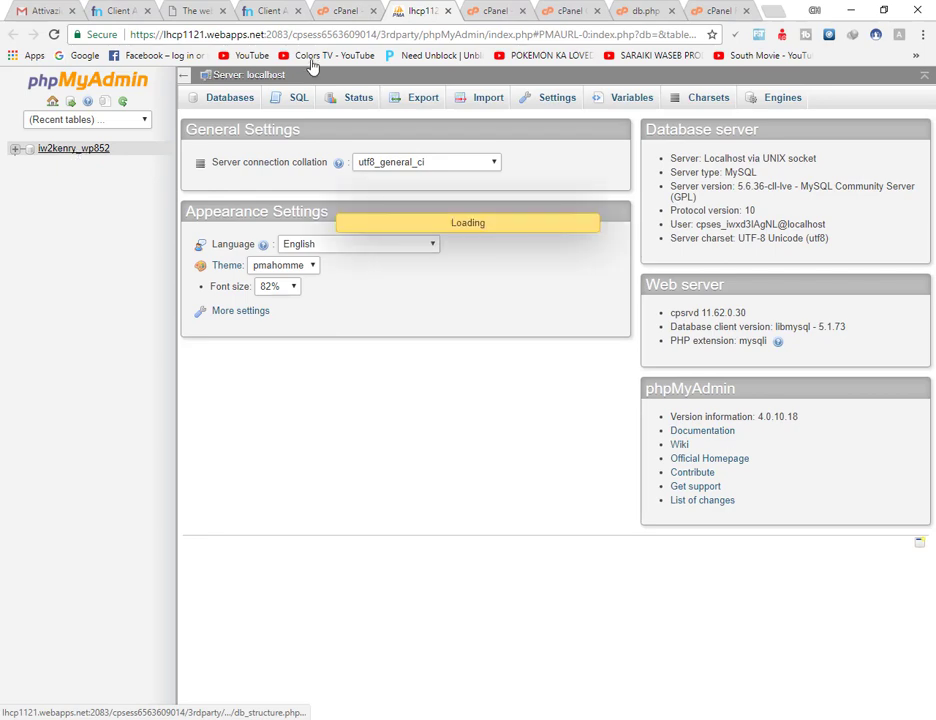
# Open webcron.sql from public_html in the File Manager text editor
pyautogui.click(495, 10)
pyautogui.click(548, 10)
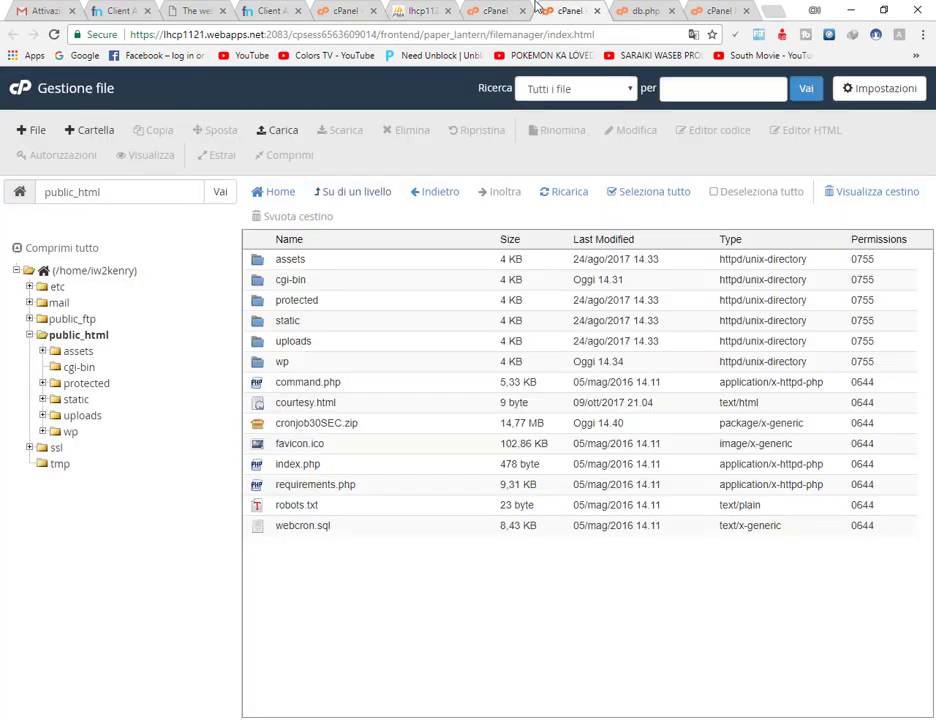
pyautogui.click(307, 532)
pyautogui.rightClick(307, 530)
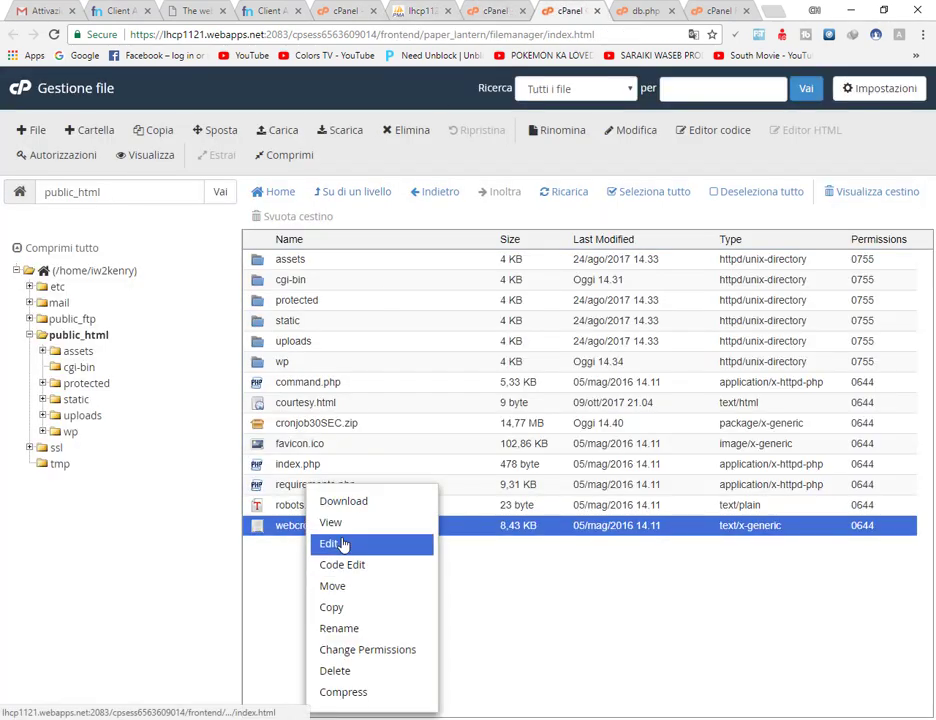
pyautogui.click(366, 487)
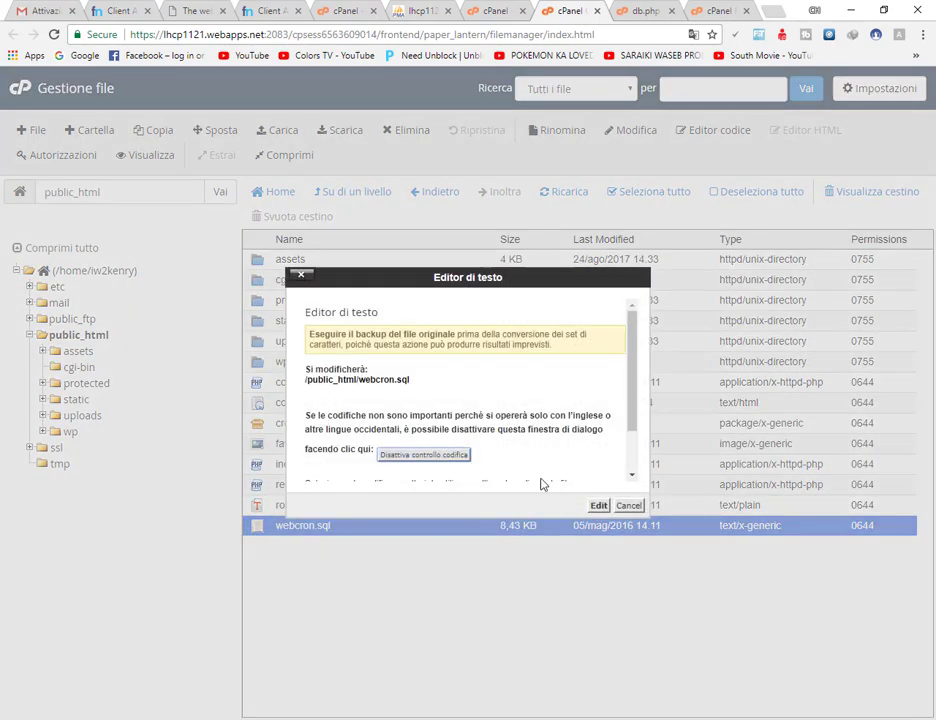
pyautogui.click(600, 506)
# Open phpMyAdmin's SQL editor and copy the entire webcron.sql dump from the editor tab
pyautogui.click(449, 11)
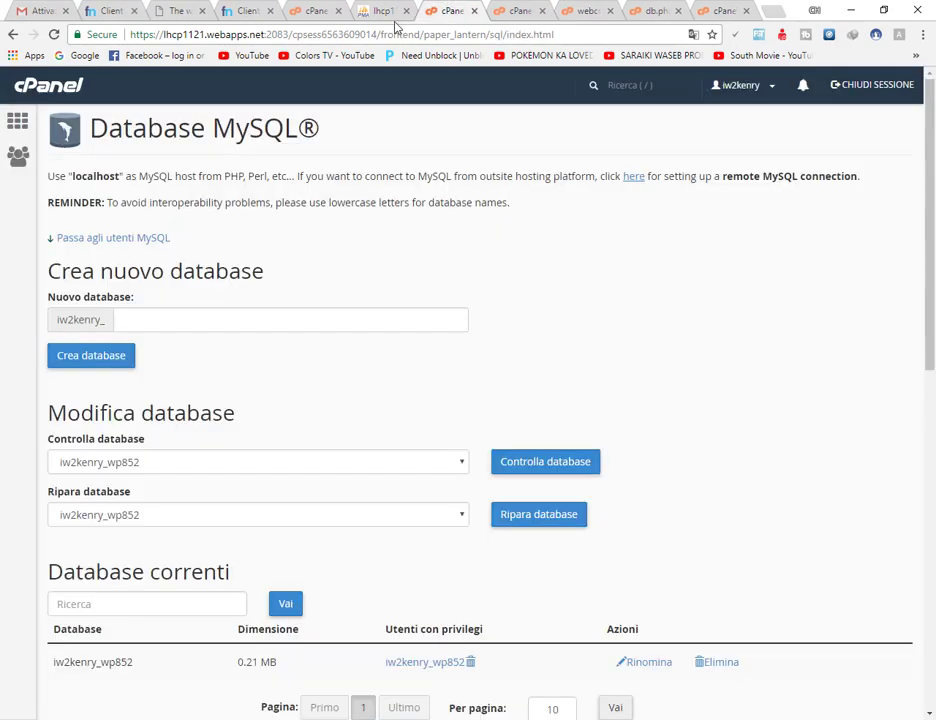
pyautogui.click(384, 11)
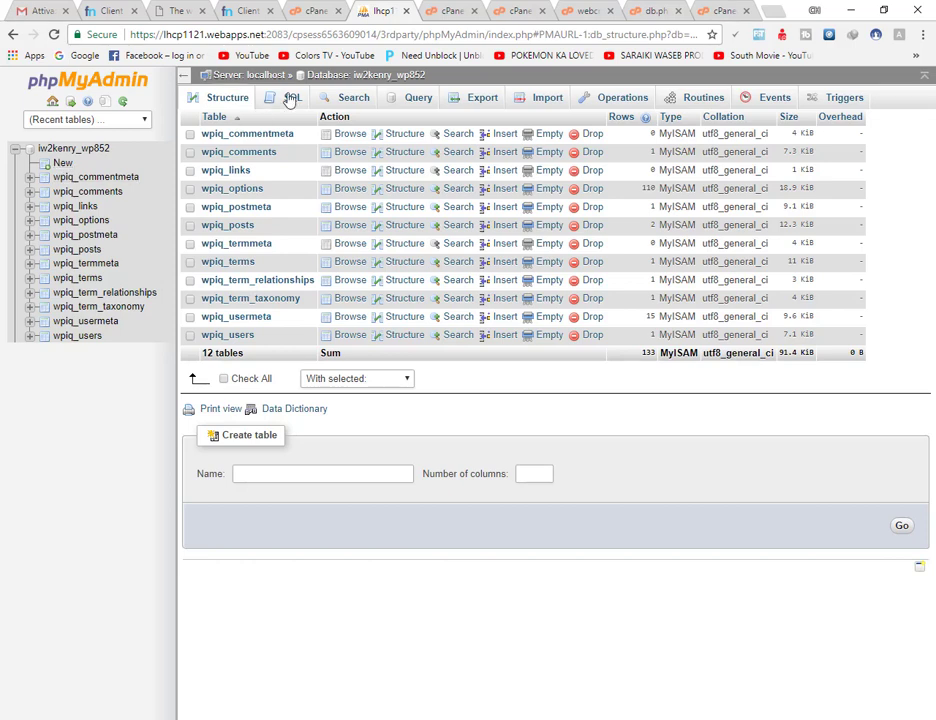
pyautogui.click(291, 97)
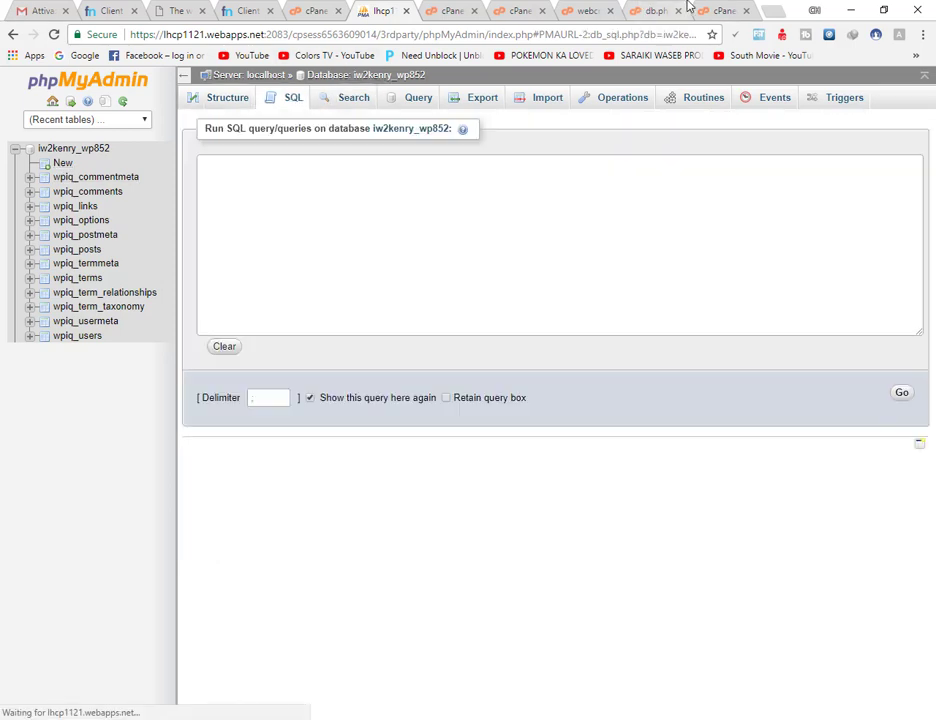
pyautogui.click(660, 10)
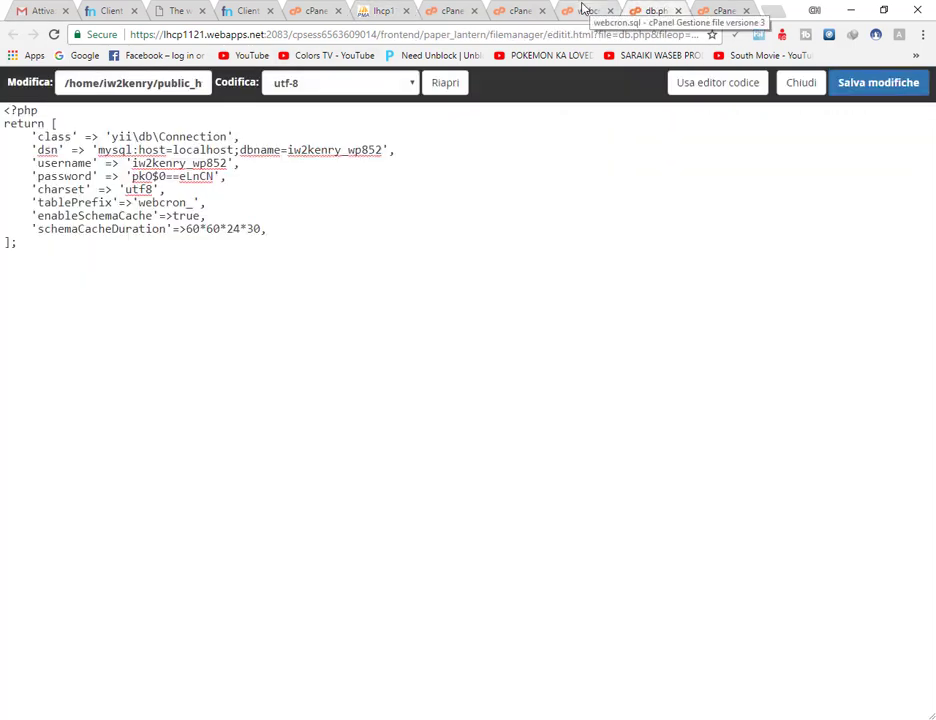
pyautogui.click(585, 10)
pyautogui.click(367, 230)
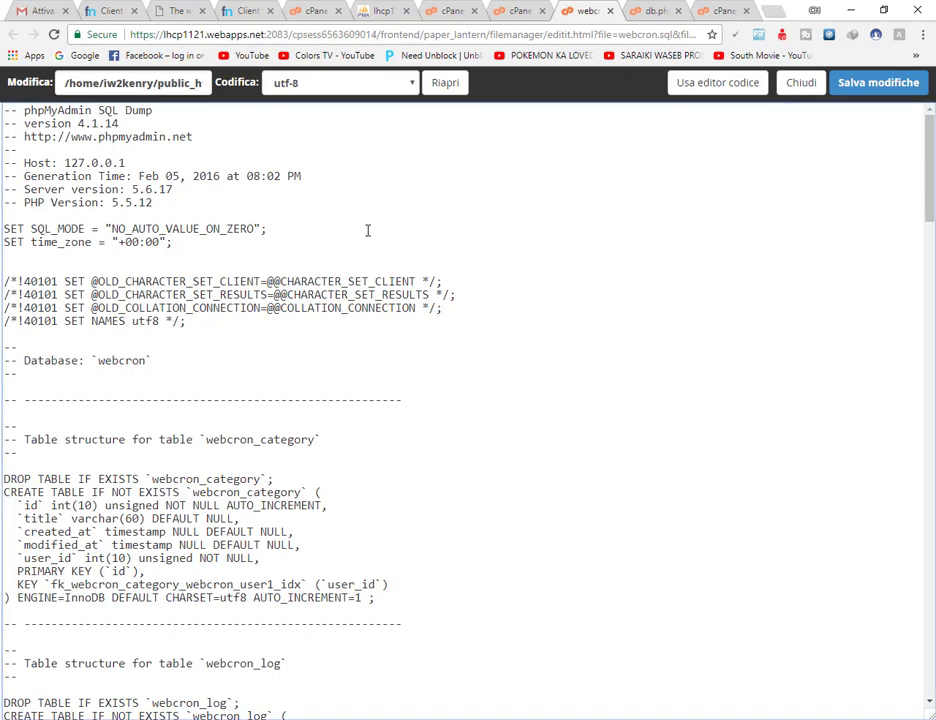
pyautogui.hotkey('ctrl', 'a')
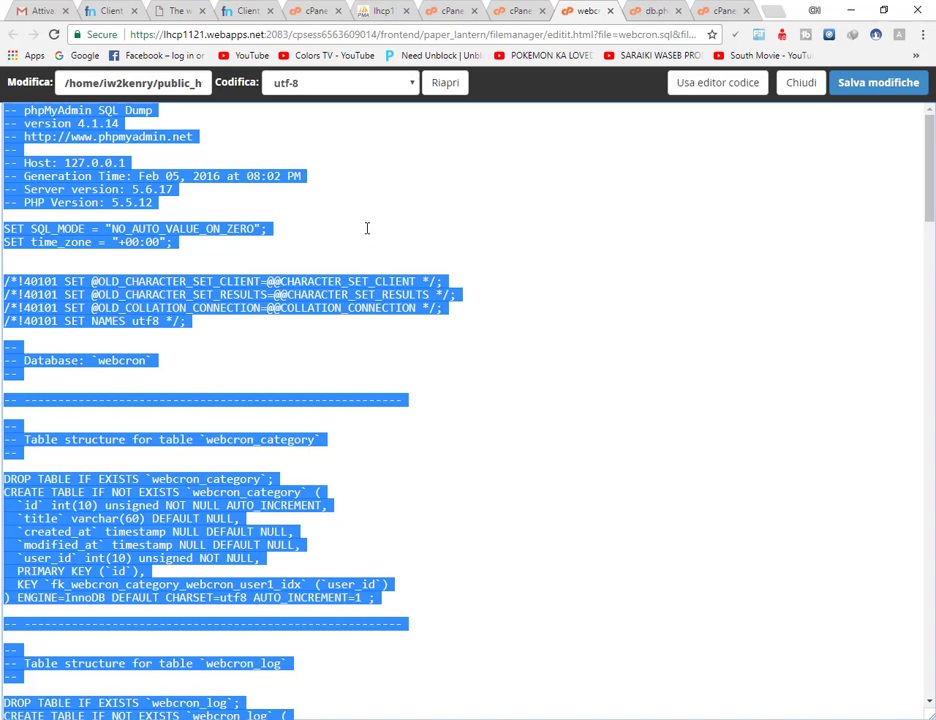
pyautogui.rightClick(367, 229)
pyautogui.click(405, 253)
# Paste the dump into the SQL query box and run it
pyautogui.click(378, 11)
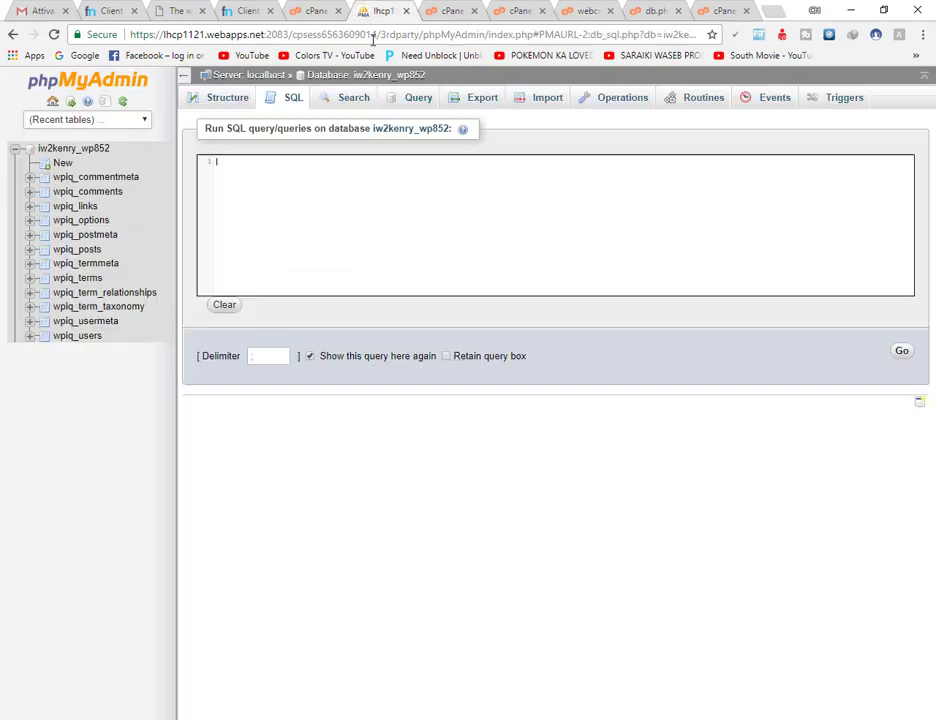
pyautogui.rightClick(375, 222)
pyautogui.click(430, 307)
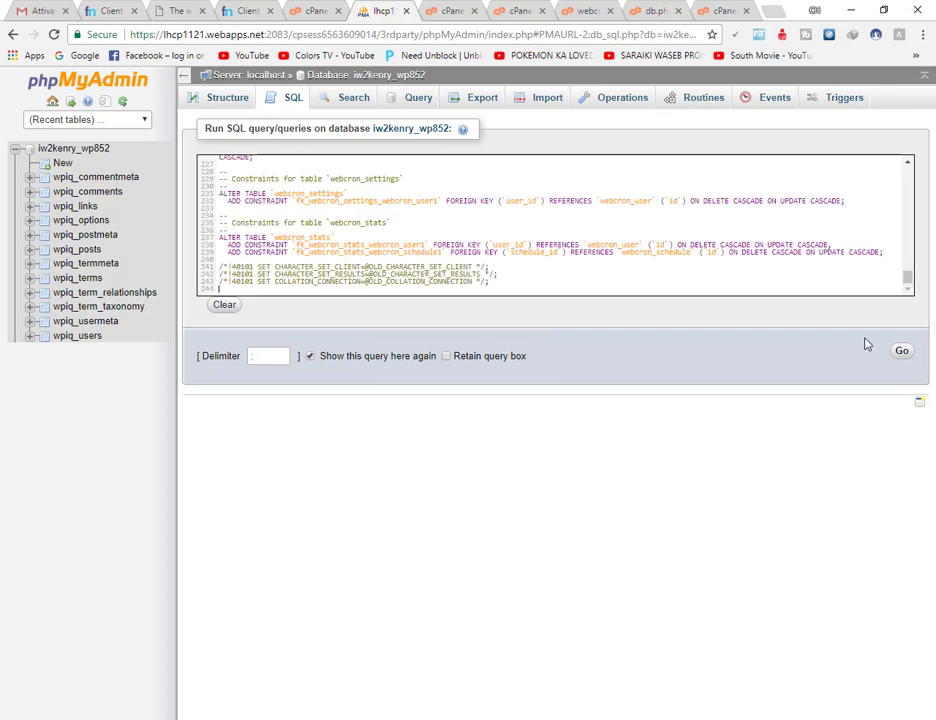
pyautogui.click(900, 355)
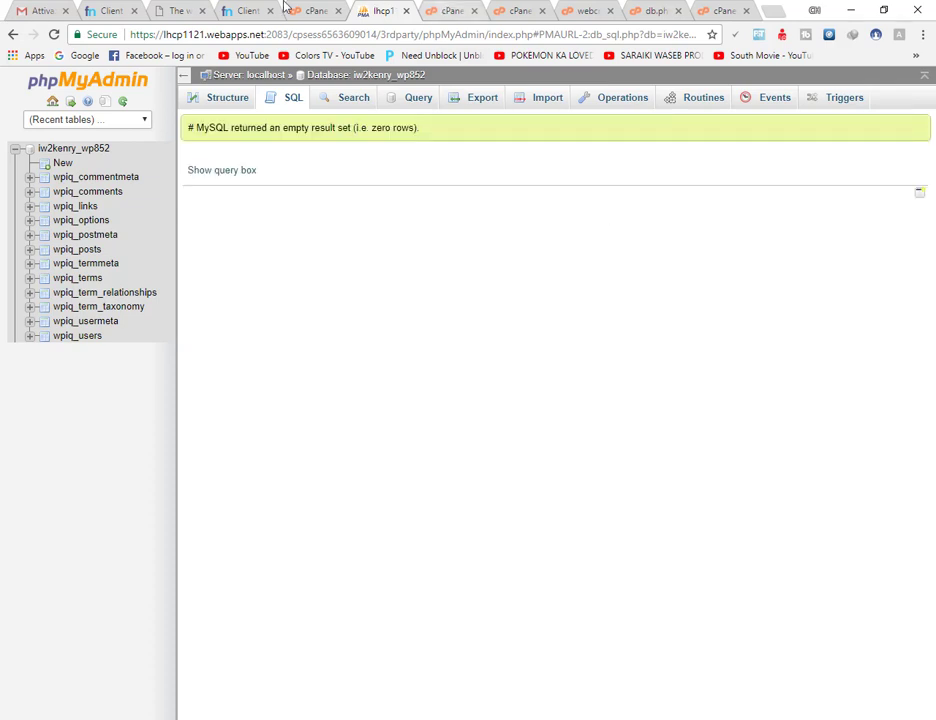
pyautogui.click(243, 11)
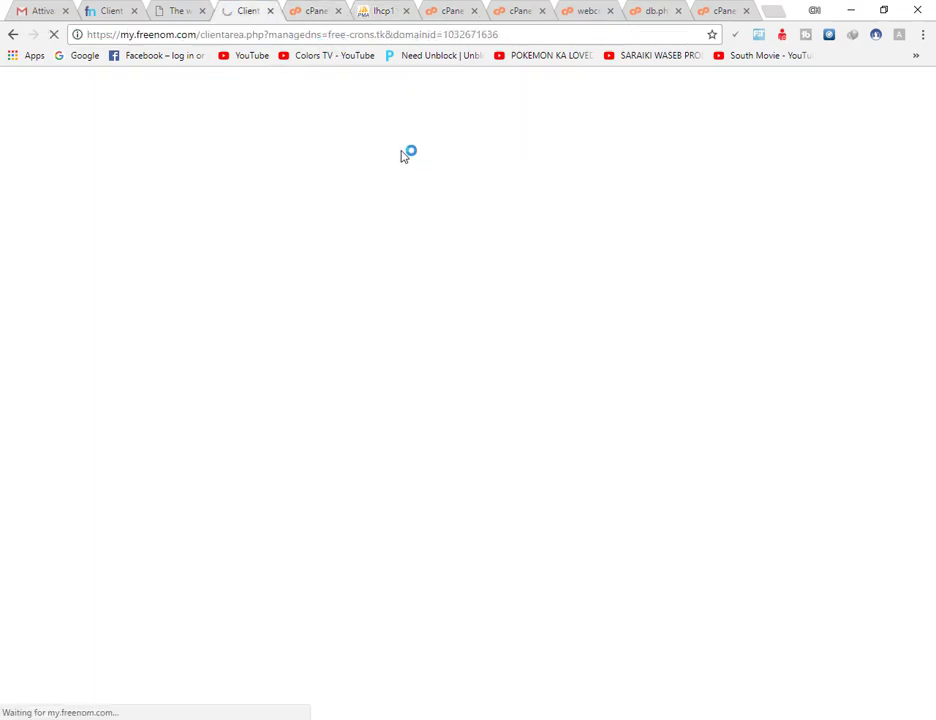
# Go to the Freenom DNS settings for toqeer-new-crons.tk
pyautogui.click(312, 10)
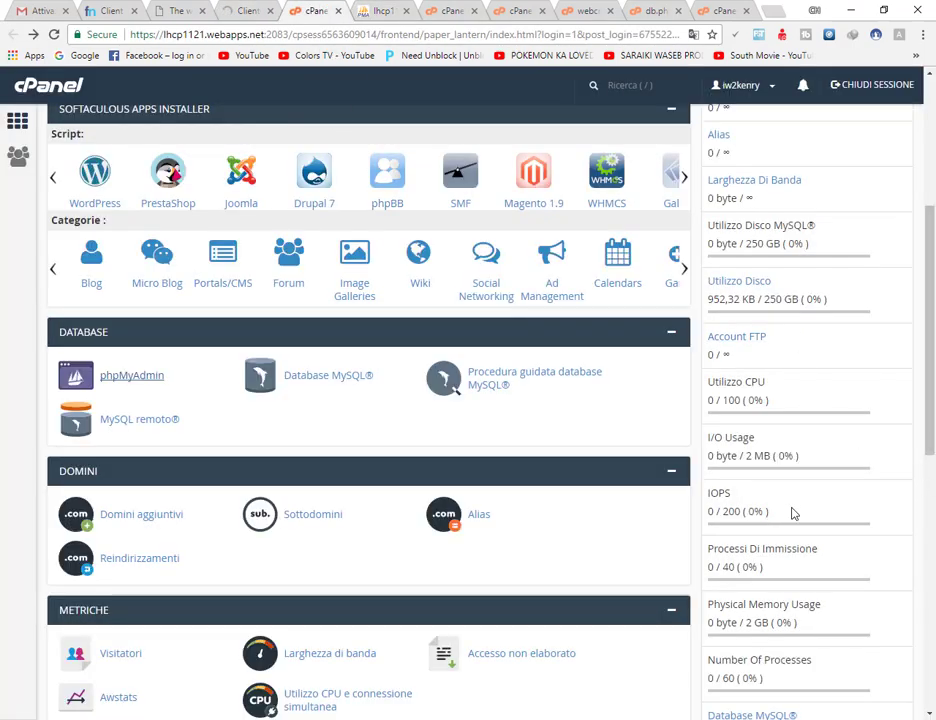
pyautogui.scroll(-2, 779, 554)
pyautogui.scroll(3, 790, 420)
pyautogui.scroll(3, 794, 399)
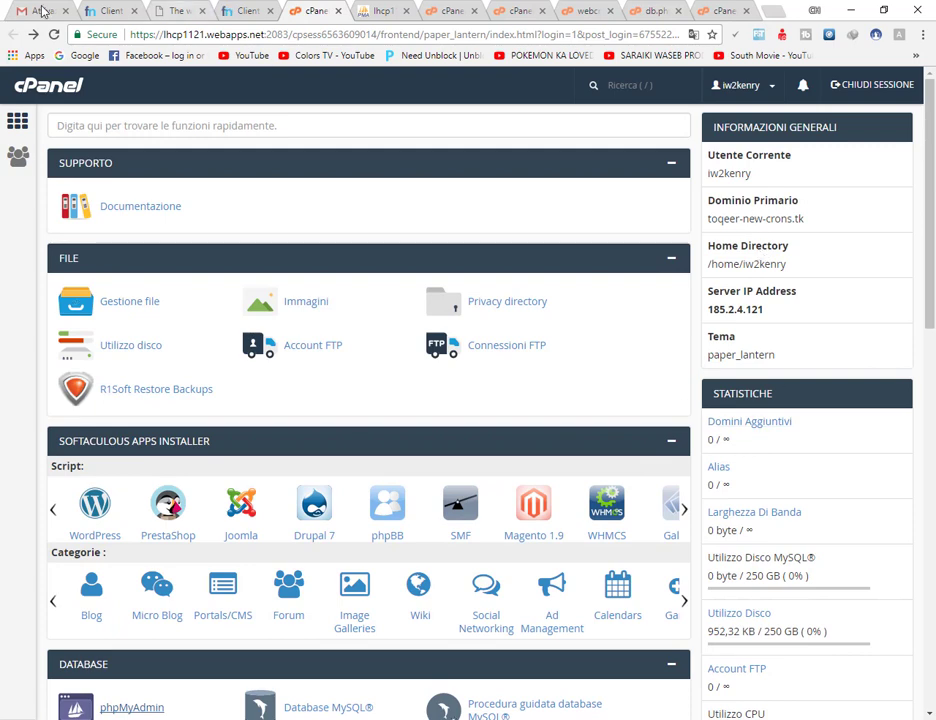
pyautogui.click(240, 10)
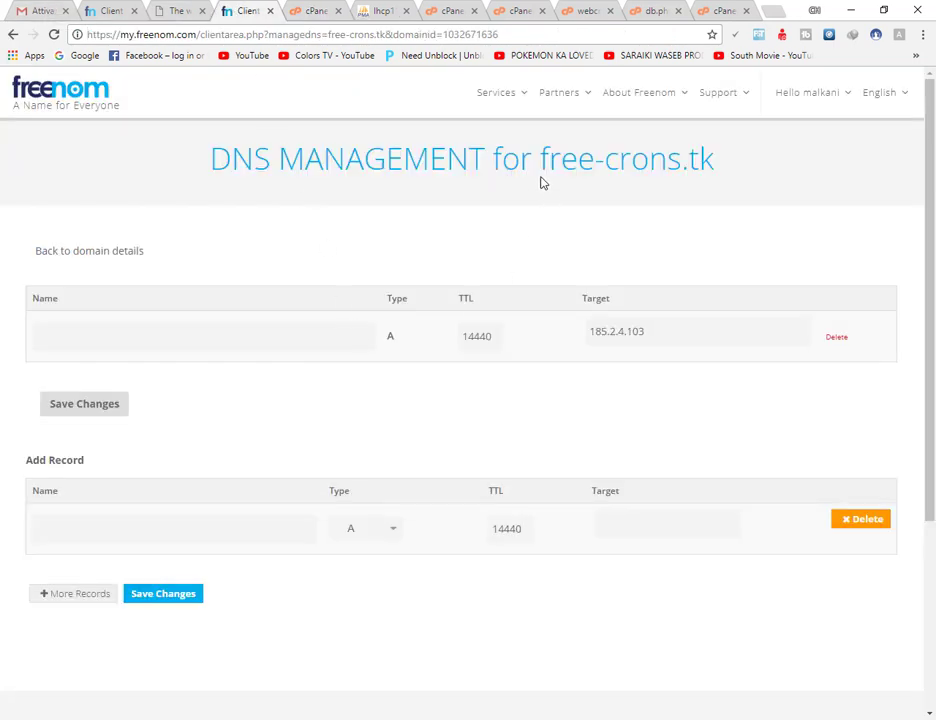
pyautogui.scroll(-2, 238, 260)
pyautogui.hotkey('ctrl', '2')
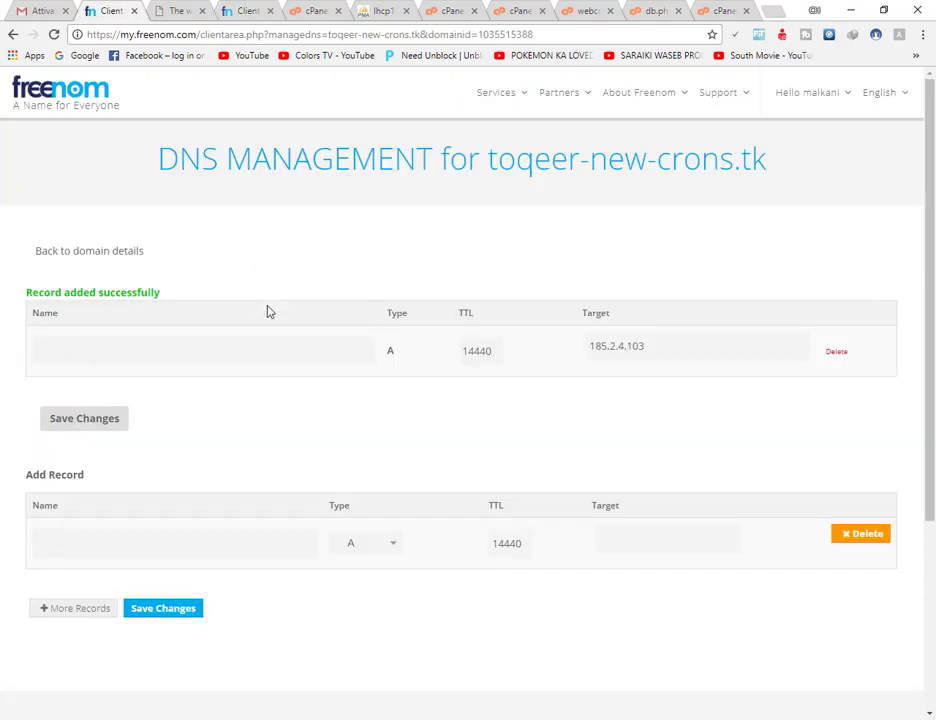
# Open toqeer-new-crons.tk in a new tab and see its server-not-configured error
pyautogui.moveTo(485, 157); pyautogui.dragTo(766, 158)
pyautogui.rightClick(689, 158)
pyautogui.click(711, 183)
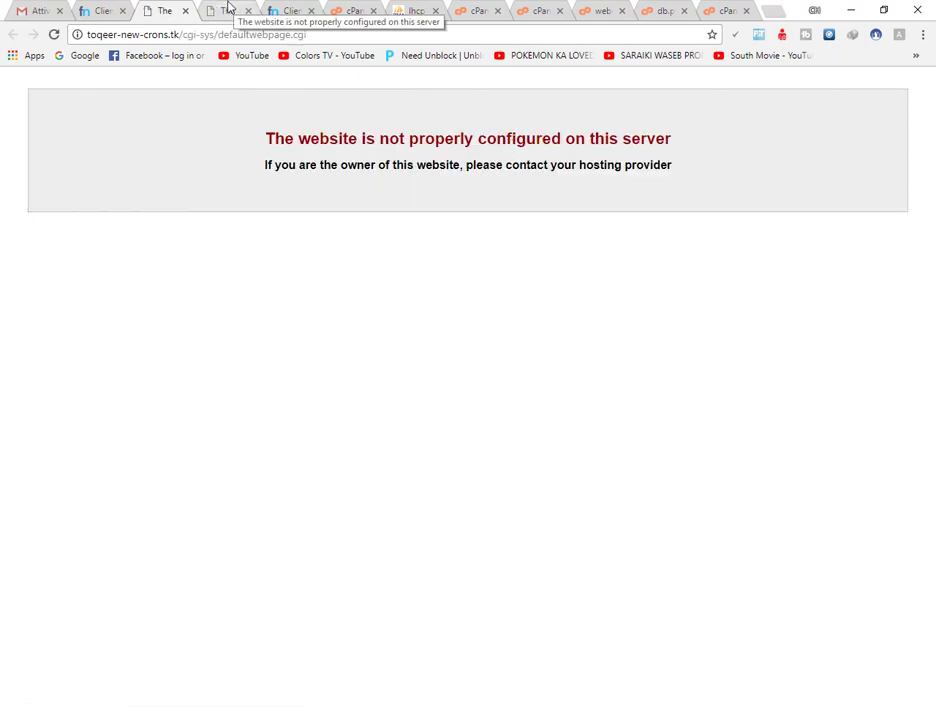
pyautogui.click(226, 9)
pyautogui.click(470, 9)
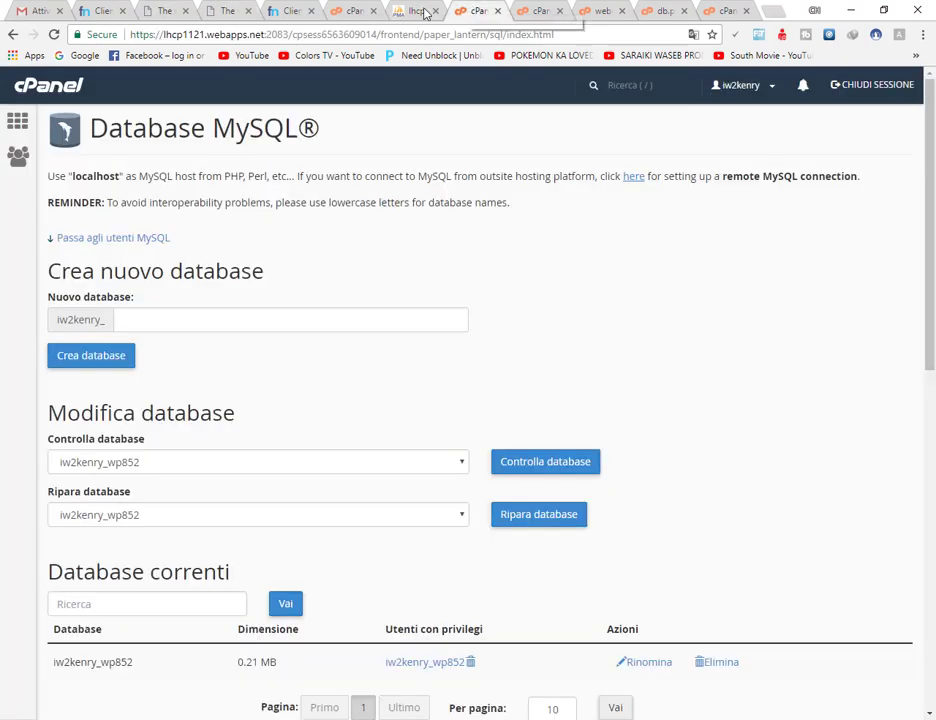
pyautogui.click(300, 10)
pyautogui.click(160, 10)
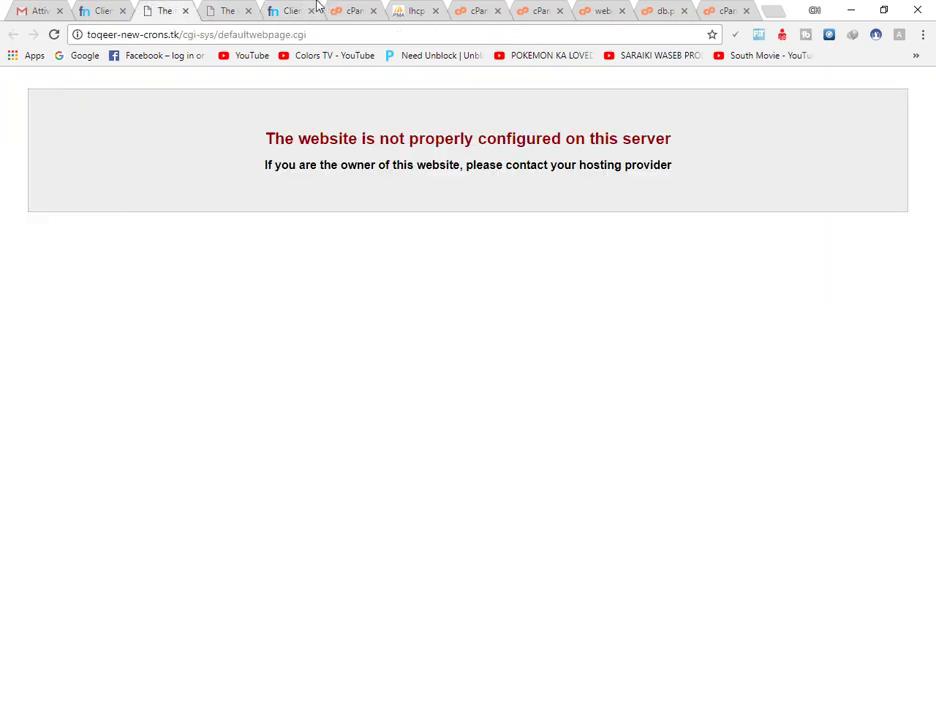
pyautogui.click(283, 9)
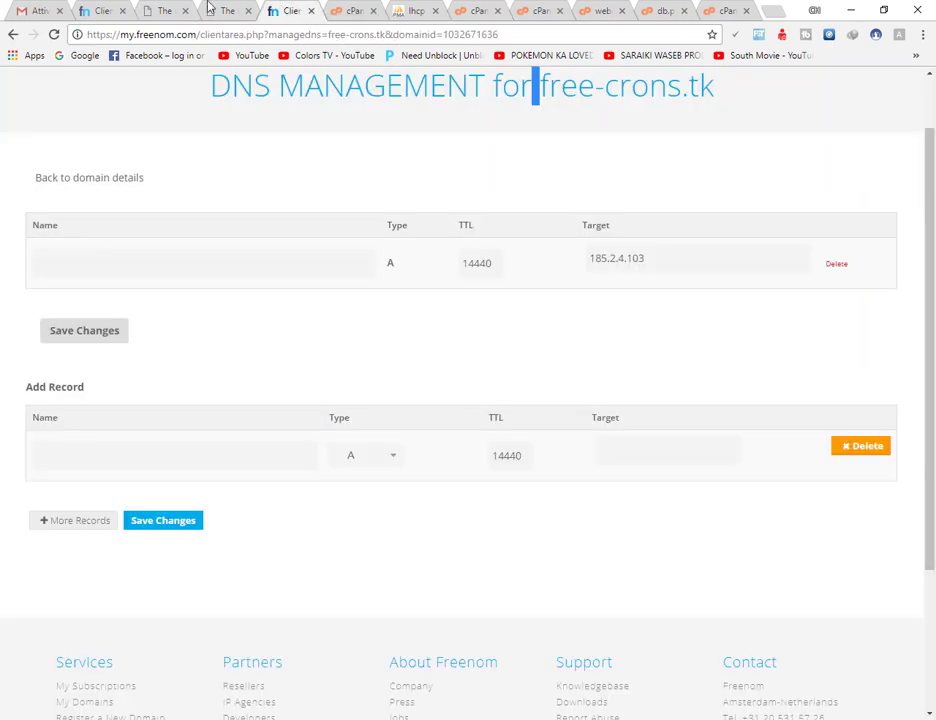
pyautogui.click(58, 8)
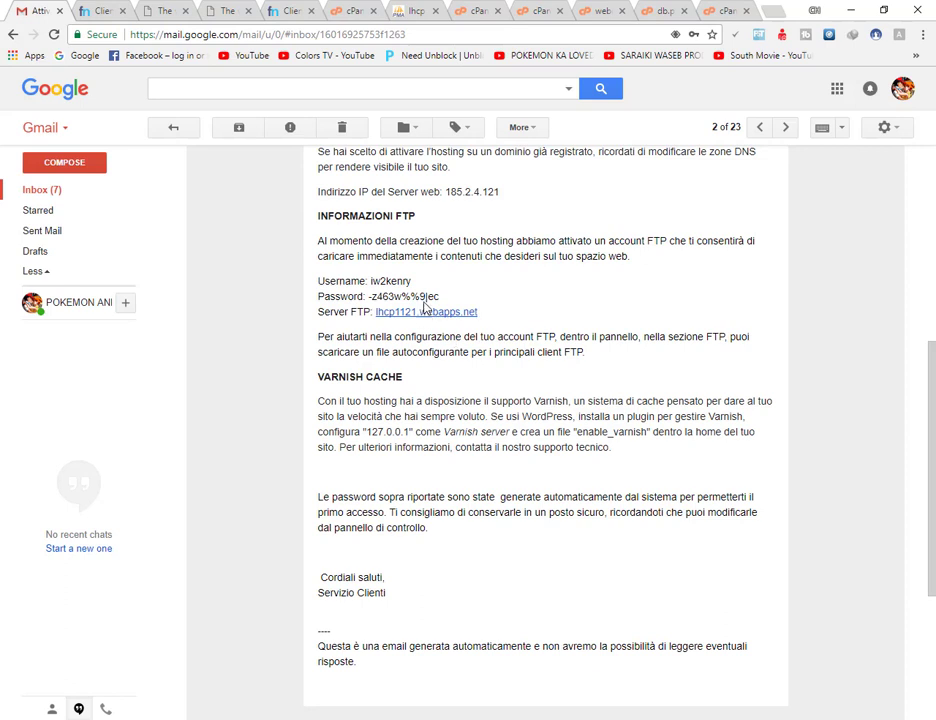
# Replace the A record target 185.2.4.103 with server IP 185.2.4.121 from the hosting email
pyautogui.moveTo(499, 191); pyautogui.dragTo(448, 193)
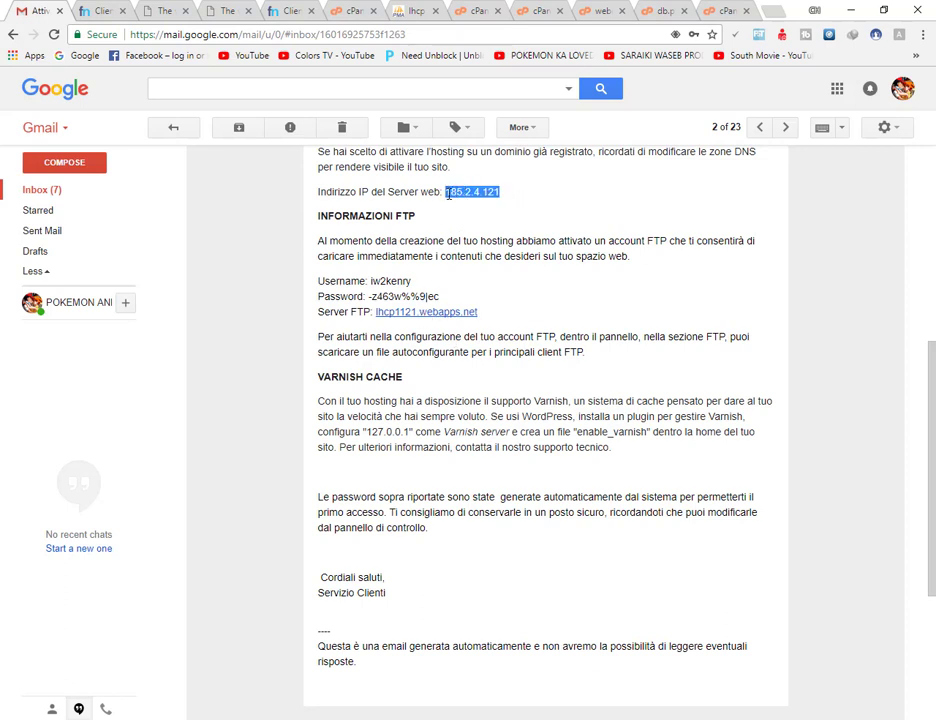
pyautogui.click(110, 8)
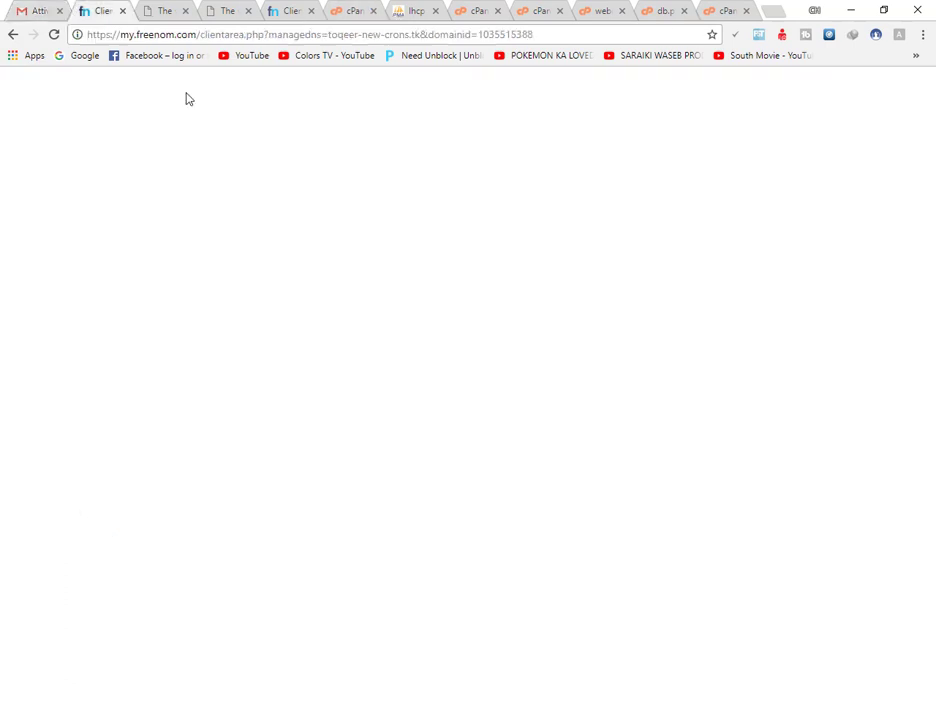
pyautogui.tripleClick(642, 347)
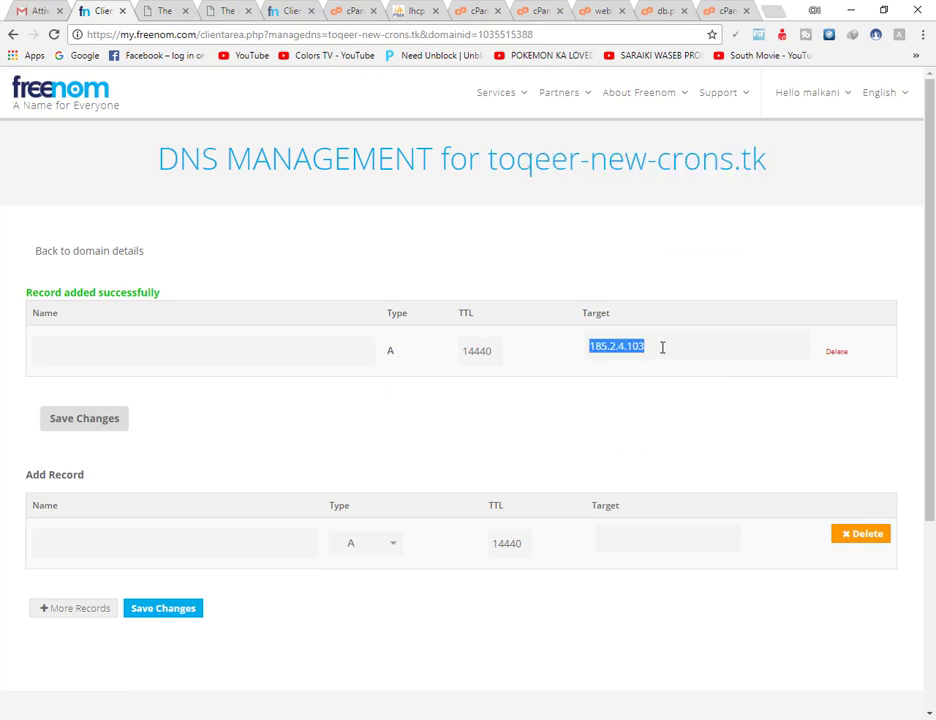
pyautogui.hotkey('ctrl', 'v')
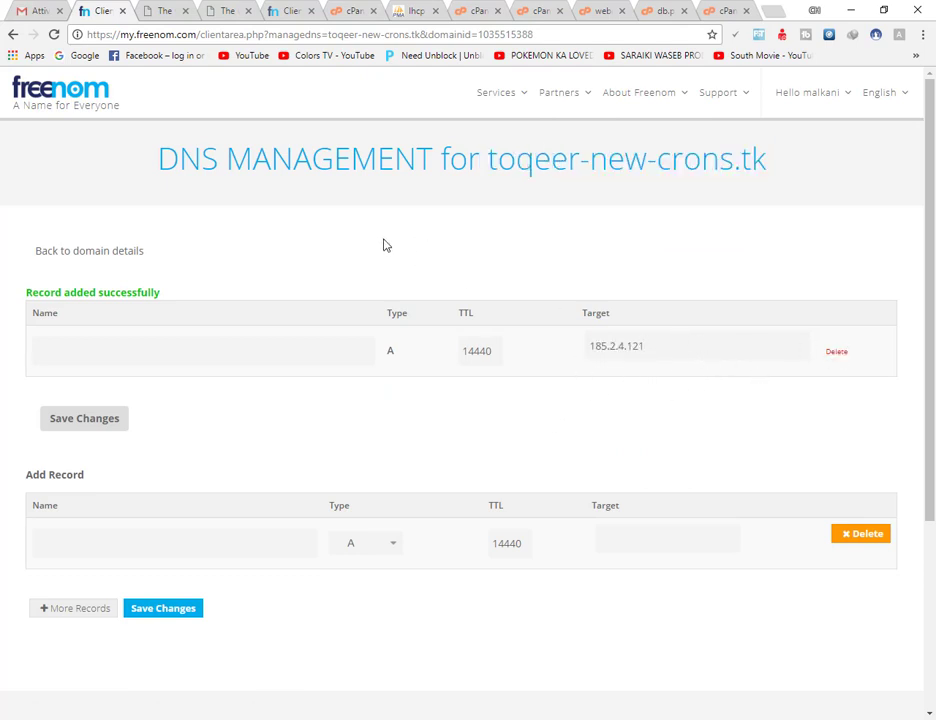
# Delete toqeer-new-crons.tk's existing A record, then open and close a stray Google tab
pyautogui.click(837, 357)
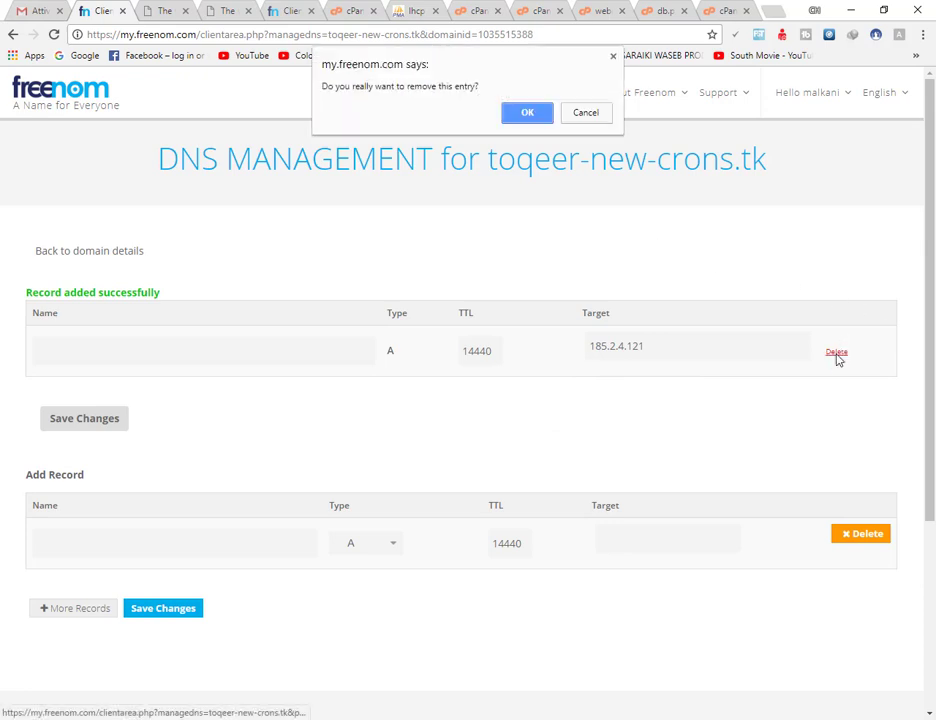
pyautogui.click(512, 113)
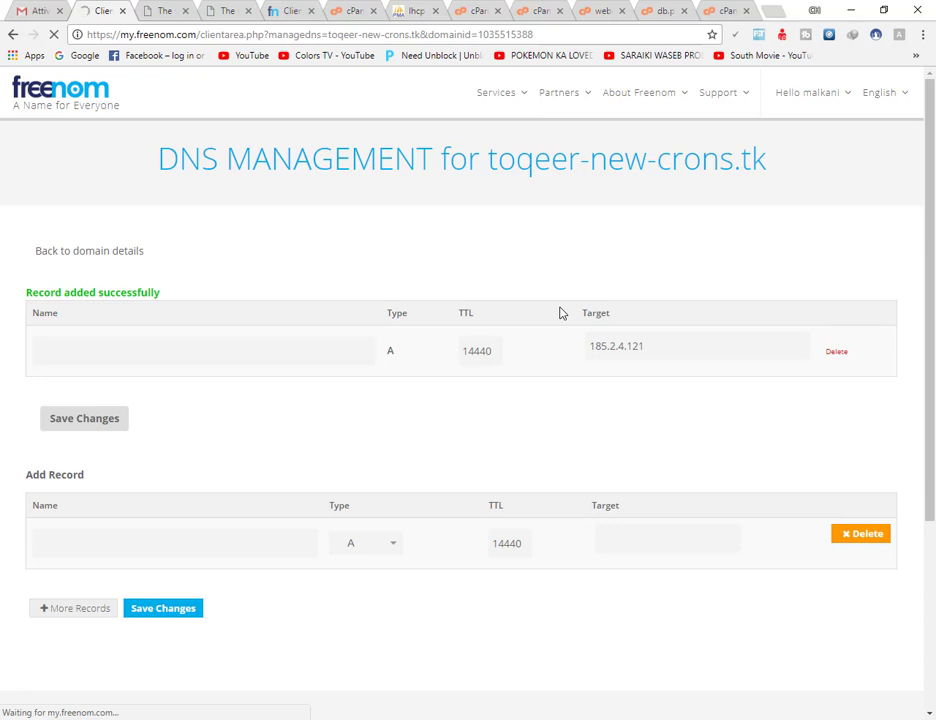
pyautogui.rightClick(112, 57)
pyautogui.rightClick(80, 57)
pyautogui.click(110, 65)
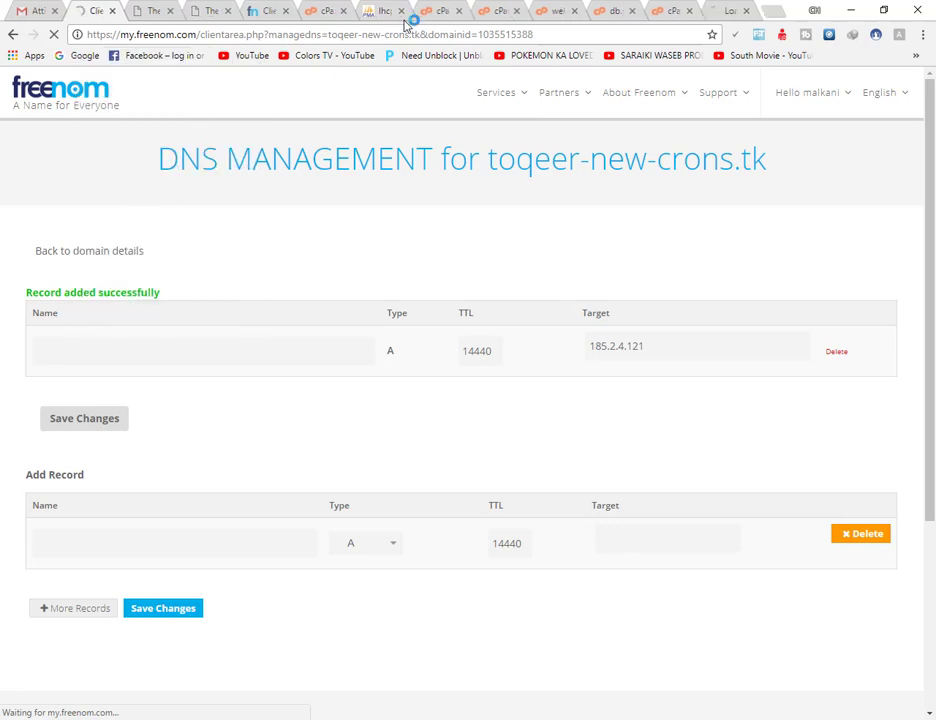
pyautogui.click(738, 11)
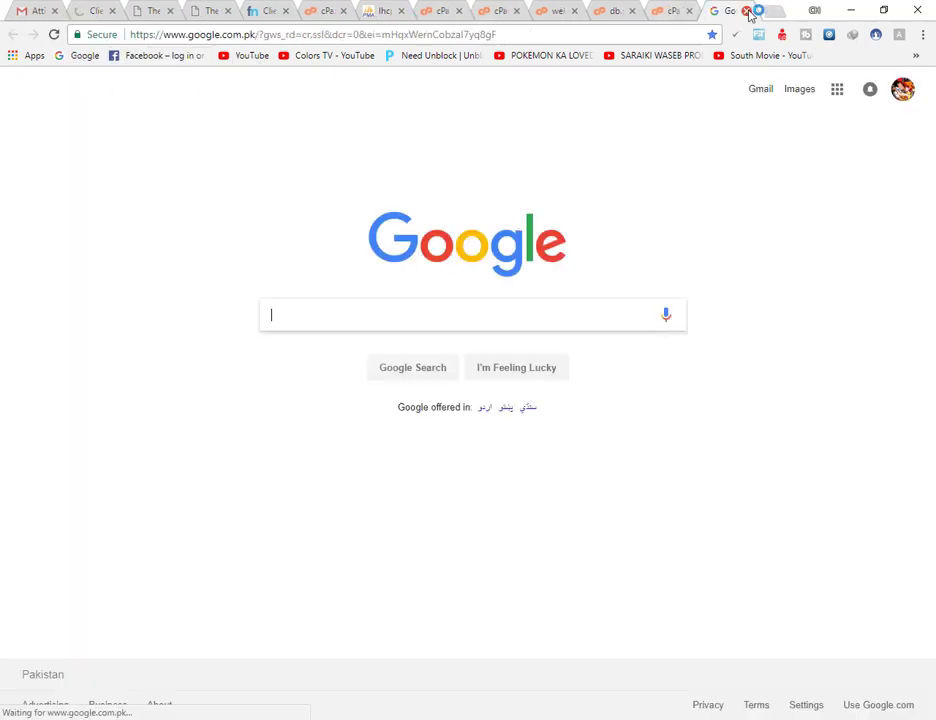
pyautogui.click(747, 11)
pyautogui.click(100, 11)
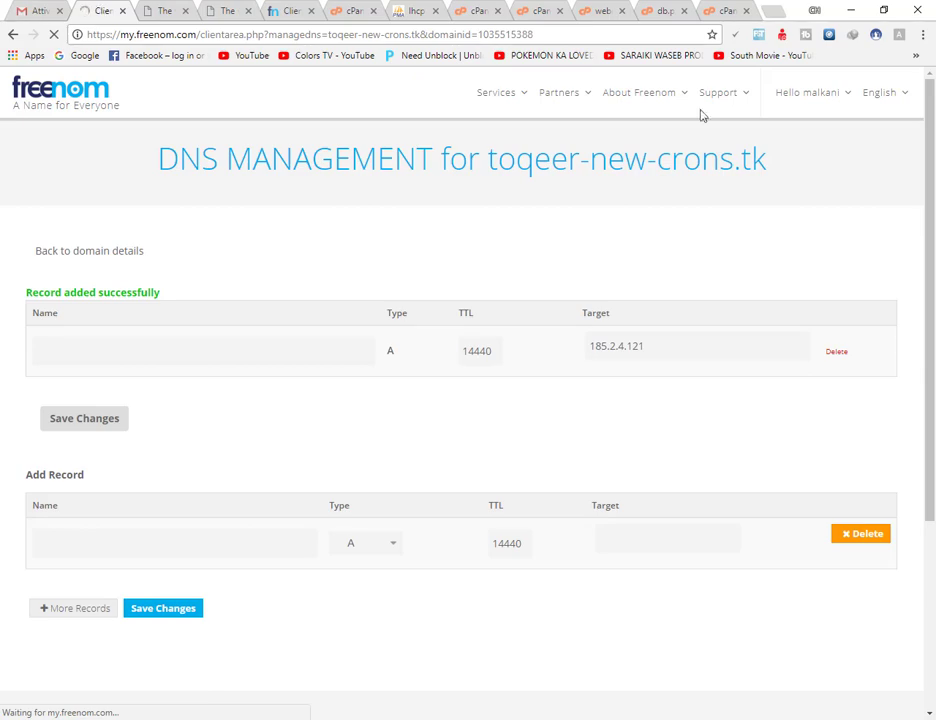
pyautogui.click(750, 18)
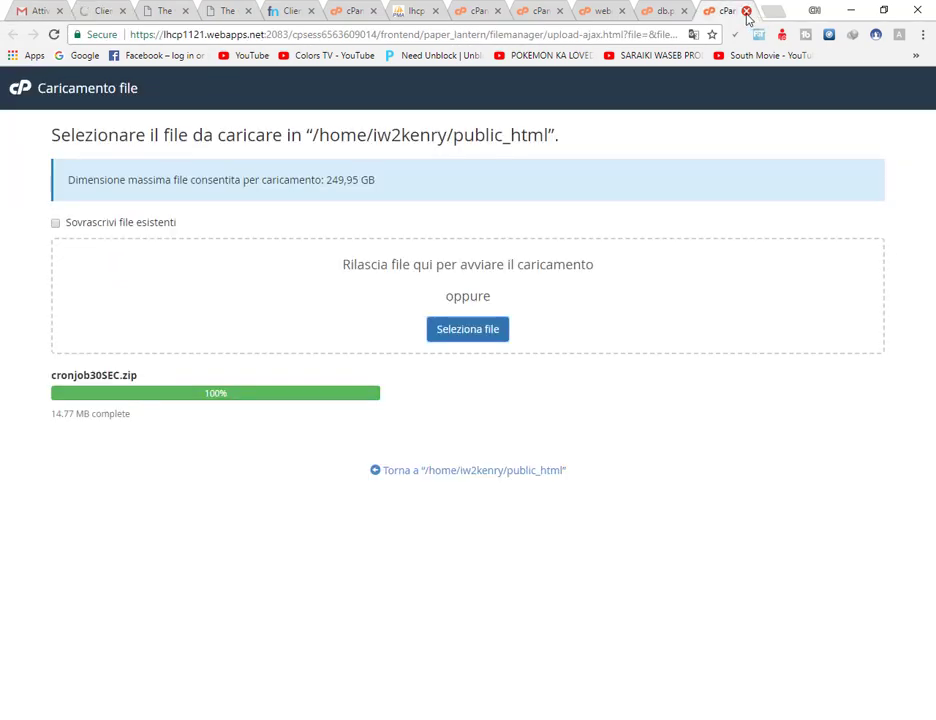
# Close the finished upload tab and the db.php editor tab
pyautogui.click(746, 11)
pyautogui.click(747, 12)
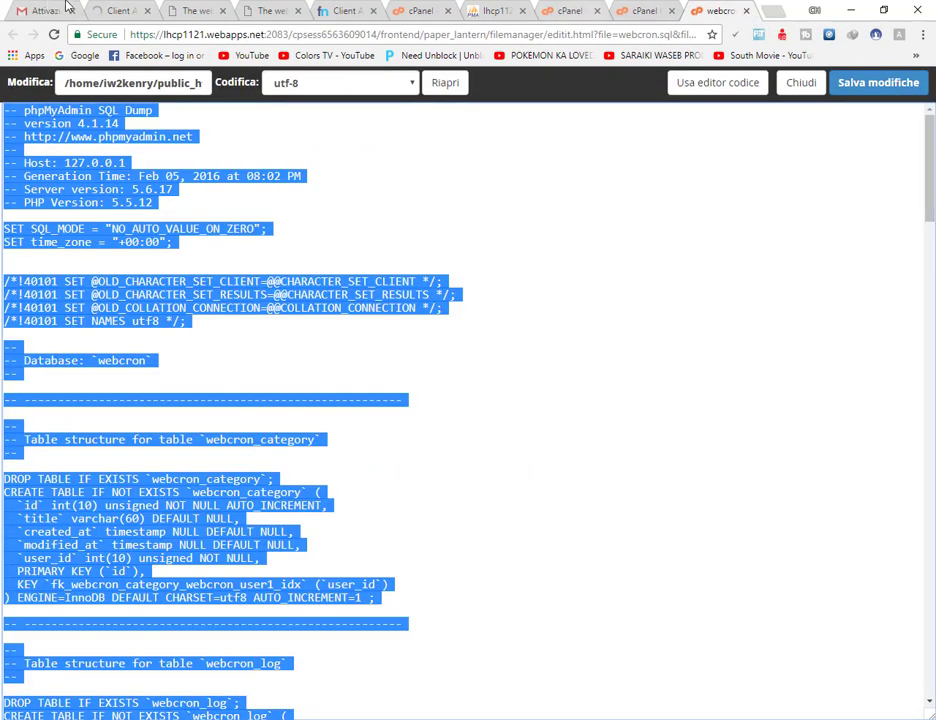
pyautogui.click(120, 9)
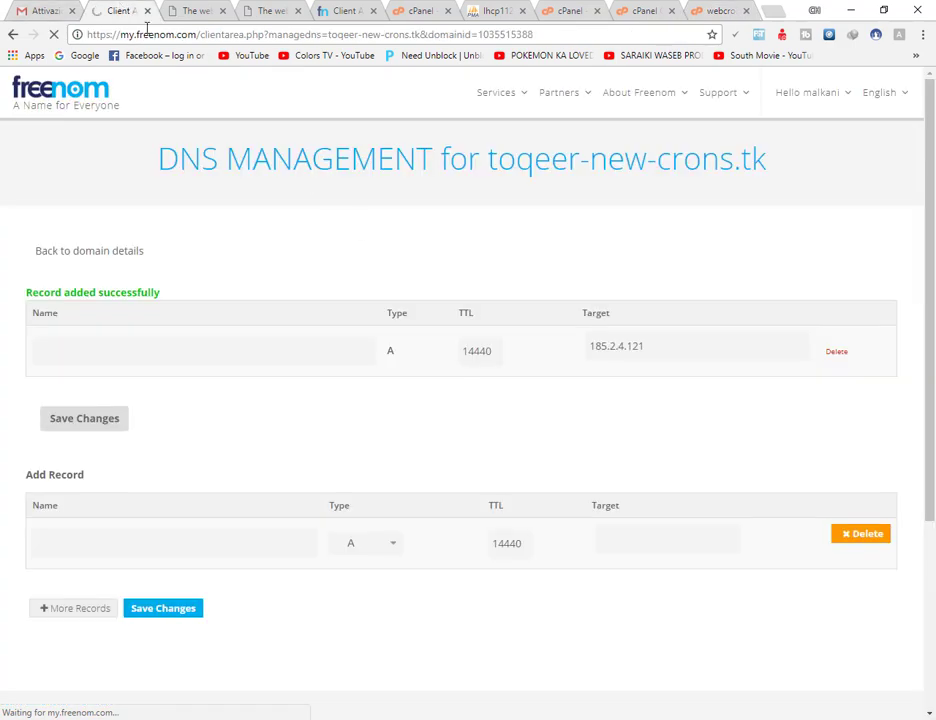
# Load freenom.com in the error tab and paste 185.2.4.121 into the new record's Target
pyautogui.click(195, 11)
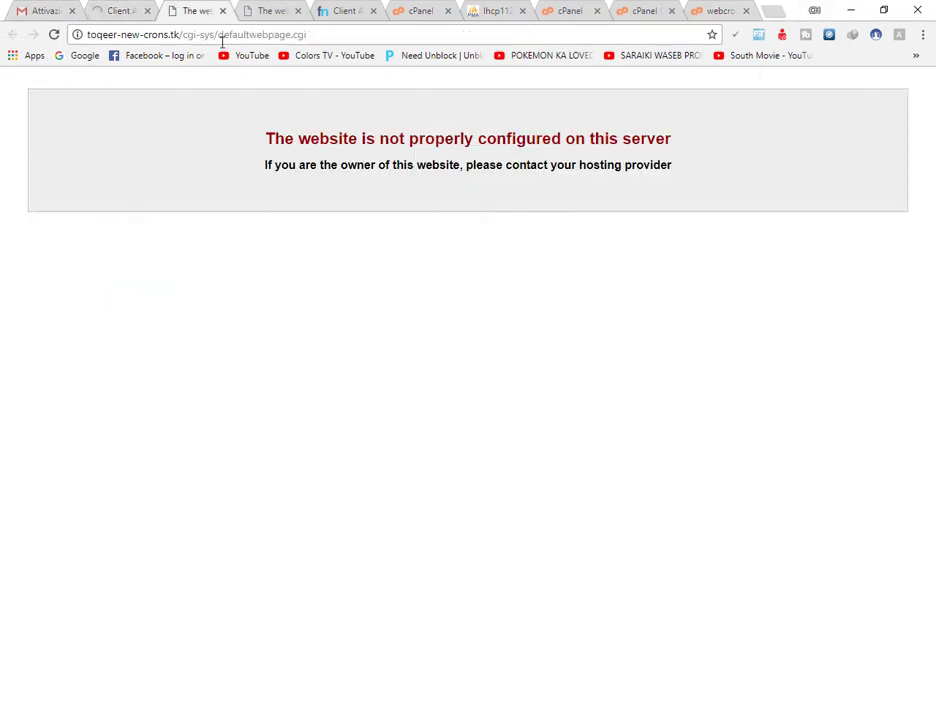
pyautogui.click(222, 38)
pyautogui.write('freenom.com')
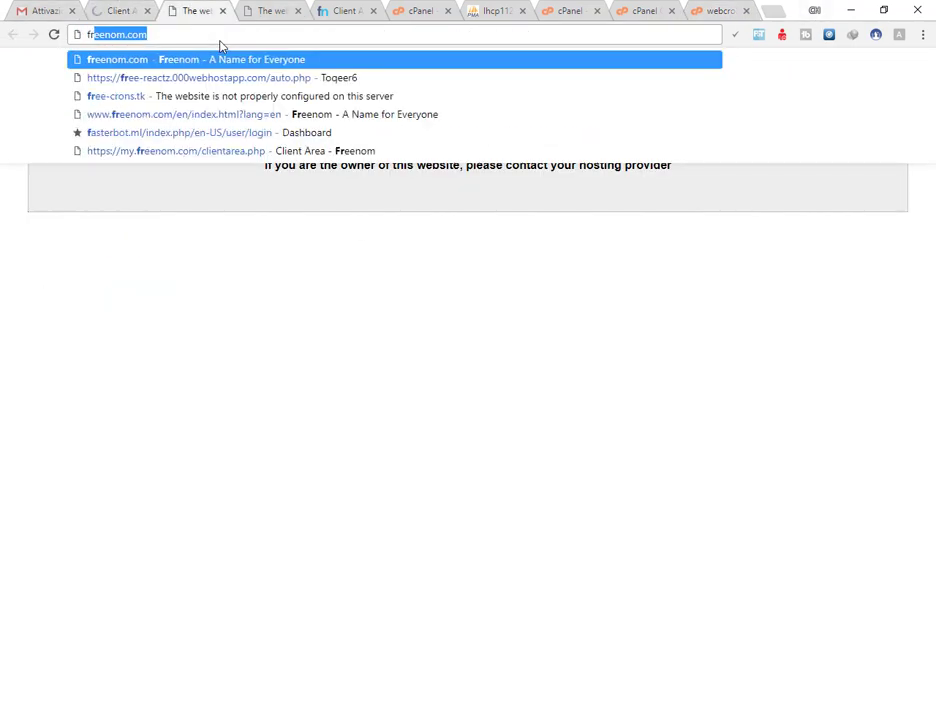
pyautogui.press('Return')
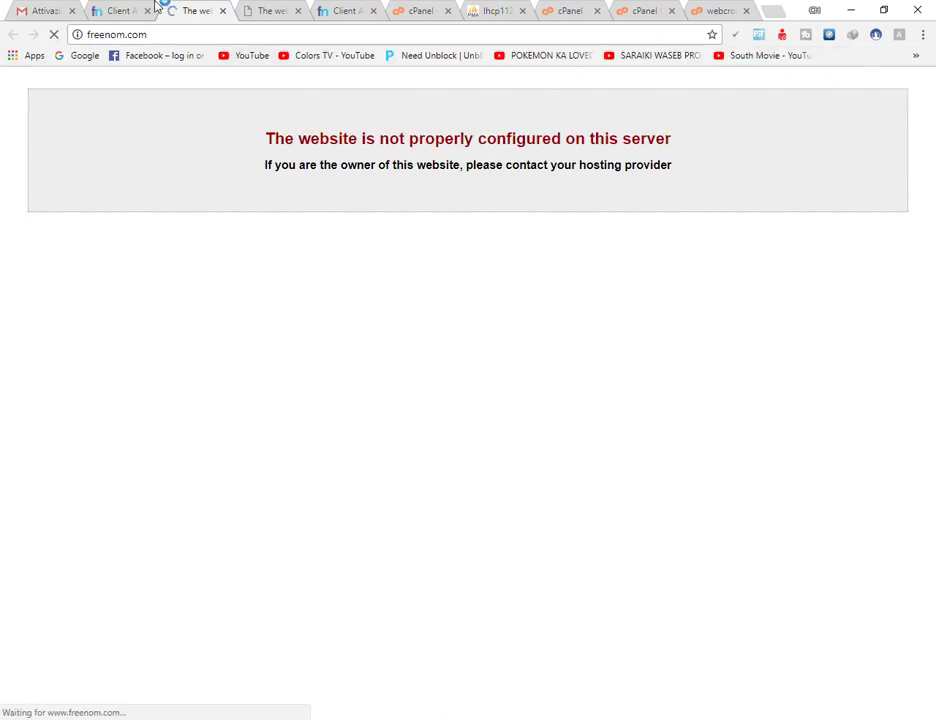
pyautogui.click(120, 10)
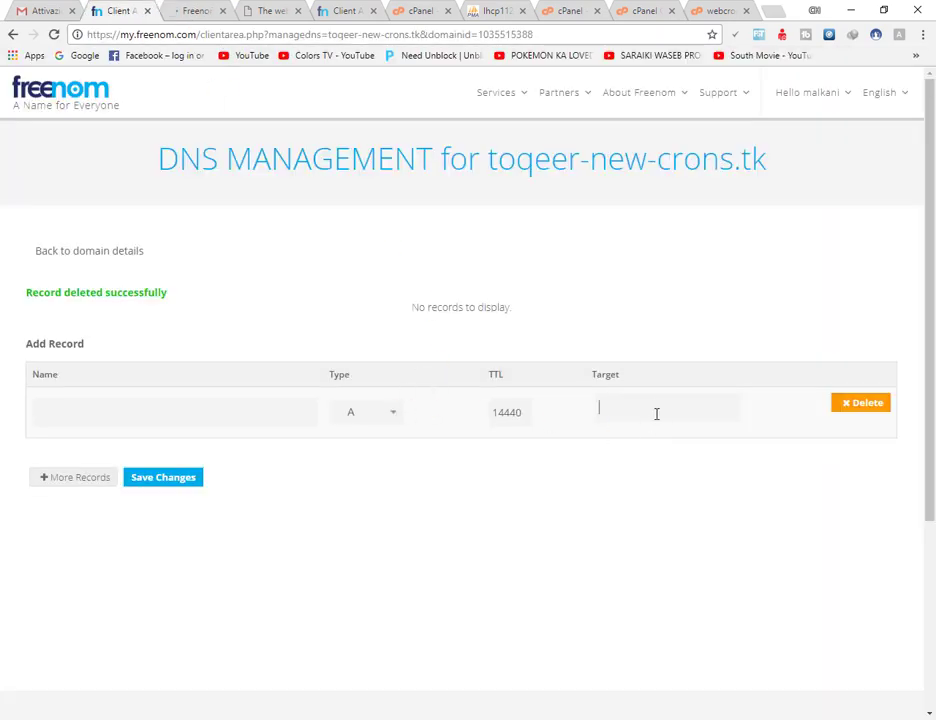
pyautogui.write('185.2.4.121')
# Copy the server IP 185.2.4.121 from the hosting email for use in Freenom
pyautogui.click(55, 10)
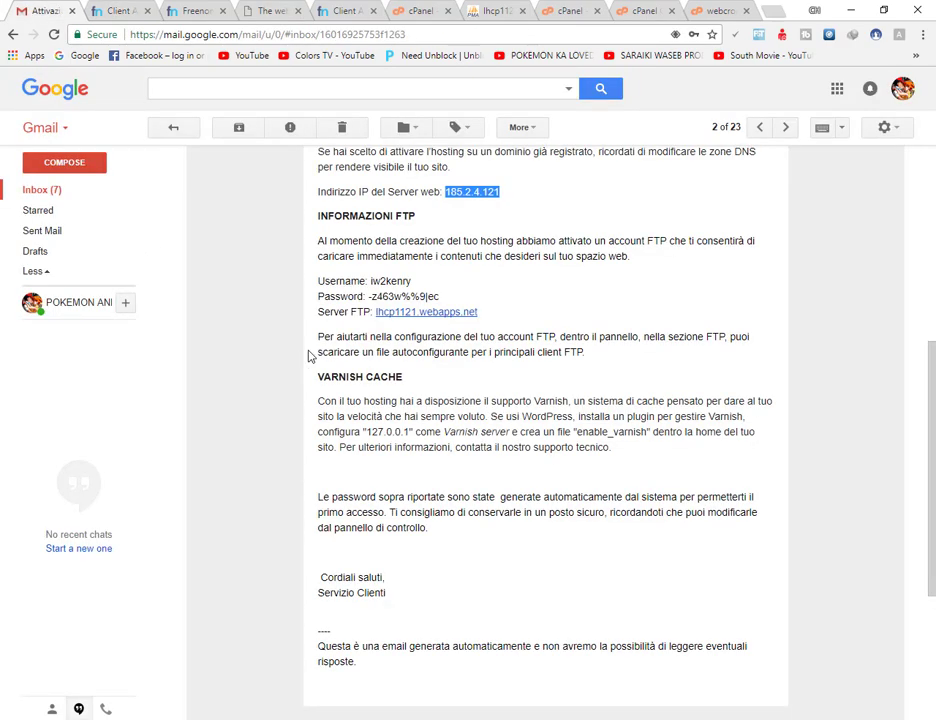
pyautogui.rightClick(480, 194)
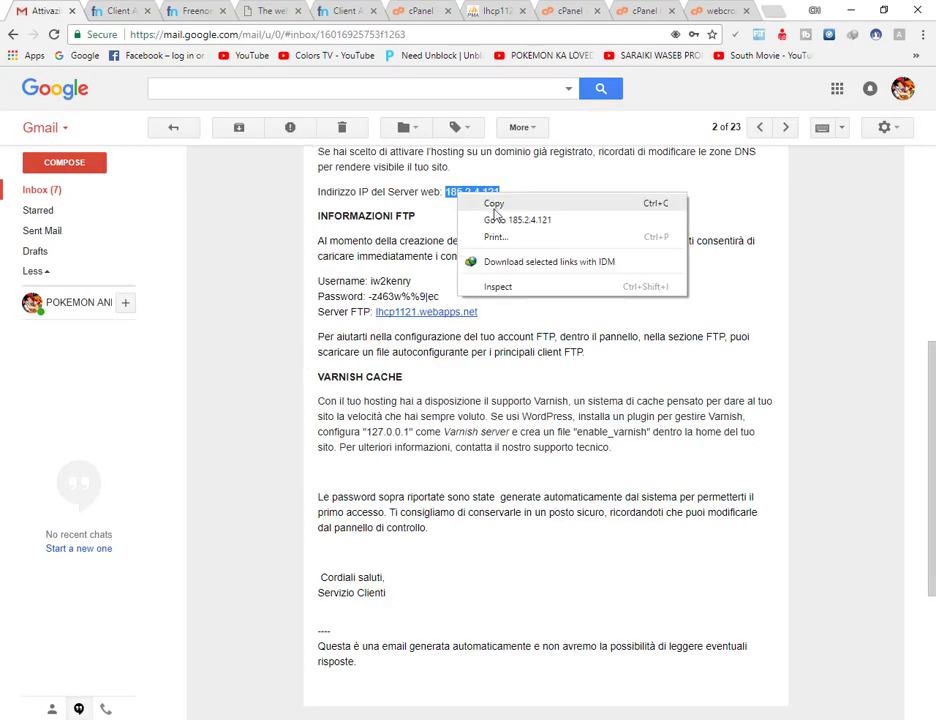
pyautogui.click(490, 203)
pyautogui.click(101, 8)
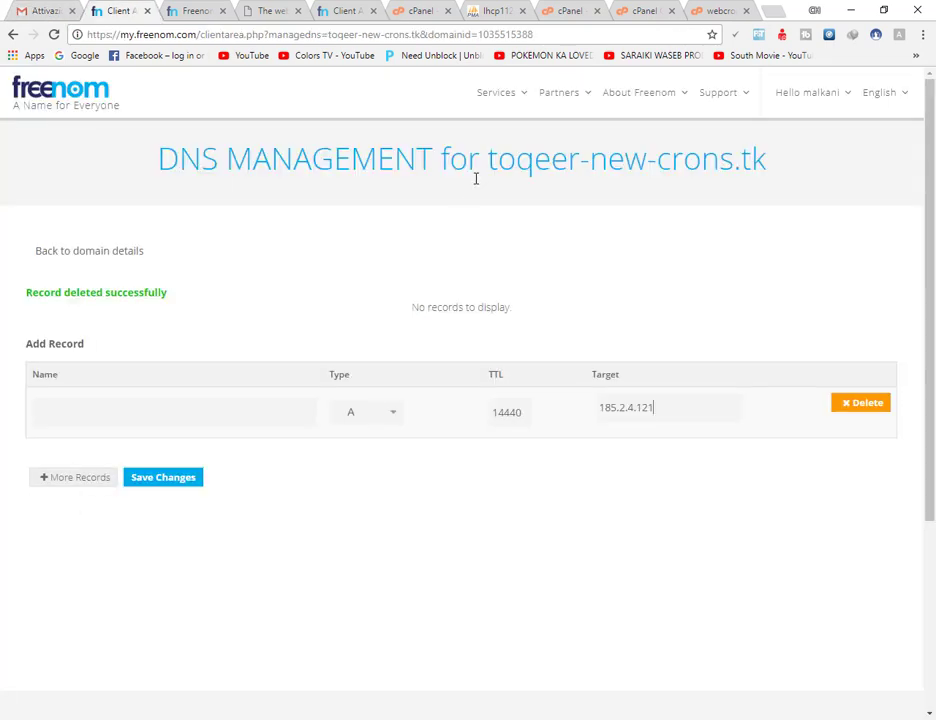
# Open toqeer-new-crons.tk in a new tab from the page heading, then close that tab
pyautogui.moveTo(487, 158); pyautogui.dragTo(768, 158)
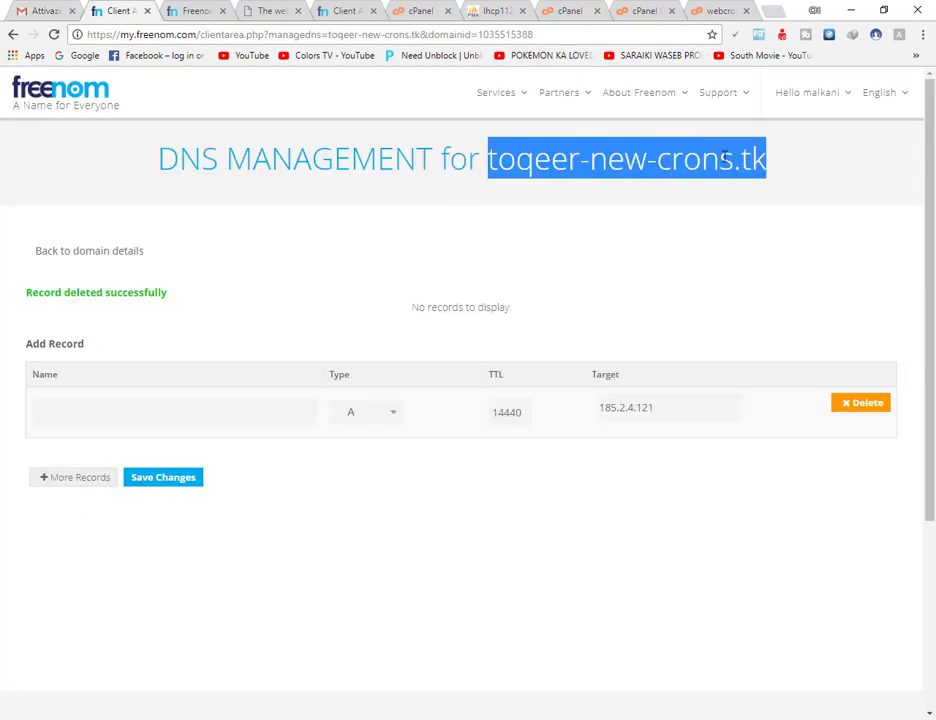
pyautogui.rightClick(704, 157)
pyautogui.click(742, 190)
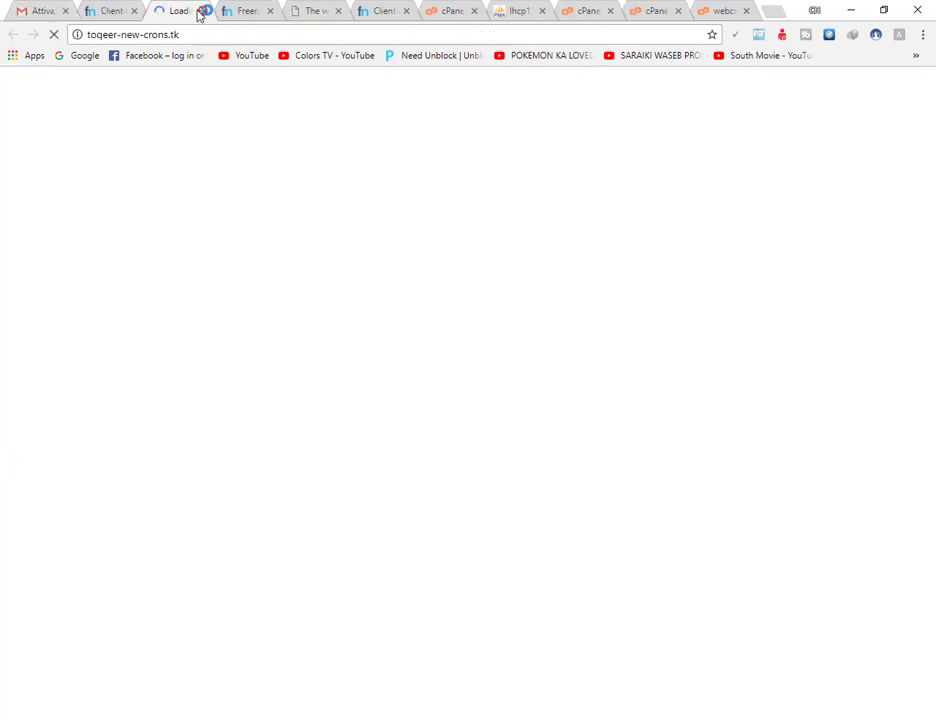
pyautogui.click(203, 10)
# Paste toqeer-new-crons.tk into the new A record's Name field and save the record
pyautogui.rightClick(188, 429)
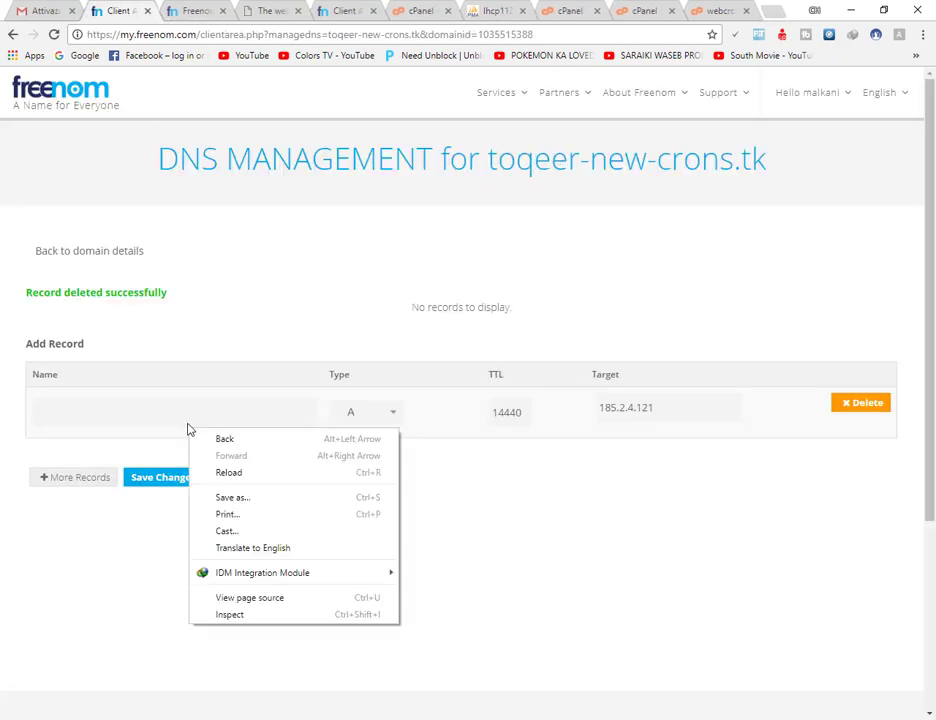
pyautogui.click(155, 405)
pyautogui.rightClick(155, 407)
pyautogui.moveTo(768, 160); pyautogui.dragTo(487, 158)
pyautogui.rightClick(500, 167)
pyautogui.click(556, 176)
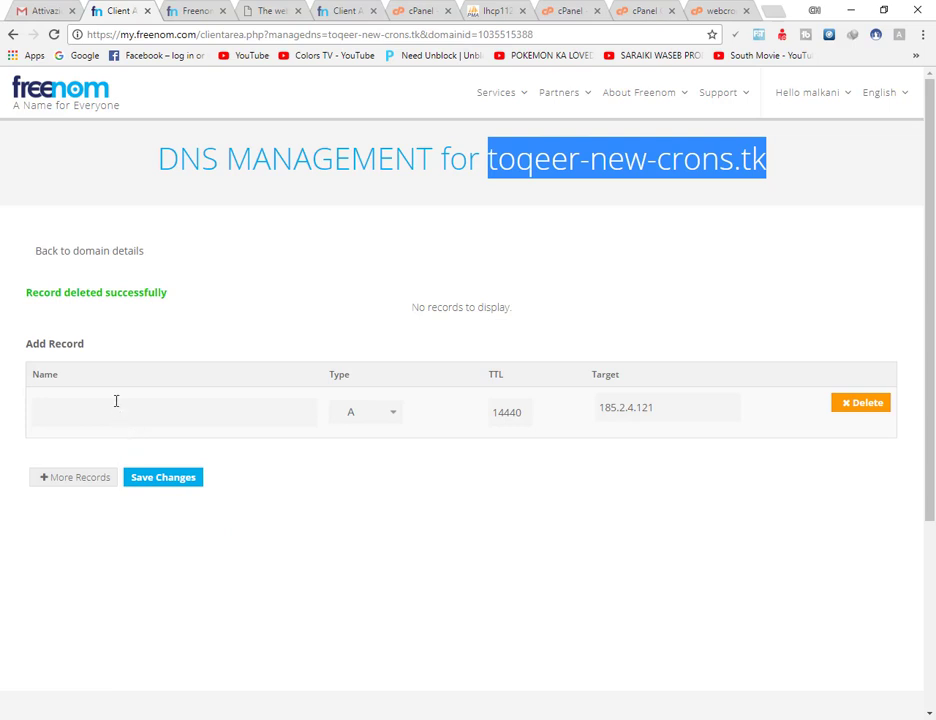
pyautogui.rightClick(116, 401)
pyautogui.click(149, 489)
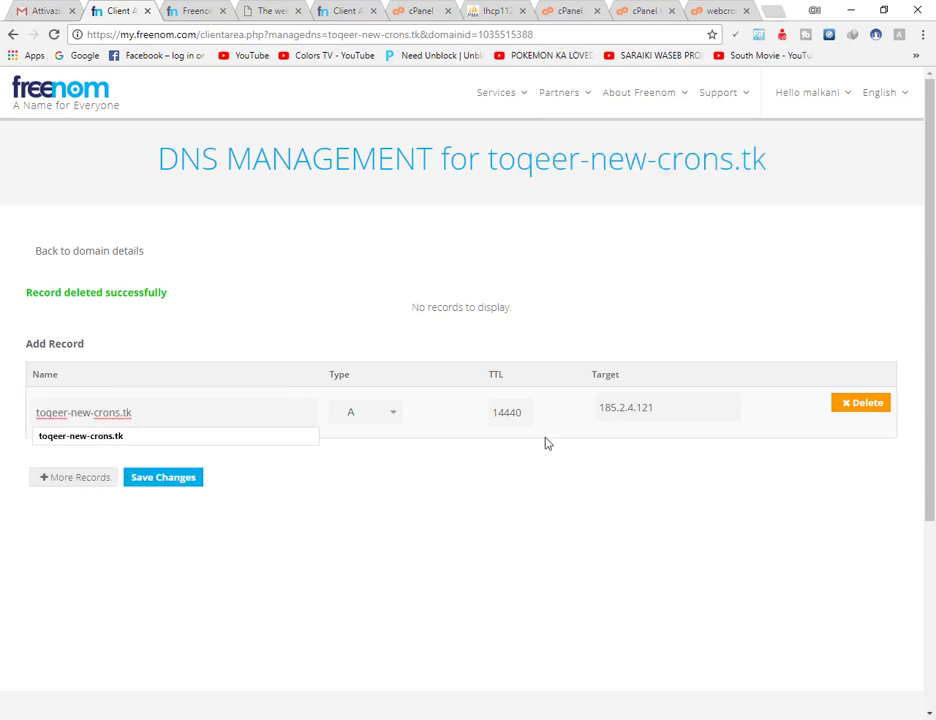
pyautogui.click(162, 481)
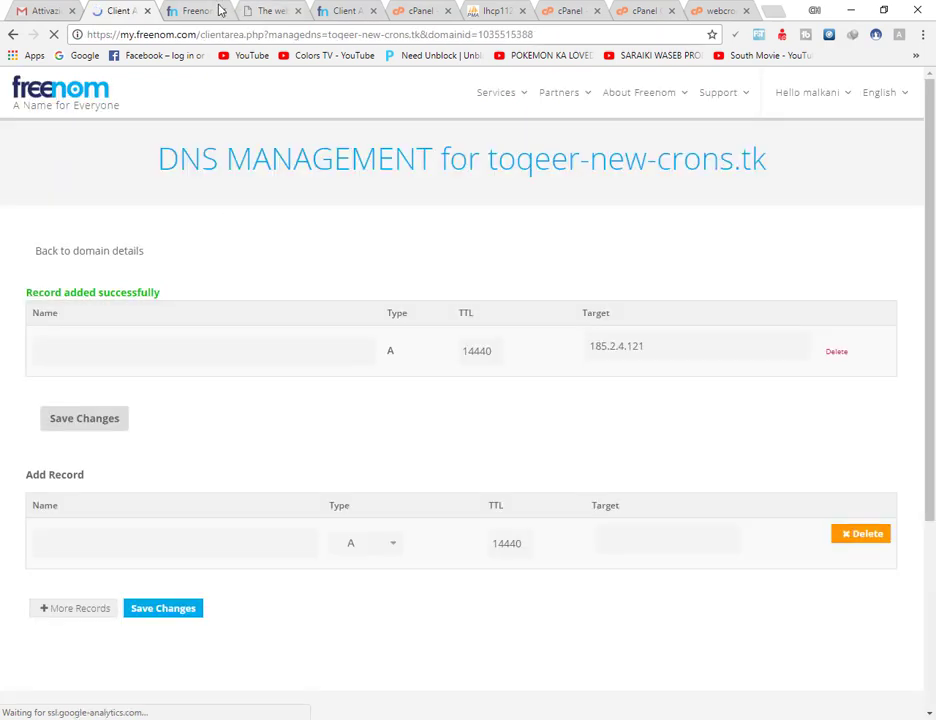
# Close the Freenom homepage and misconfigured website tabs, then compare the free-crons.tk and 185.2.4.121 targets
pyautogui.click(203, 10)
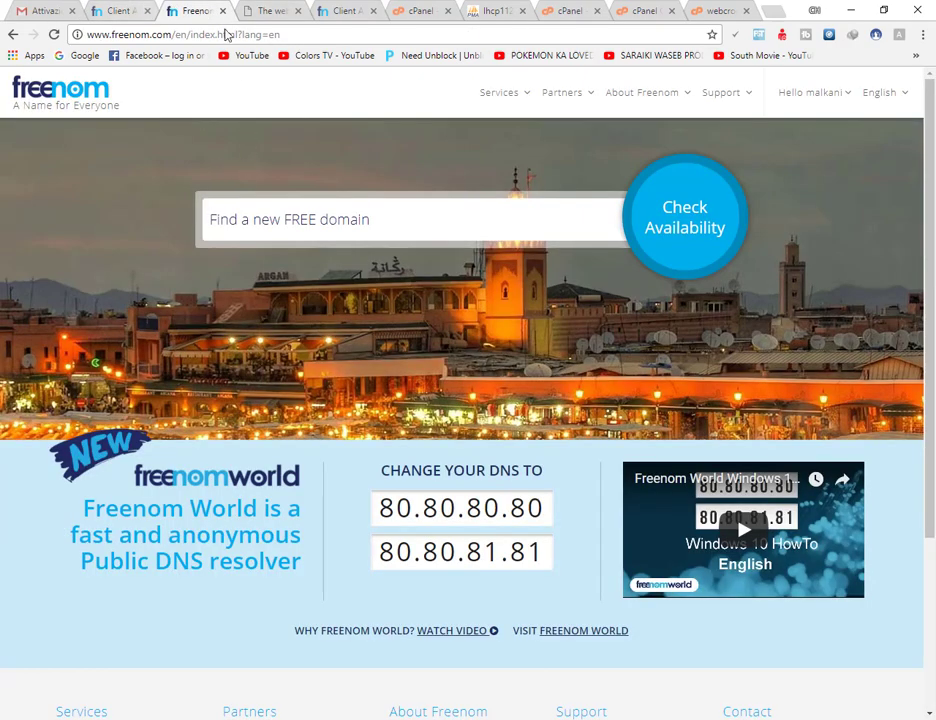
pyautogui.click(222, 11)
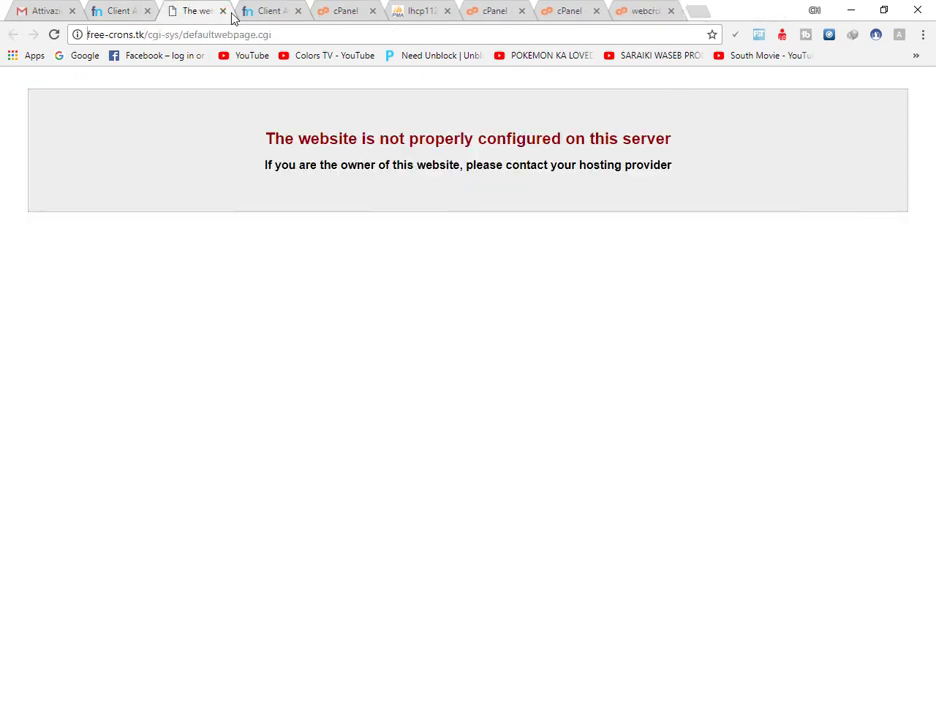
pyautogui.click(223, 11)
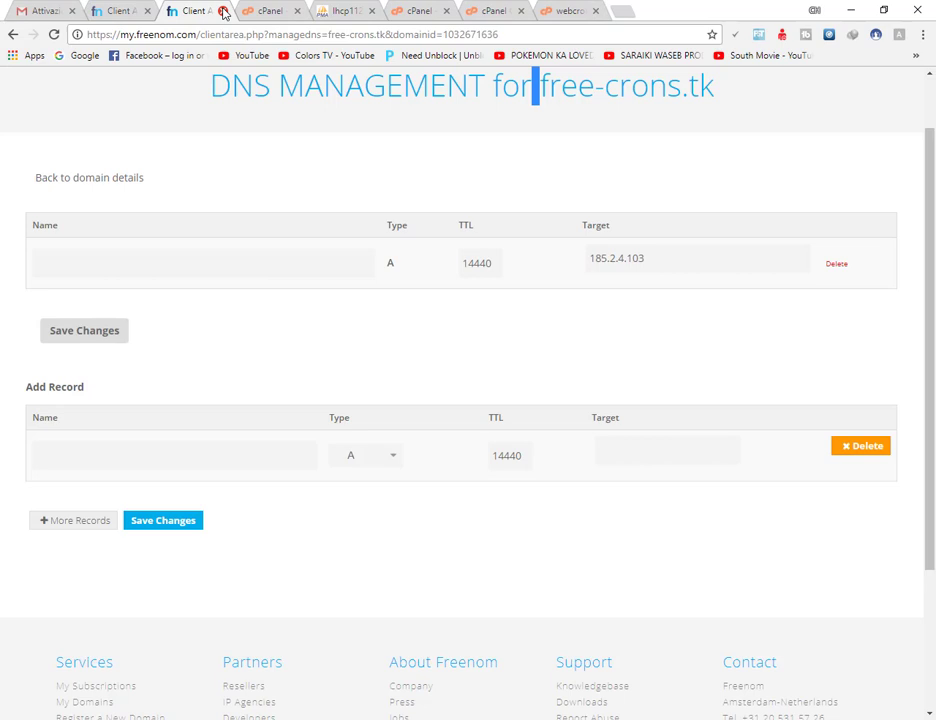
pyautogui.doubleClick(582, 259)
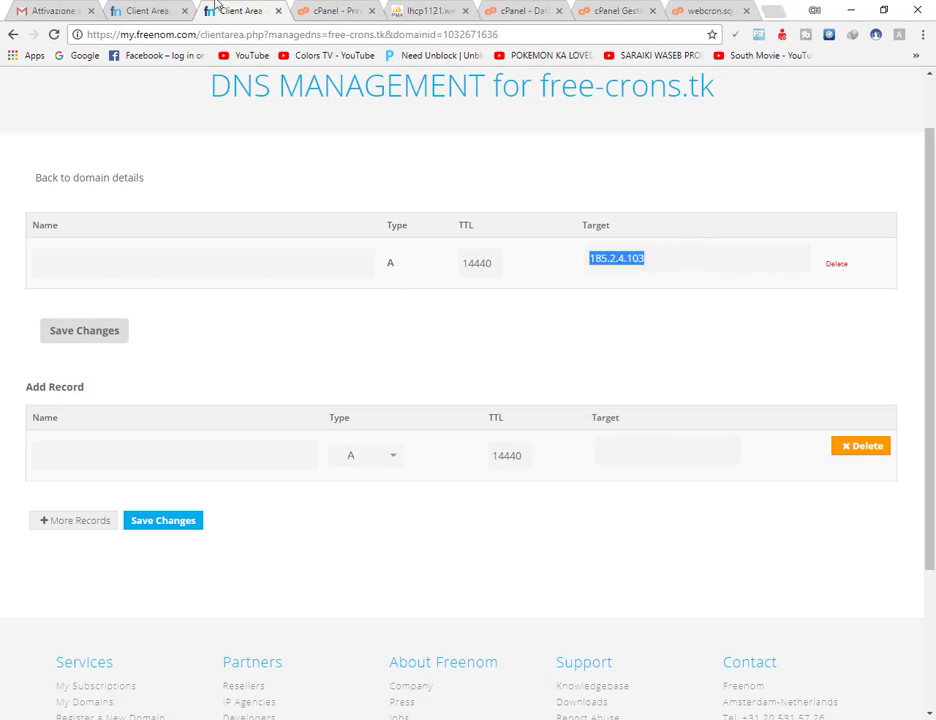
pyautogui.click(140, 10)
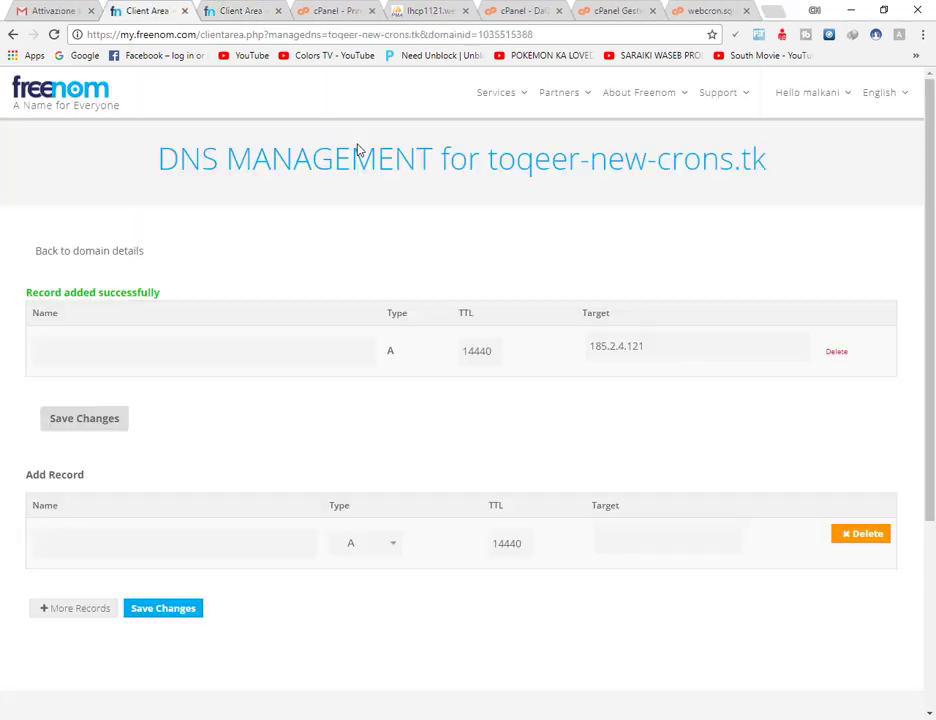
pyautogui.moveTo(687, 347); pyautogui.dragTo(574, 352)
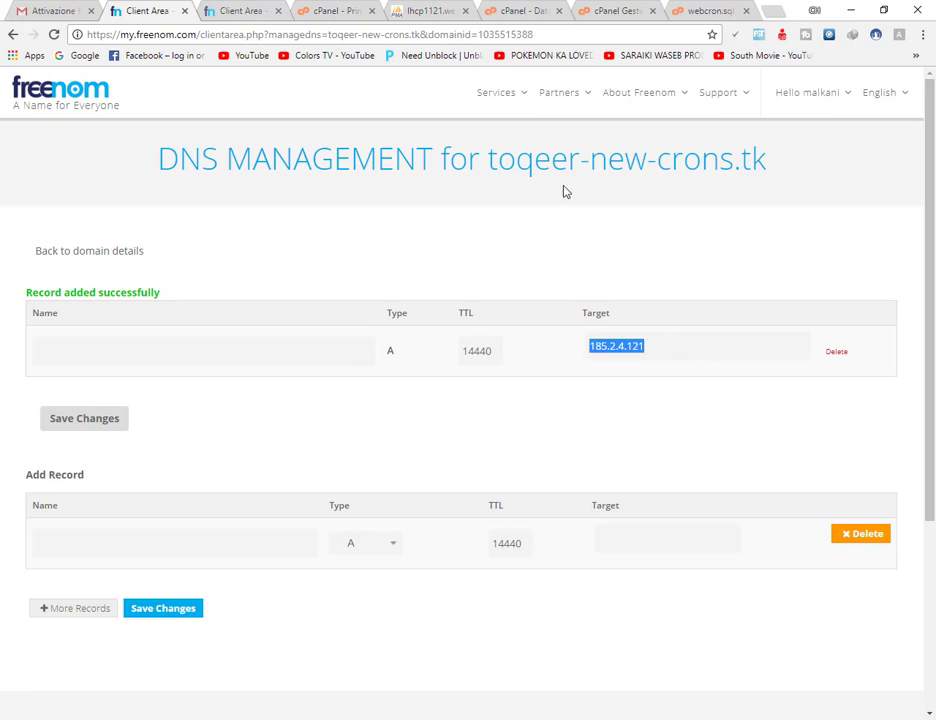
# Open toqeer-new-crons.tk in a new tab, then close the free-crons.tk client area and misconfigured website tabs
pyautogui.moveTo(484, 157); pyautogui.dragTo(771, 170)
pyautogui.rightClick(771, 170)
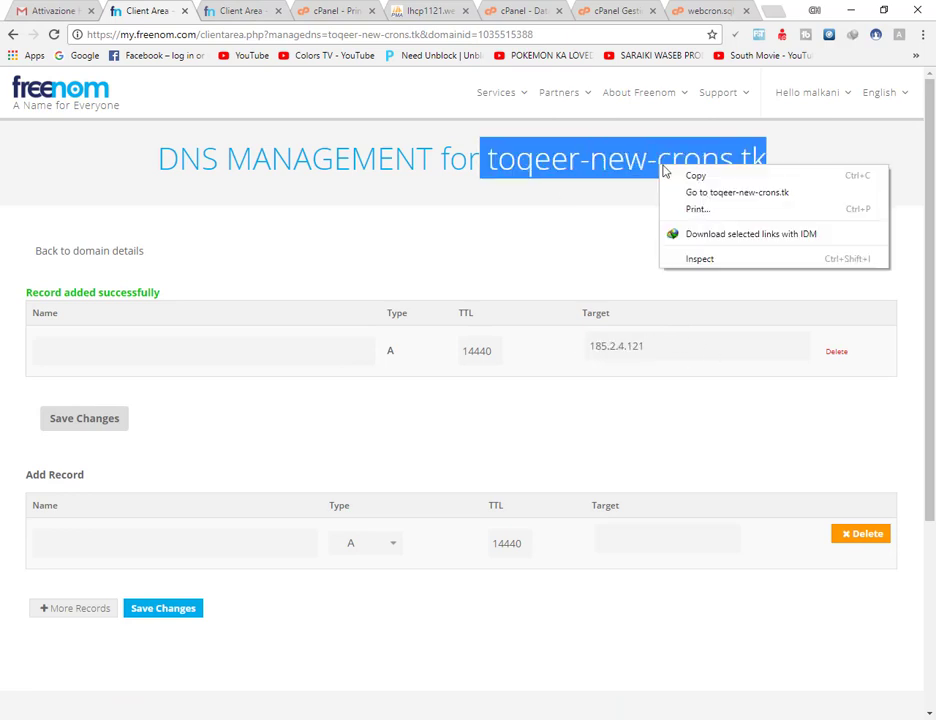
pyautogui.click(712, 193)
pyautogui.click(300, 10)
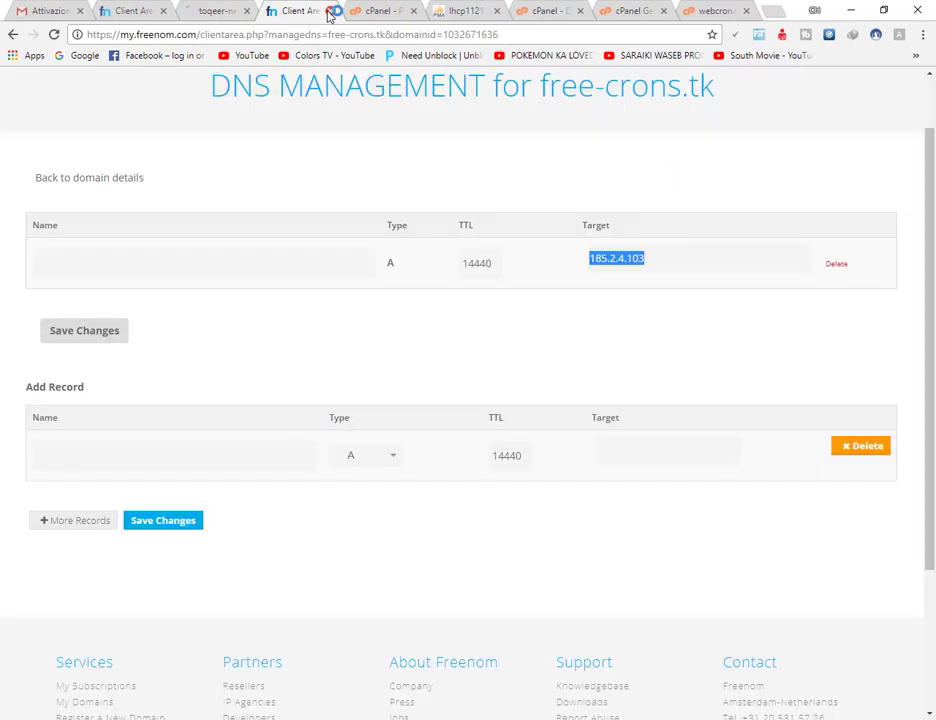
pyautogui.hotkey('ctrl', 'w')
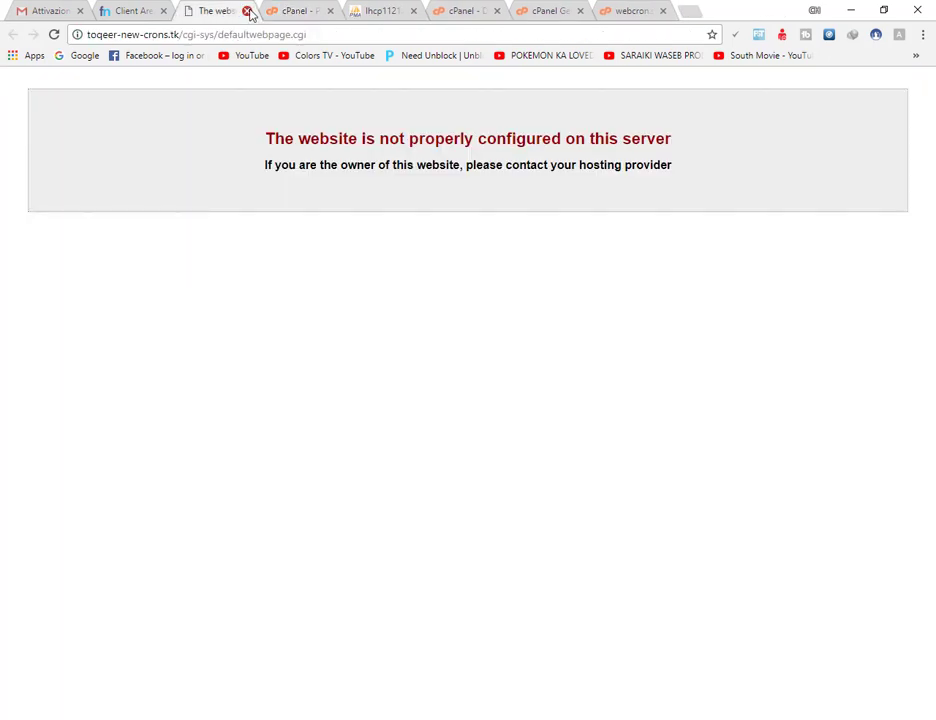
pyautogui.click(247, 11)
pyautogui.click(125, 9)
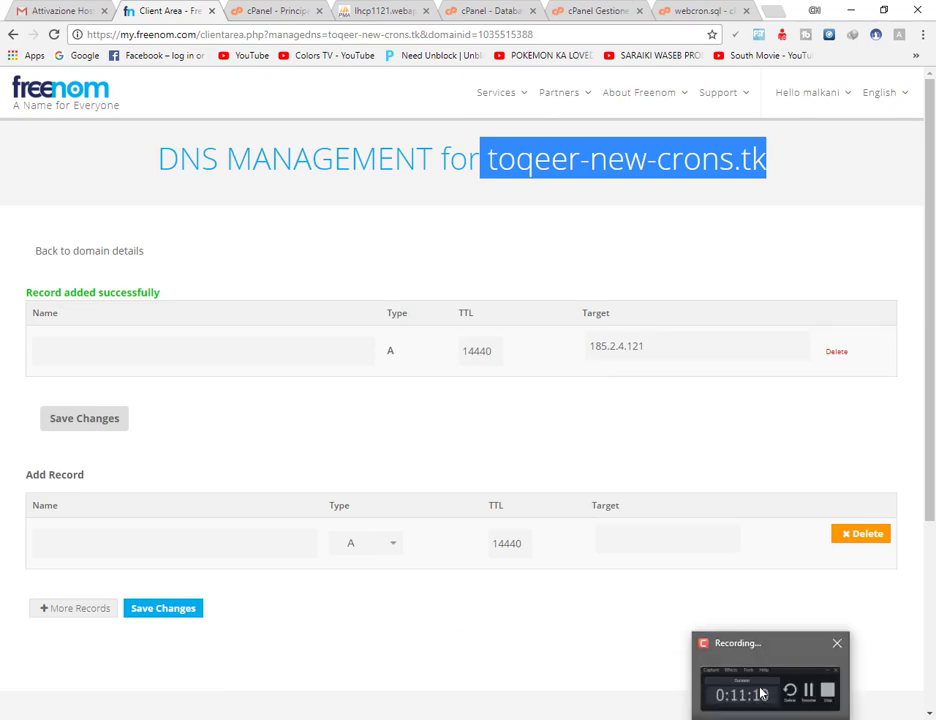
pyautogui.click(795, 686)
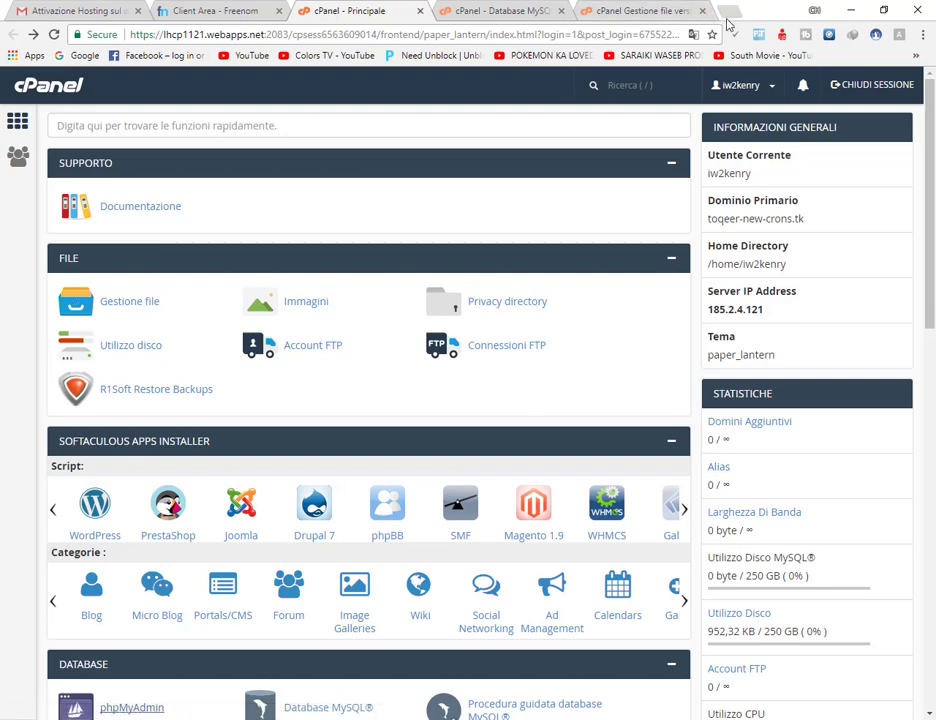
# Load 30-sec.ml/command in a new tab and copy the every-minute yii exec PHP command
pyautogui.click(729, 12)
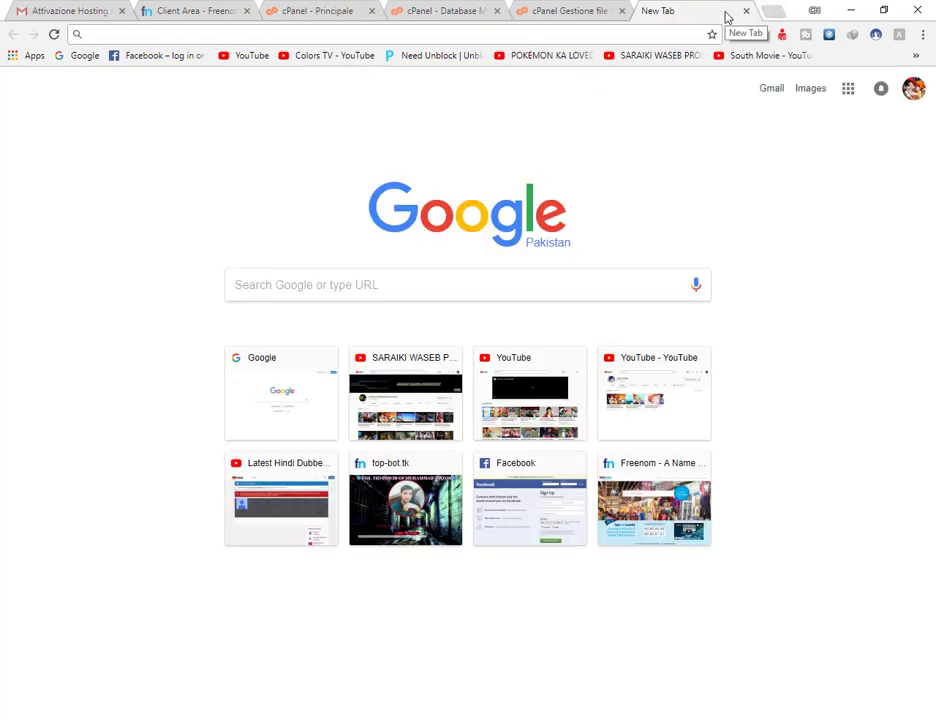
pyautogui.write('30-')
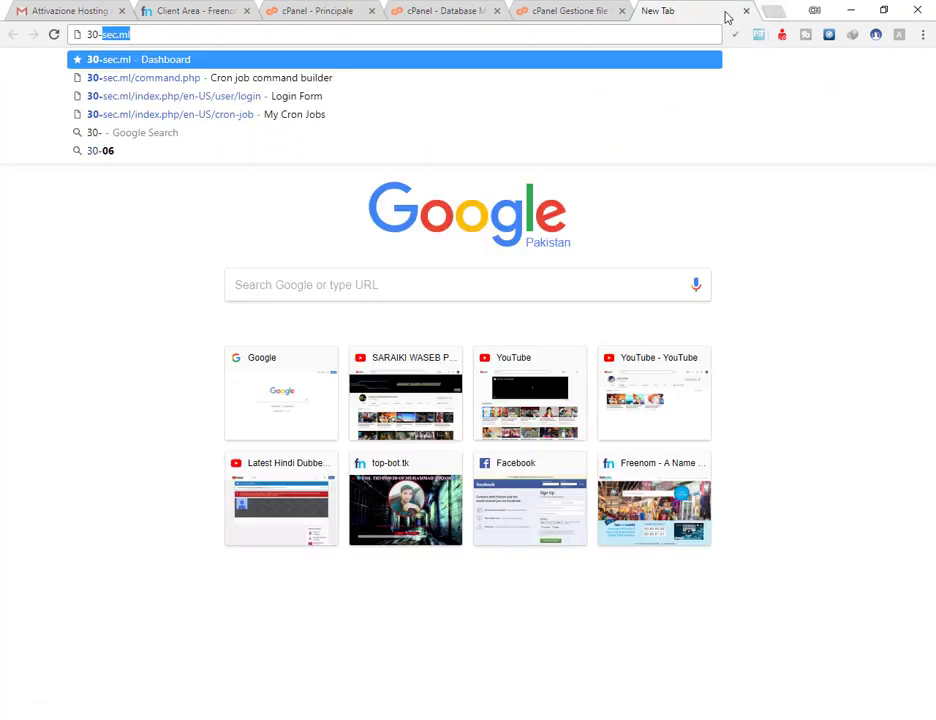
pyautogui.press('Right')
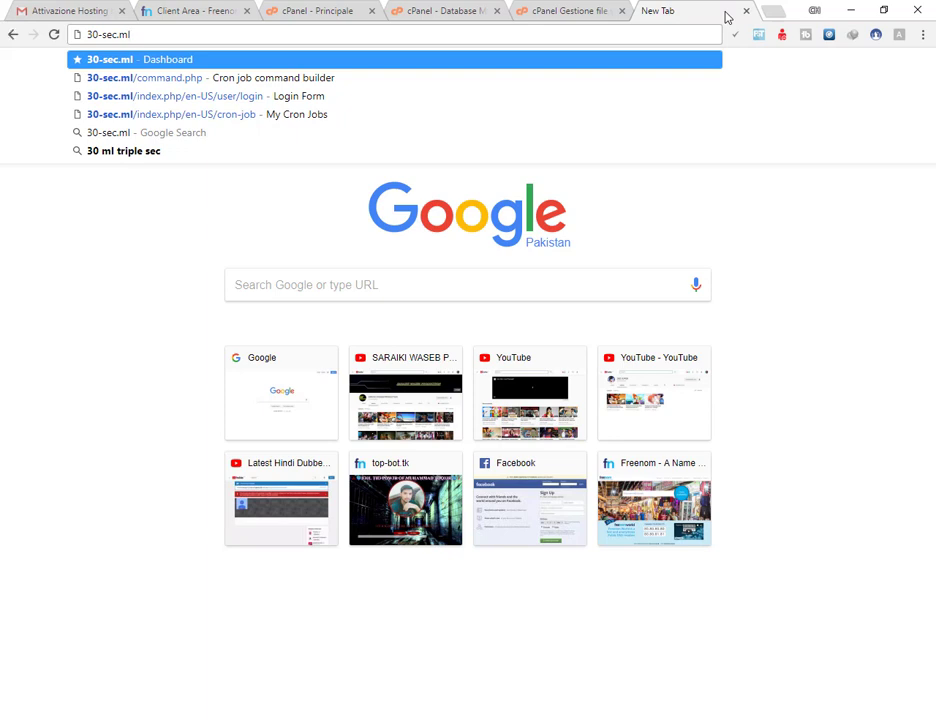
pyautogui.write('/command')
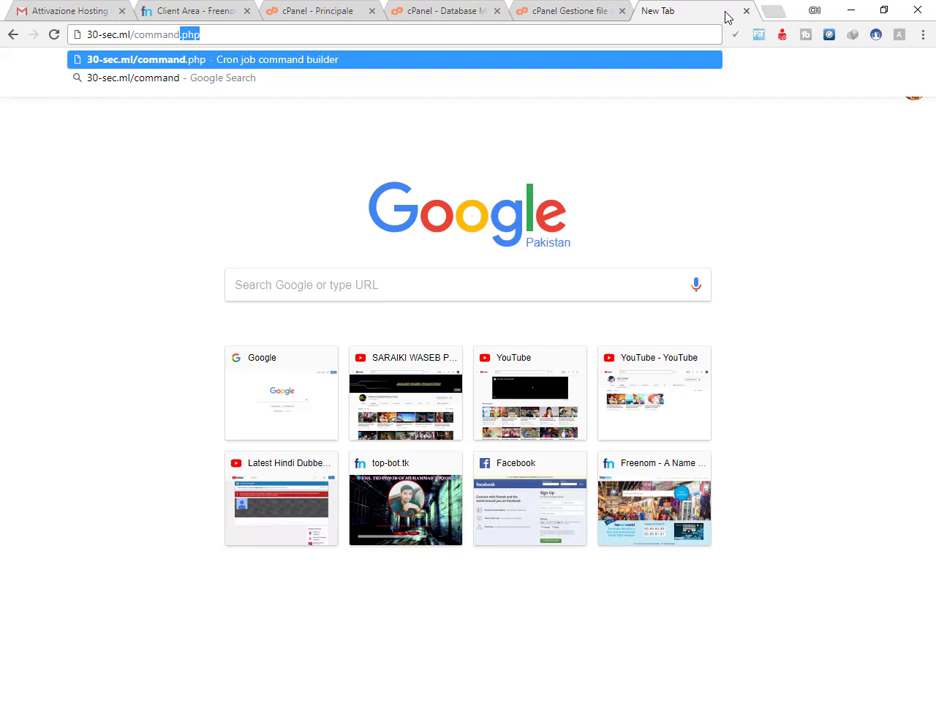
pyautogui.press('Return')
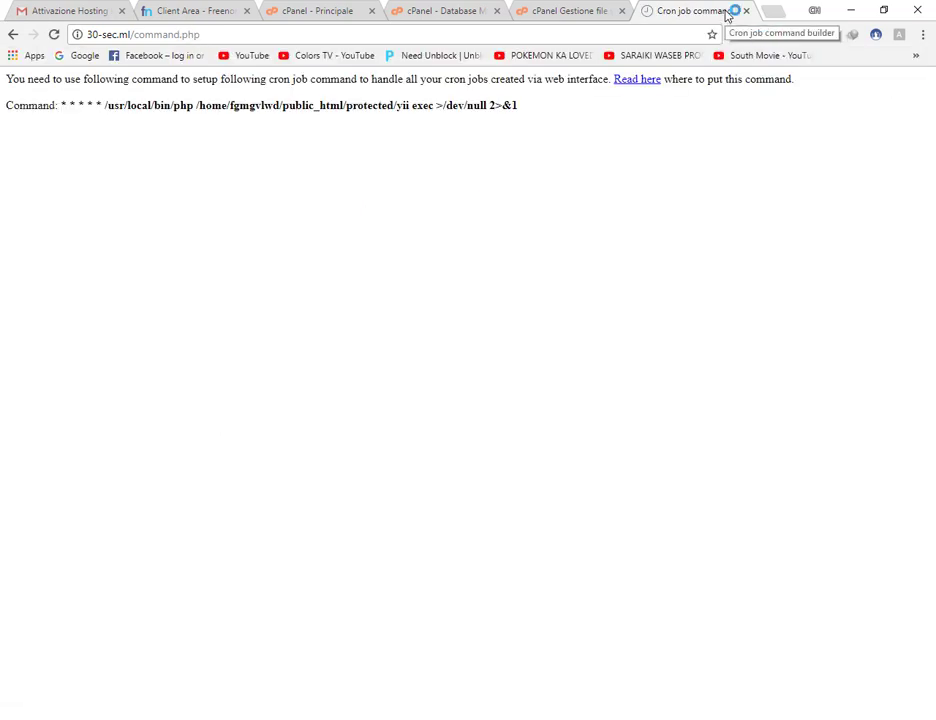
pyautogui.moveTo(516, 110); pyautogui.dragTo(110, 106)
pyautogui.rightClick(138, 111)
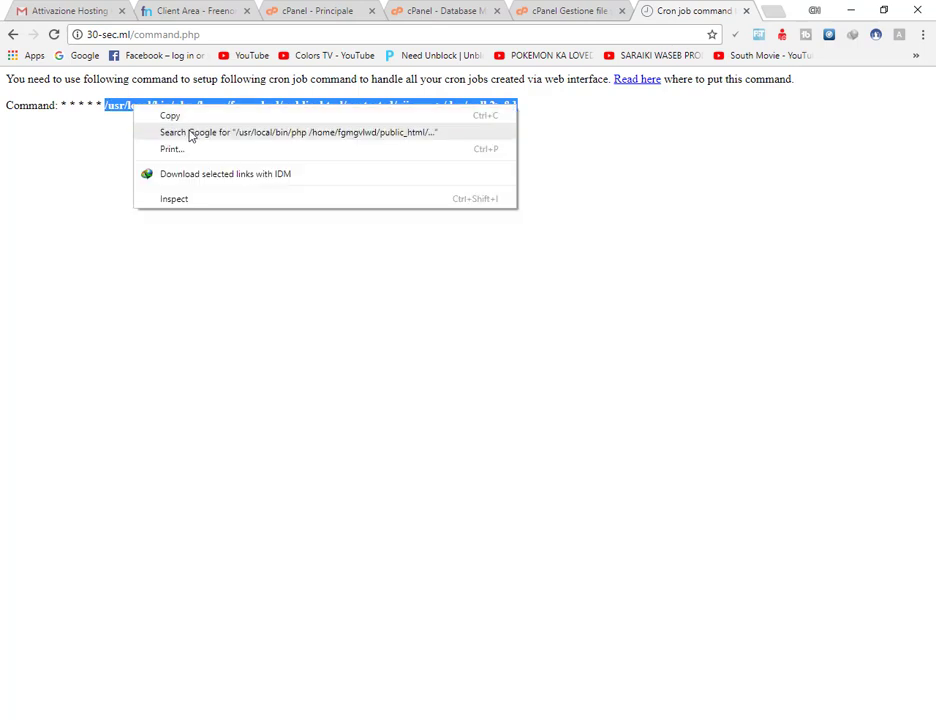
pyautogui.click(188, 118)
# Search 'cro' on the cPanel home page and open the Cron Jobs tool
pyautogui.hotkey('ctrl', '3')
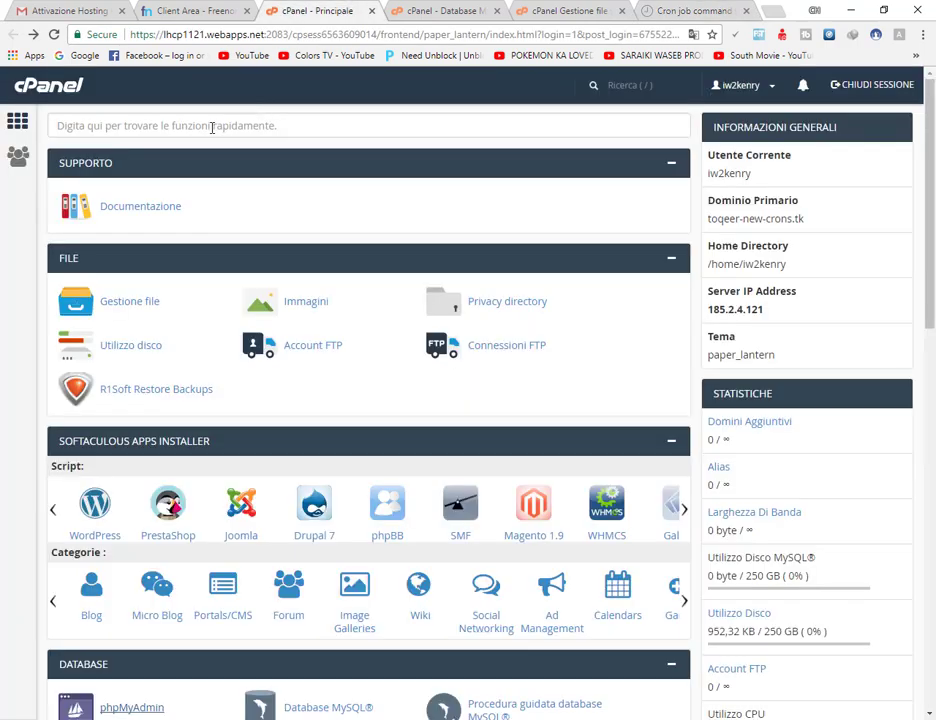
pyautogui.click(211, 129)
pyautogui.write('cron')
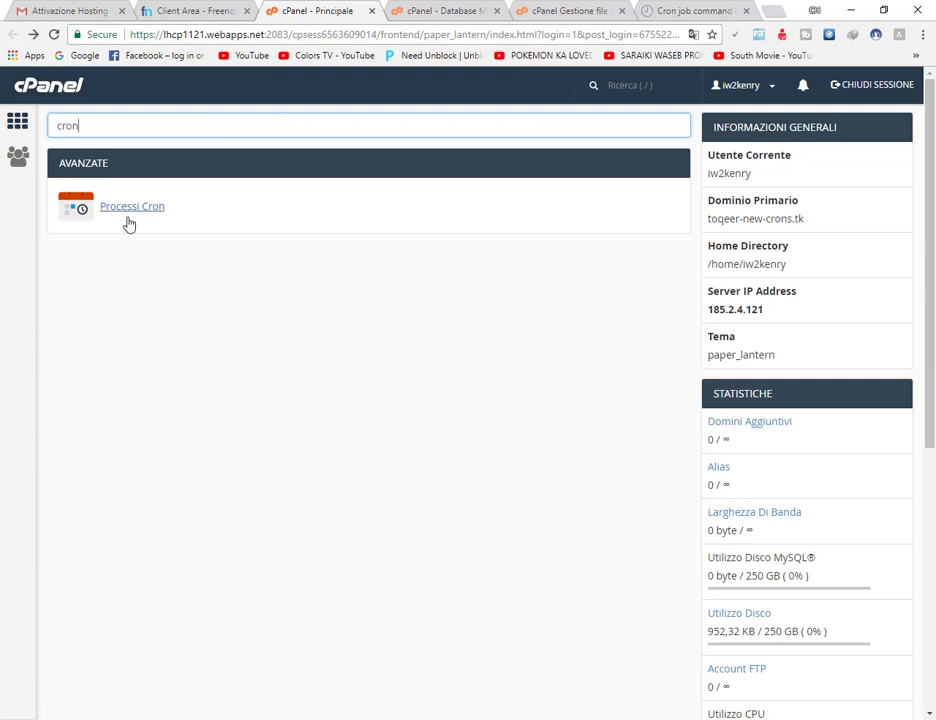
pyautogui.click(121, 208)
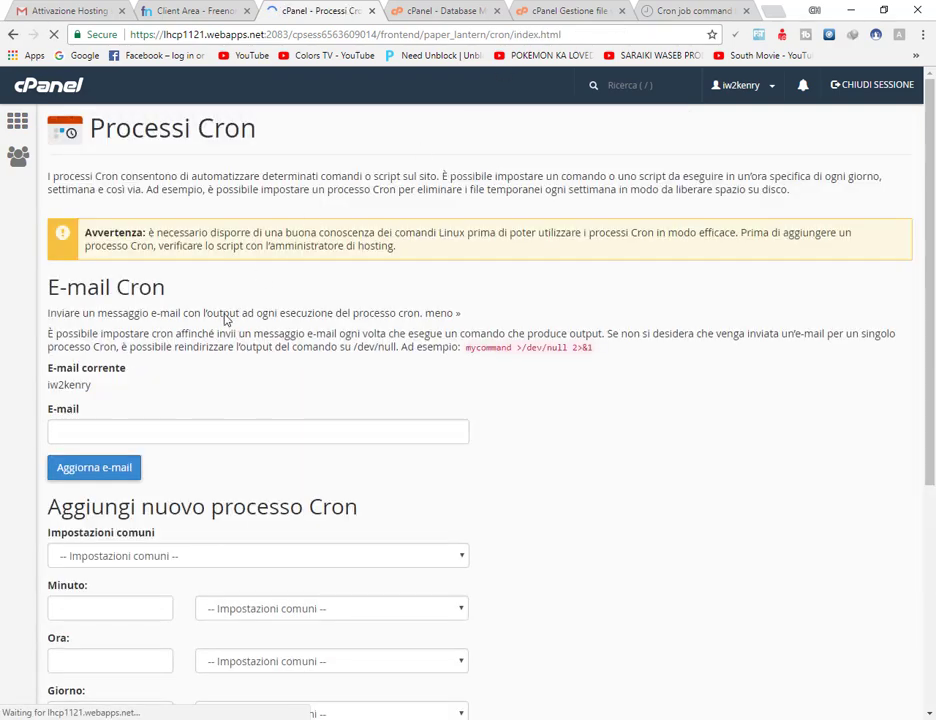
# Add a cron job with the 'Una volta al minuto' schedule and the pasted webcron PHP command
pyautogui.scroll(-3, 200, 342)
pyautogui.click(152, 341)
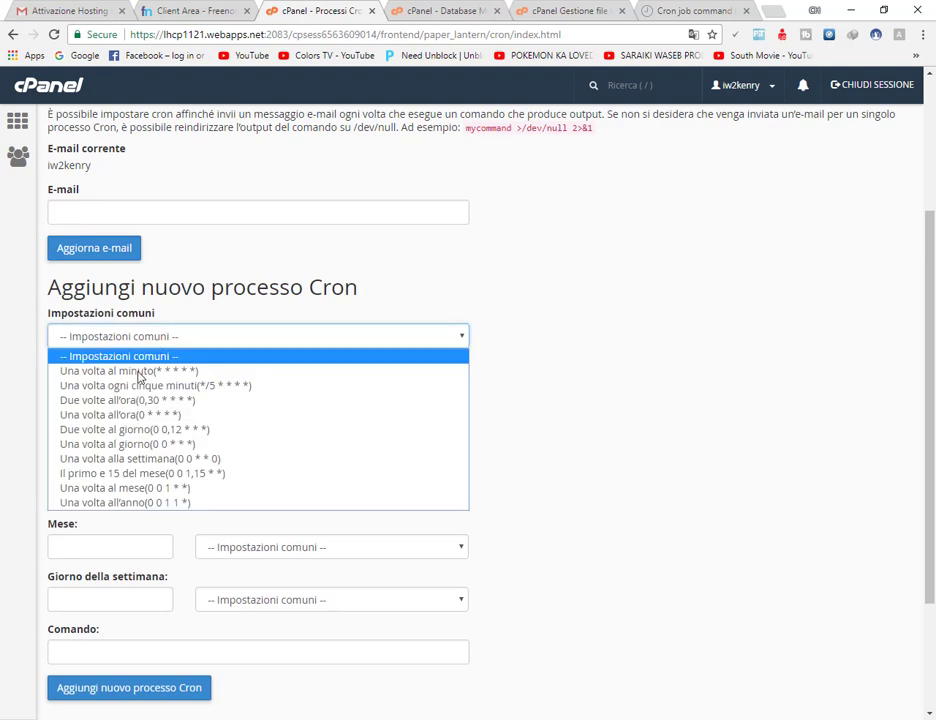
pyautogui.click(138, 370)
pyautogui.scroll(-1, 395, 380)
pyautogui.scroll(-1, 395, 380)
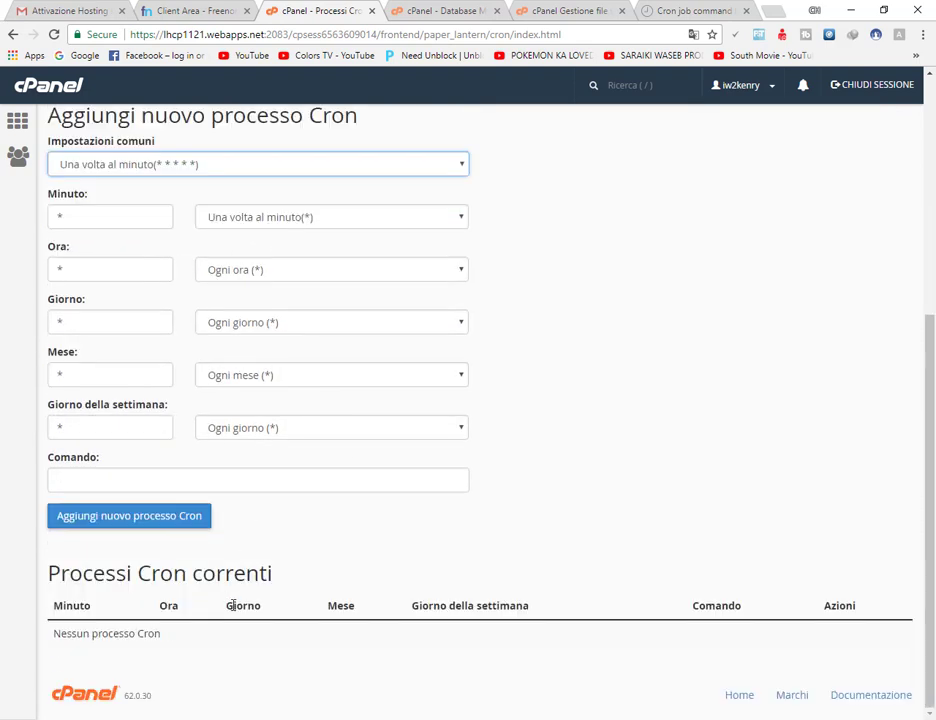
pyautogui.click(207, 484)
pyautogui.rightClick(205, 485)
pyautogui.click(277, 582)
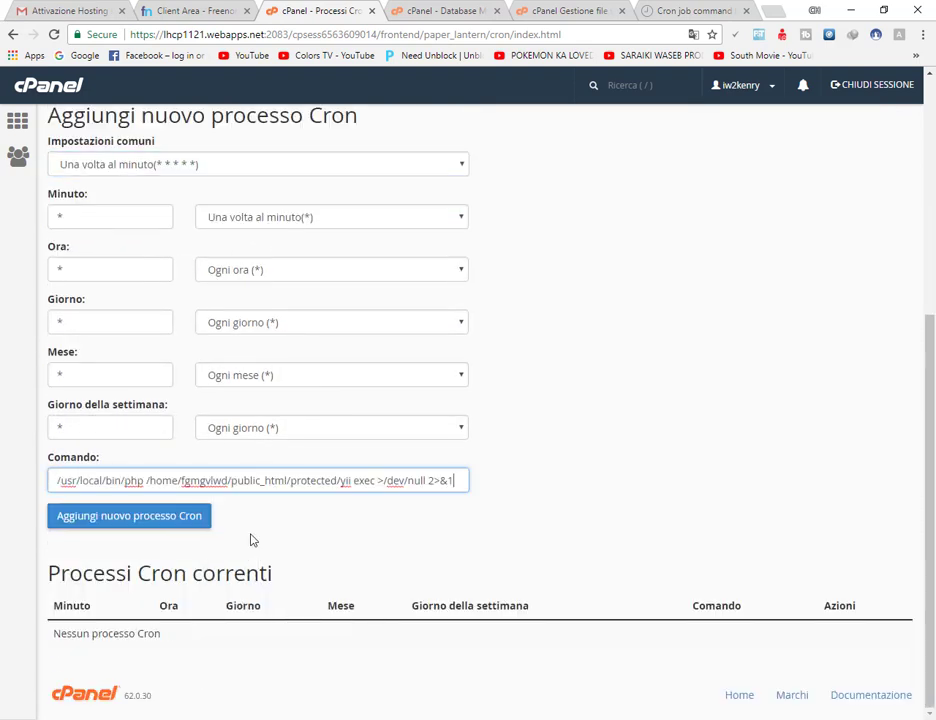
pyautogui.click(111, 522)
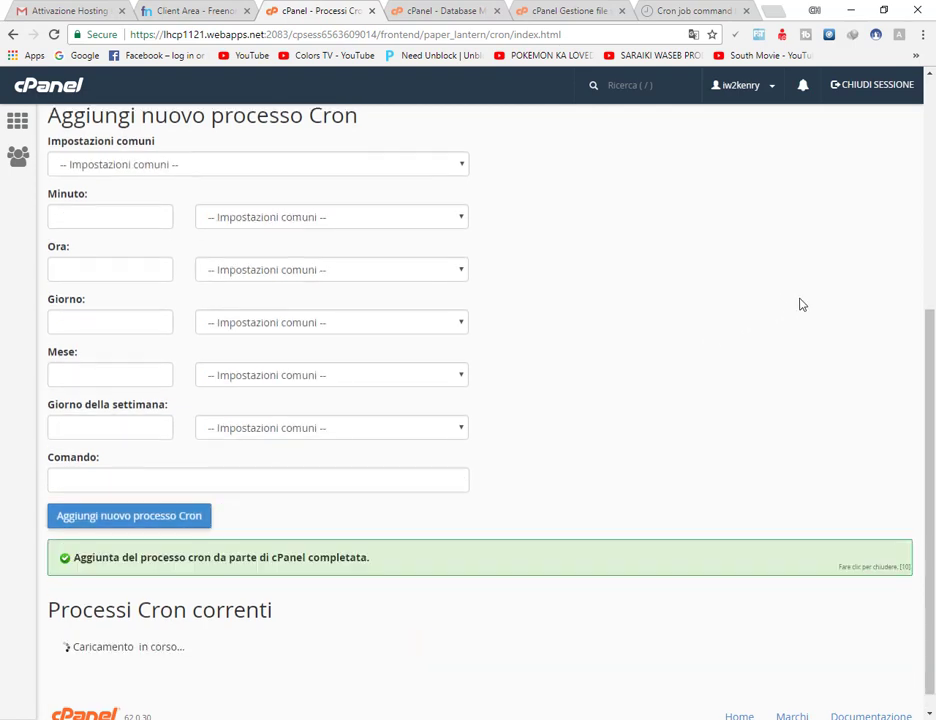
pyautogui.scroll(-1, 801, 304)
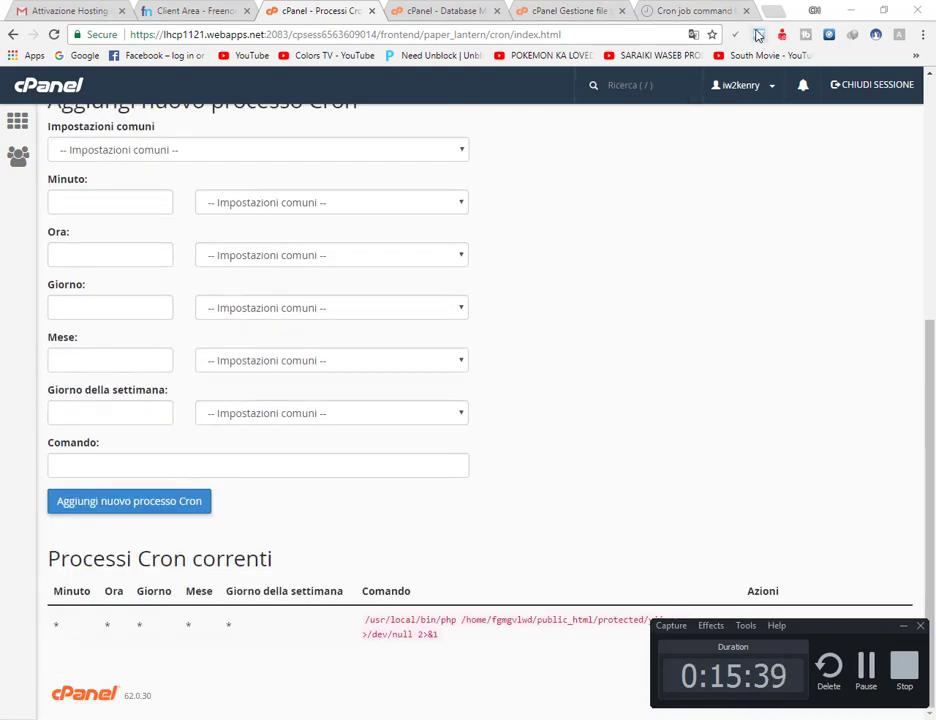
pyautogui.hotkey('ctrl', 'shift', 'Tab')
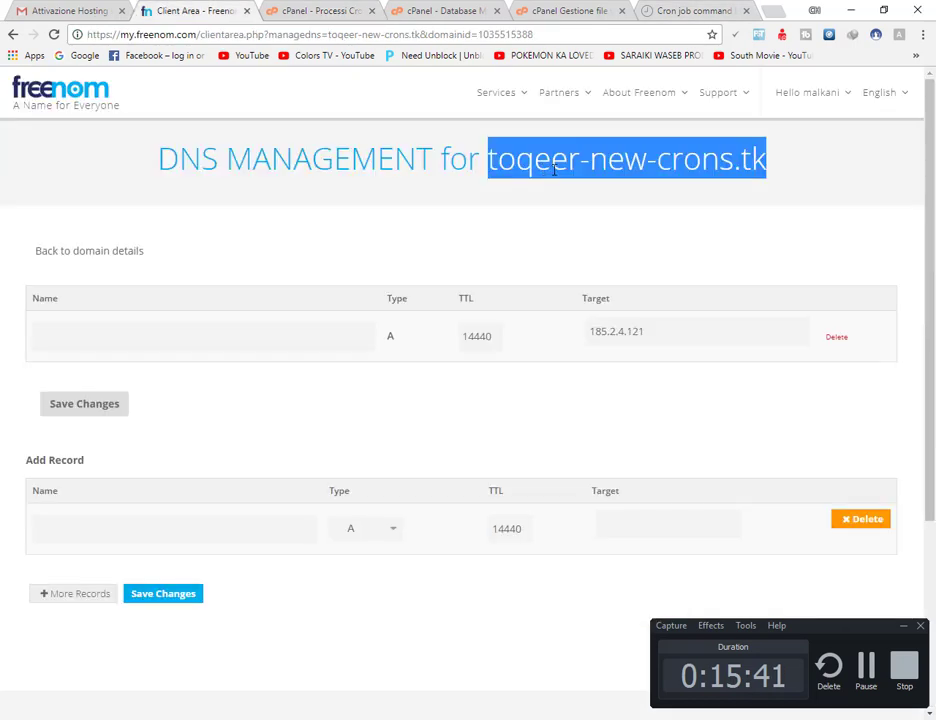
pyautogui.rightClick(555, 174)
pyautogui.click(620, 198)
pyautogui.click(365, 8)
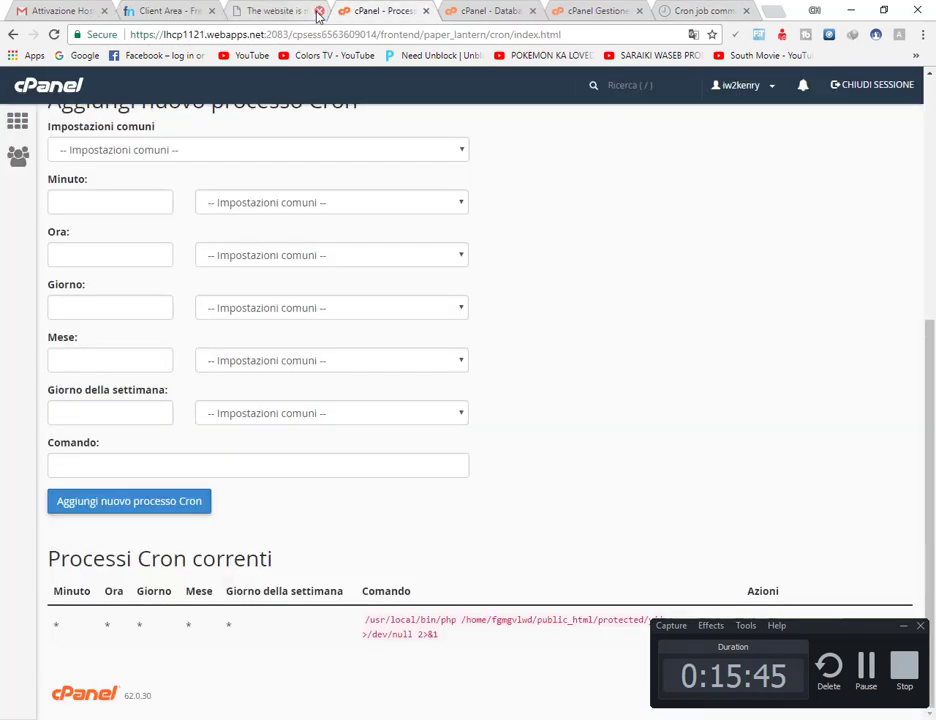
pyautogui.click(318, 11)
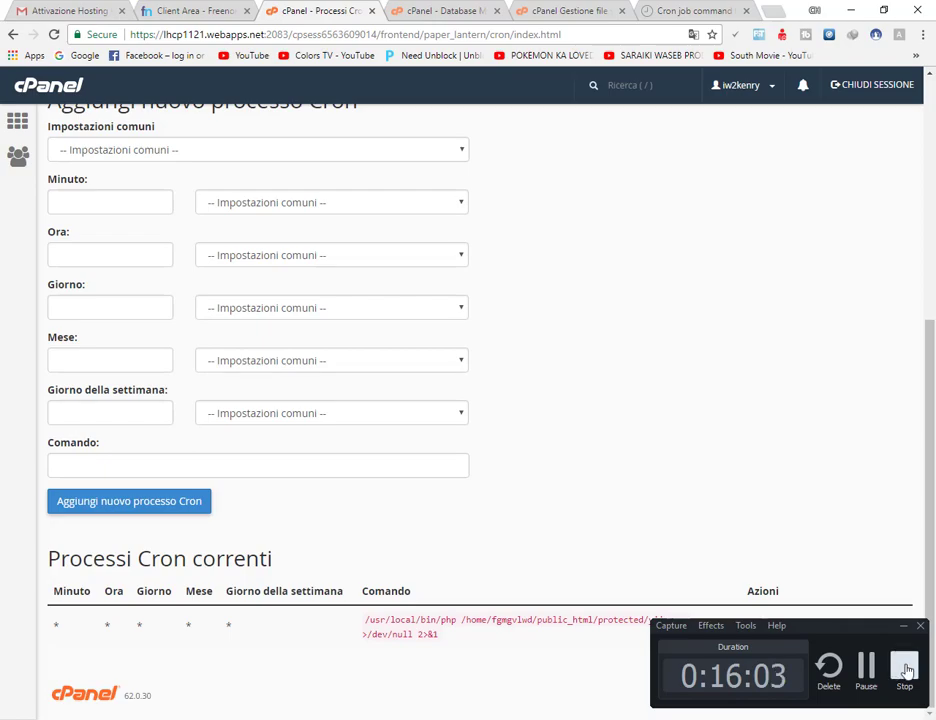
pyautogui.click(906, 670)
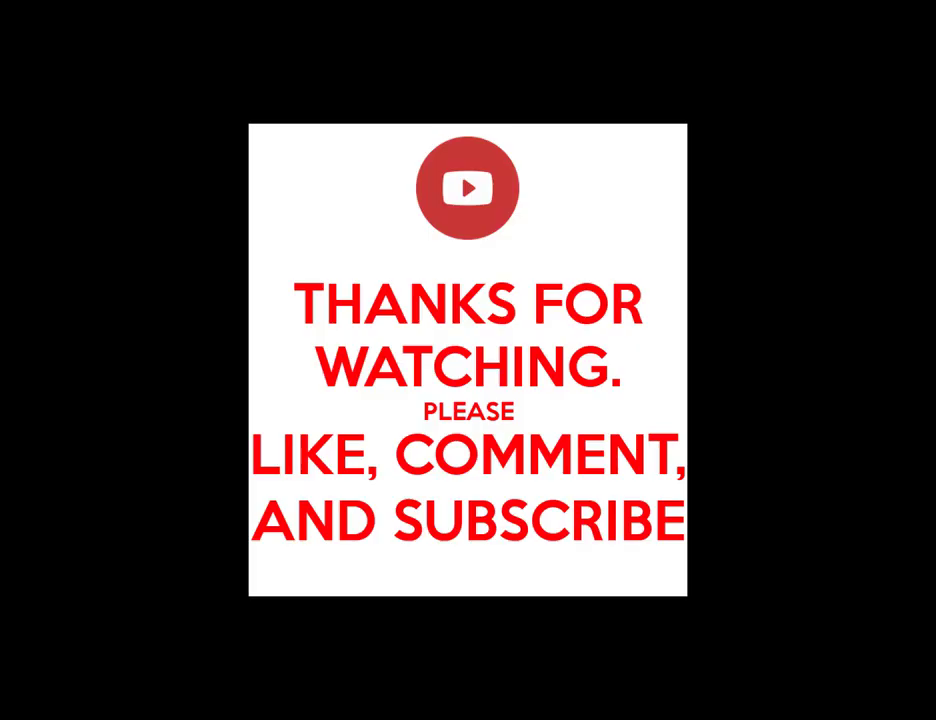